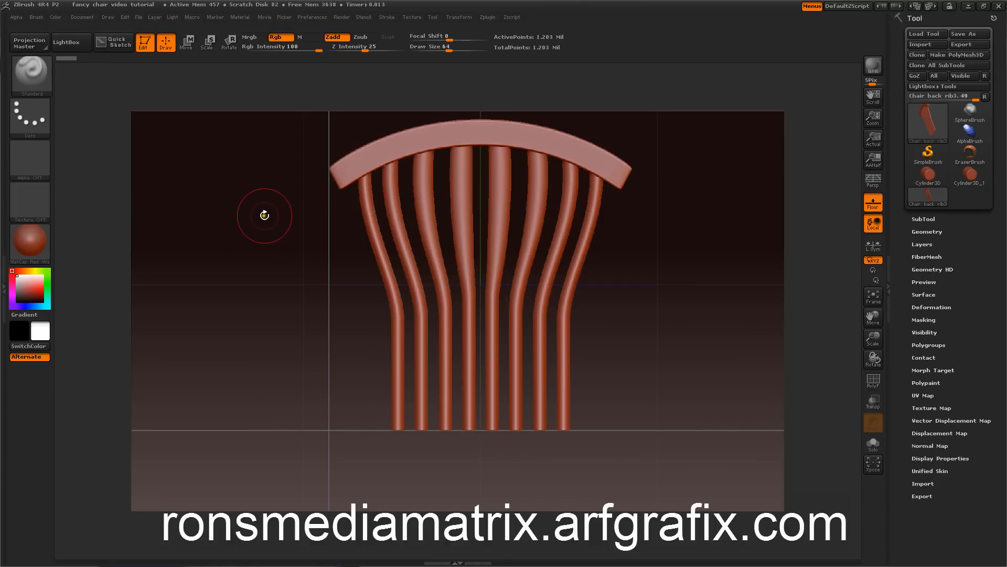
Step: Examine the chair back's mesh density with the polyframe display, and return to the plain shaded display
{"action": "mouse_move", "coordinate": [267, 216]}
{"action": "left_mouse_down"}
{"action": "mouse_move", "coordinate": [277, 238]}
{"action": "mouse_move", "coordinate": [263, 209]}
{"action": "left_mouse_up"}
{"action": "left_click", "coordinate": [919, 218]}
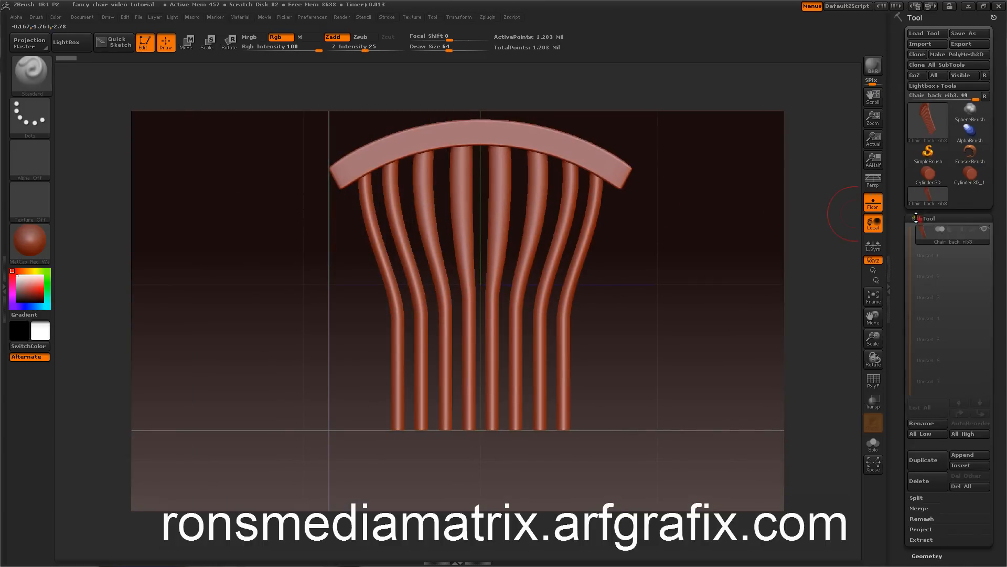
{"action": "mouse_move", "coordinate": [653, 241]}
{"action": "left_mouse_down"}
{"action": "mouse_move", "coordinate": [676, 261]}
{"action": "mouse_move", "coordinate": [697, 262]}
{"action": "mouse_move", "coordinate": [654, 252]}
{"action": "left_mouse_up"}
{"action": "left_click", "coordinate": [873, 380]}
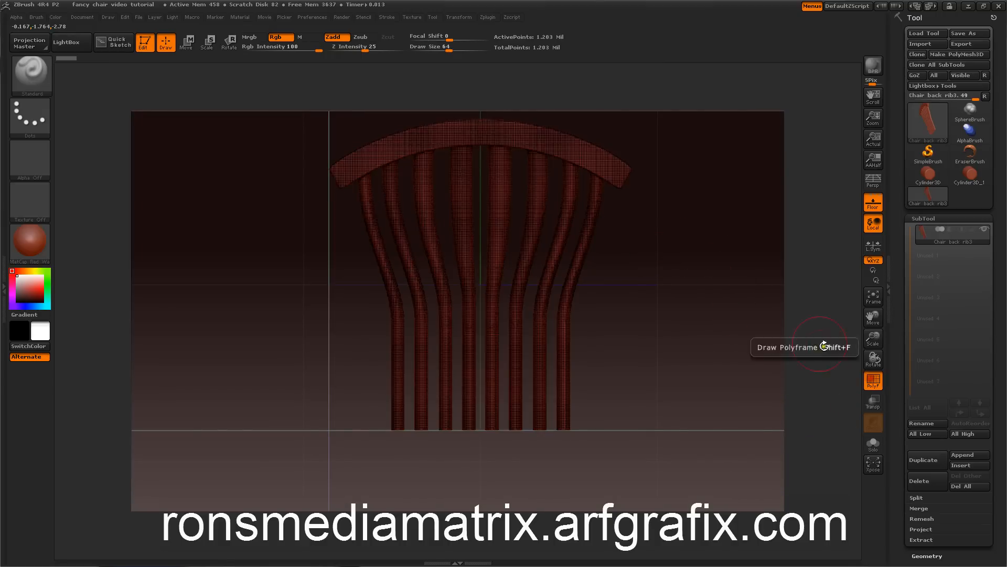
{"action": "mouse_move", "coordinate": [731, 299]}
{"action": "left_mouse_down"}
{"action": "mouse_move", "coordinate": [704, 310]}
{"action": "mouse_move", "coordinate": [742, 308]}
{"action": "mouse_move", "coordinate": [708, 270]}
{"action": "mouse_move", "coordinate": [711, 281]}
{"action": "left_mouse_up"}
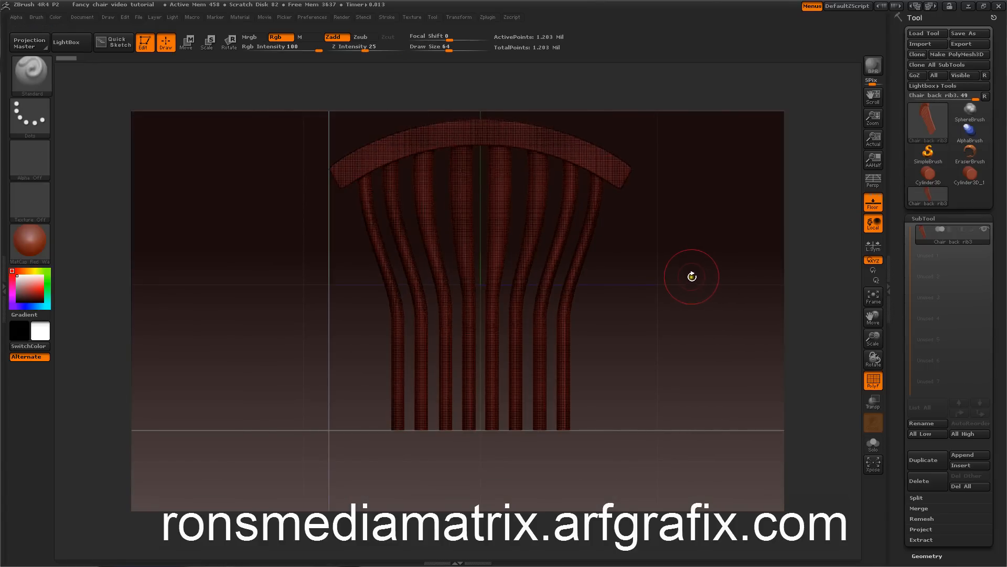
{"action": "mouse_move", "coordinate": [693, 321]}
{"action": "left_mouse_down"}
{"action": "mouse_move", "coordinate": [690, 338]}
{"action": "mouse_move", "coordinate": [678, 314]}
{"action": "left_mouse_up"}
{"action": "left_click", "coordinate": [873, 381]}
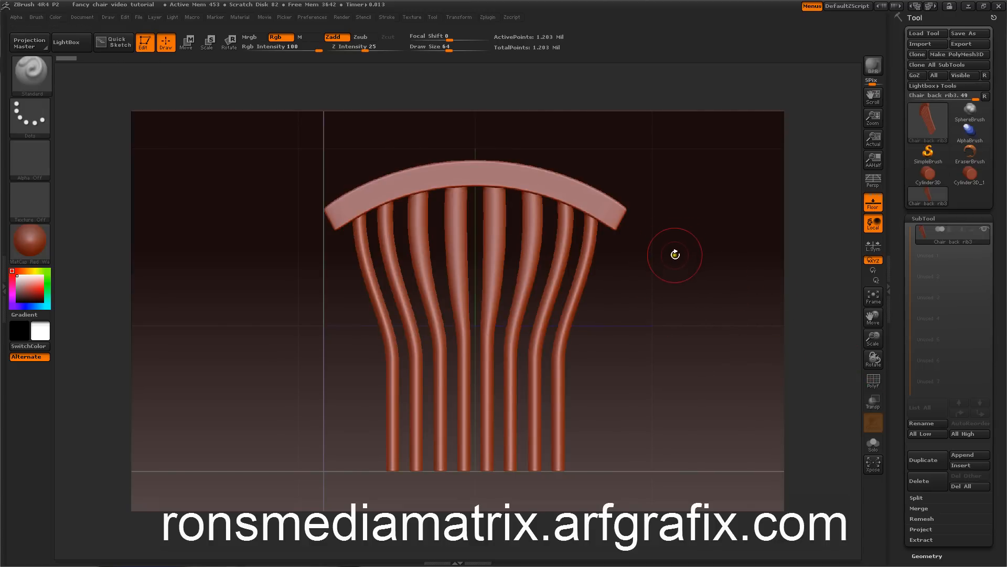
{"action": "mouse_move", "coordinate": [709, 266]}
{"action": "left_mouse_down"}
{"action": "mouse_move", "coordinate": [711, 387]}
{"action": "mouse_move", "coordinate": [678, 341]}
{"action": "mouse_move", "coordinate": [693, 375]}
{"action": "mouse_move", "coordinate": [683, 371]}
{"action": "mouse_move", "coordinate": [704, 355]}
{"action": "mouse_move", "coordinate": [699, 272]}
{"action": "left_mouse_up"}
Step: Load the texture ArfGrafix Alpha Middle.psd from LightBox, convert it into an alpha, and unload the texture
{"action": "left_click", "coordinate": [65, 45]}
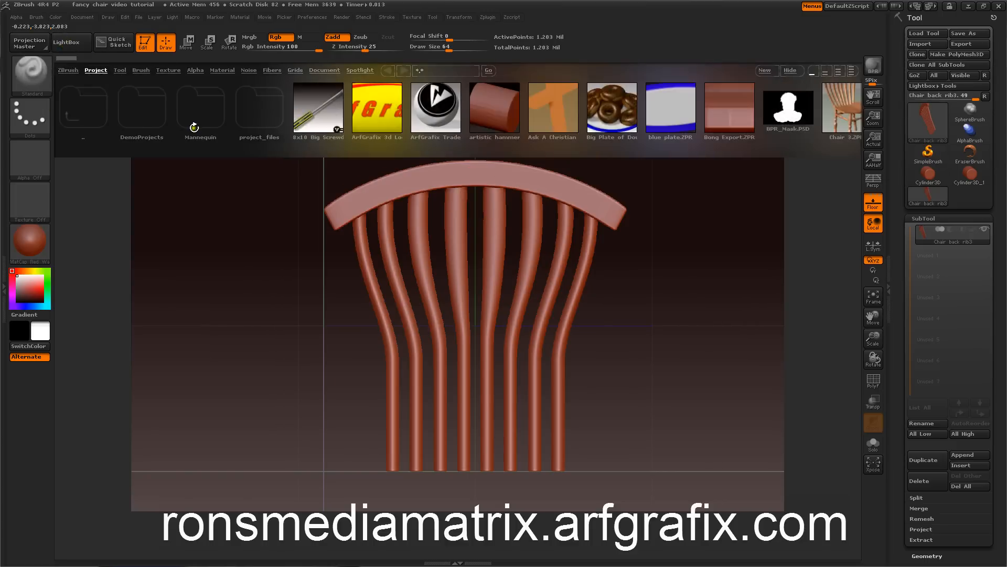
{"action": "left_click", "coordinate": [191, 71]}
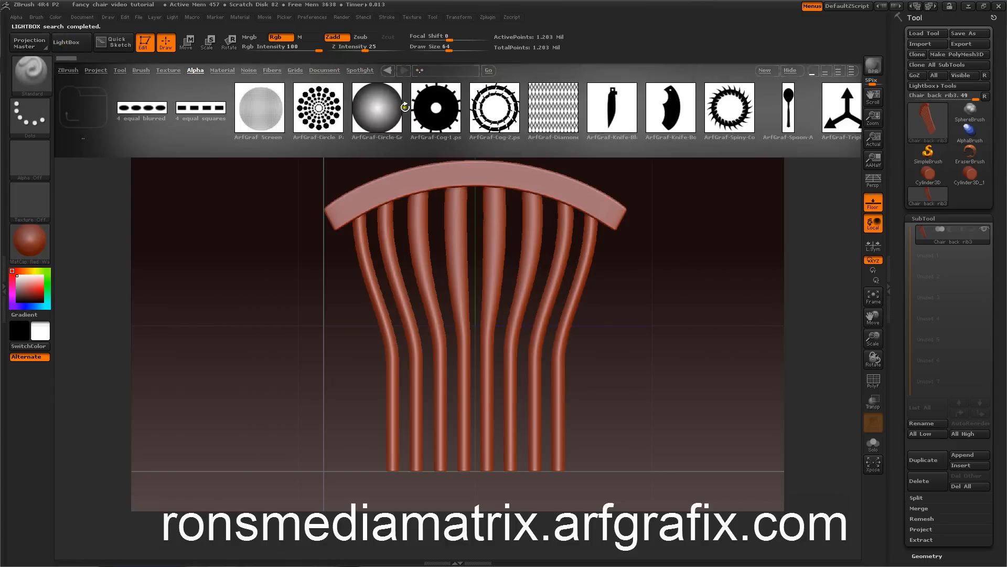
{"action": "scroll", "coordinate": [407, 108], "scroll_direction": "down", "scroll_amount": 10}
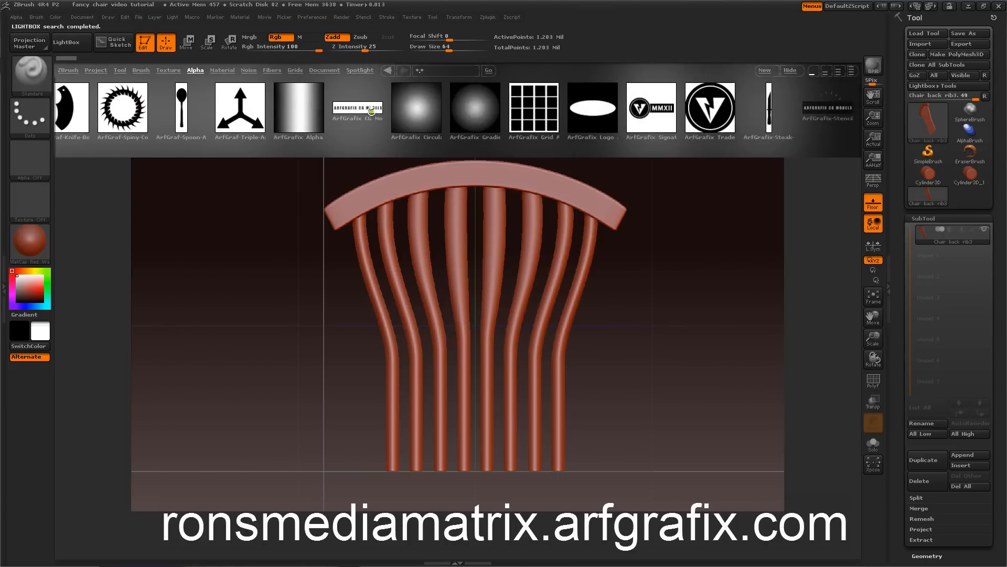
{"action": "left_click_drag", "start_coordinate": [298, 110], "coordinate": [46, 185]}
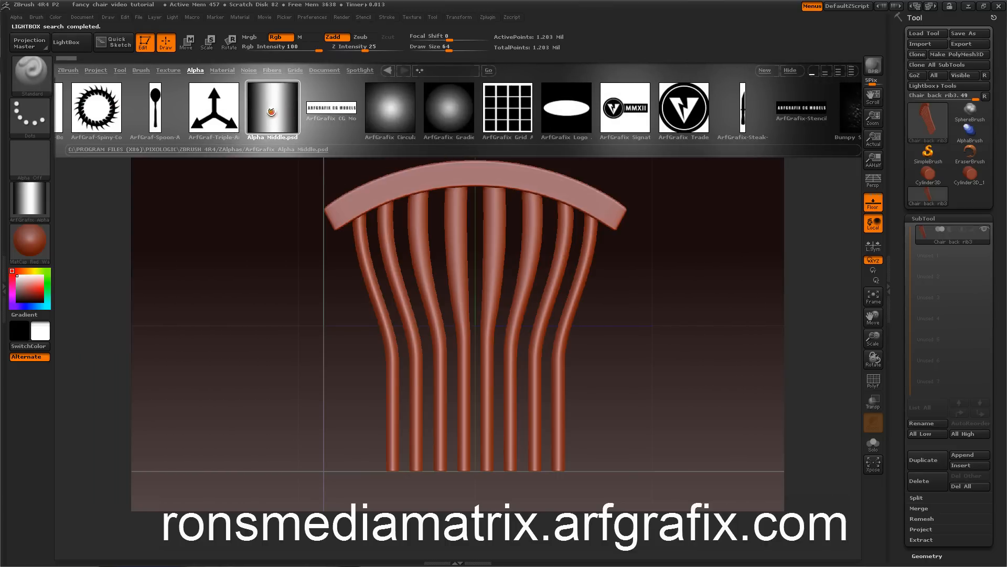
{"action": "left_click", "coordinate": [29, 200]}
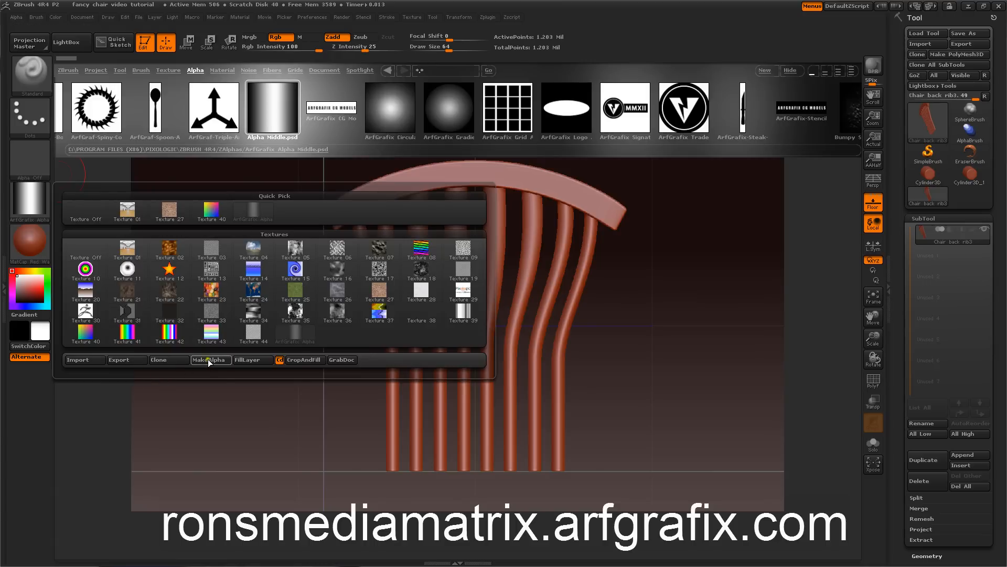
{"action": "left_click", "coordinate": [208, 361]}
{"action": "left_click", "coordinate": [29, 202]}
{"action": "left_click", "coordinate": [74, 211]}
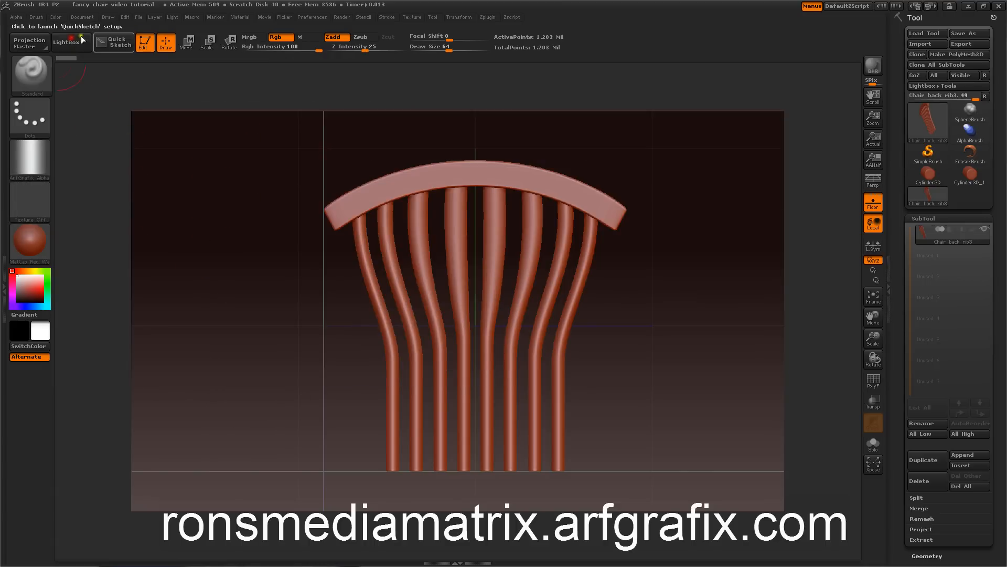
Step: Set the masking brush to the Rect stroke with the Center option enabled, and deactivate symmetry
{"action": "left_click", "coordinate": [33, 125]}
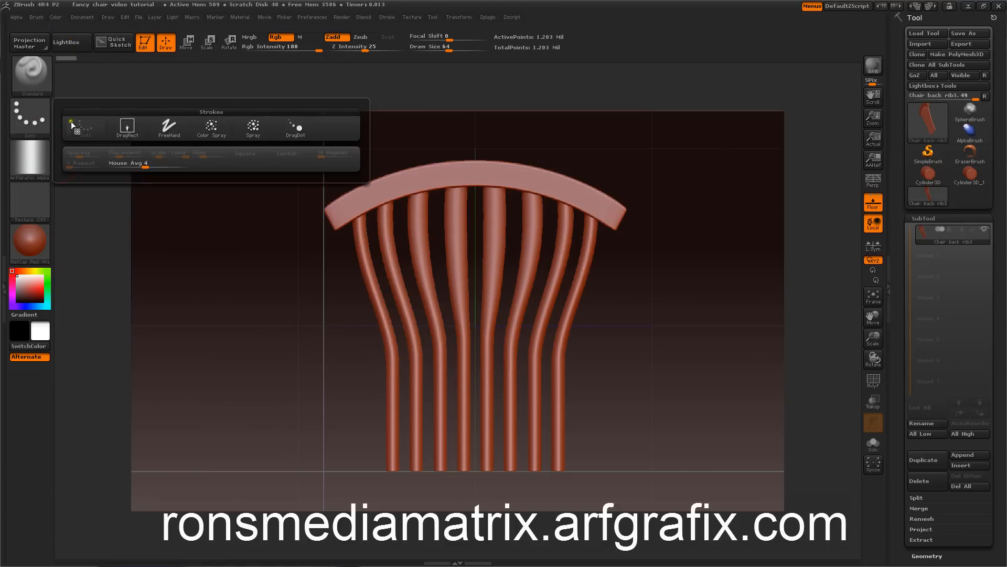
{"action": "left_click", "coordinate": [38, 115], "text": "ctrl"}
{"action": "left_click", "coordinate": [336, 130]}
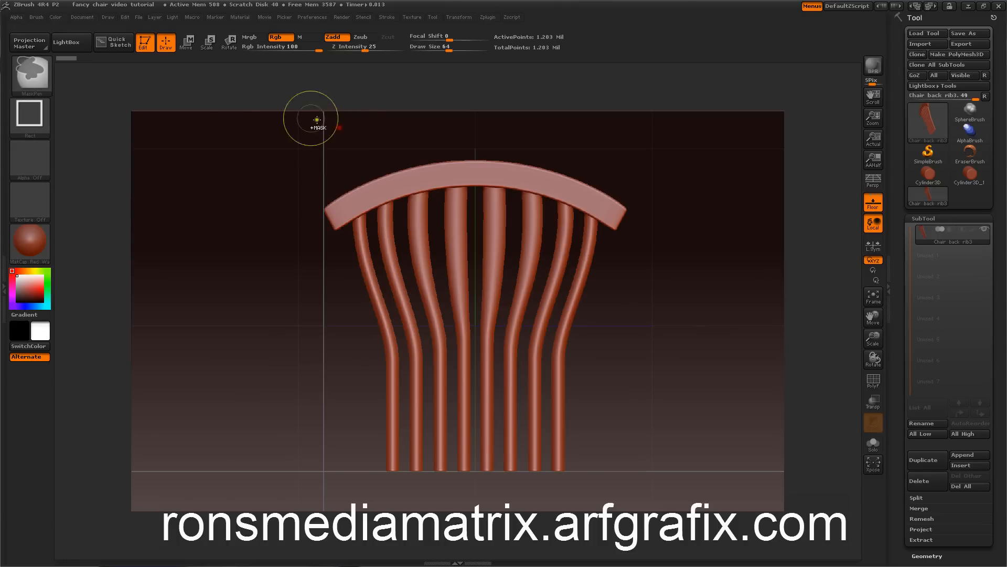
{"action": "left_click", "coordinate": [43, 113]}
{"action": "left_click", "coordinate": [286, 175]}
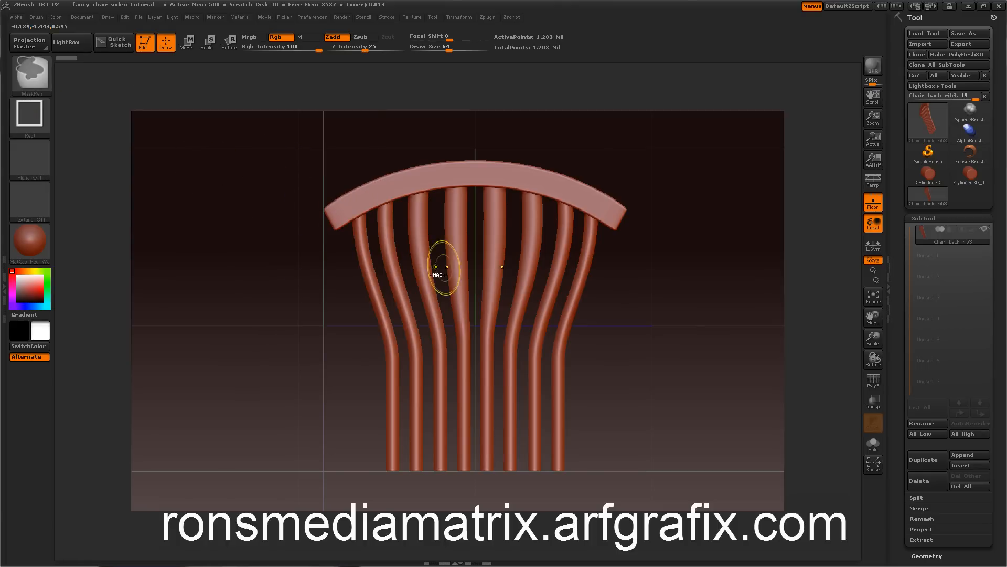
{"action": "left_click", "coordinate": [454, 17]}
{"action": "left_click", "coordinate": [498, 256]}
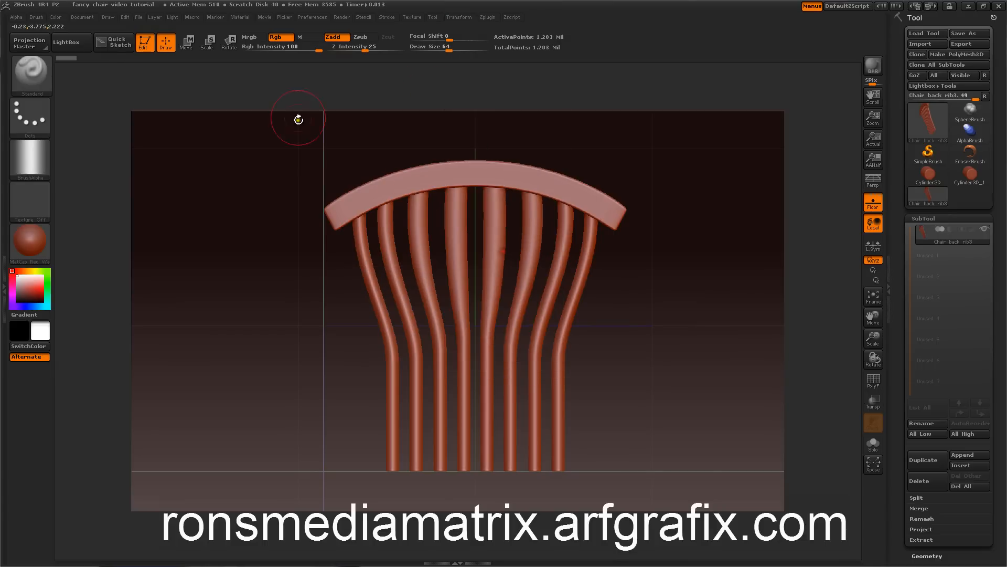
Step: Try a centred rectangular mask over the chair back without an alpha
{"action": "key", "text": "ctrl"}
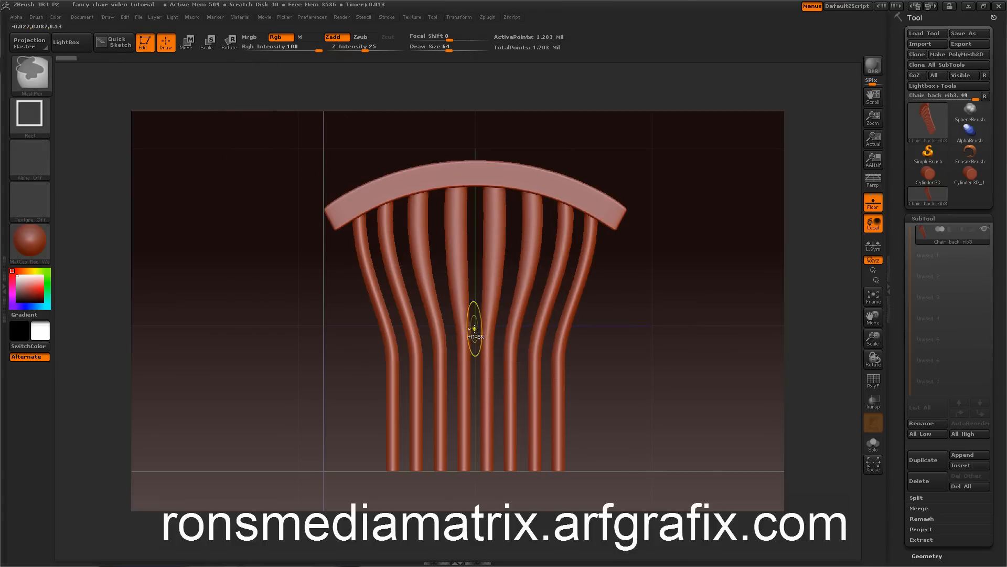
{"action": "left_click_drag", "start_coordinate": [476, 324], "coordinate": [617, 450], "text": "ctrl"}
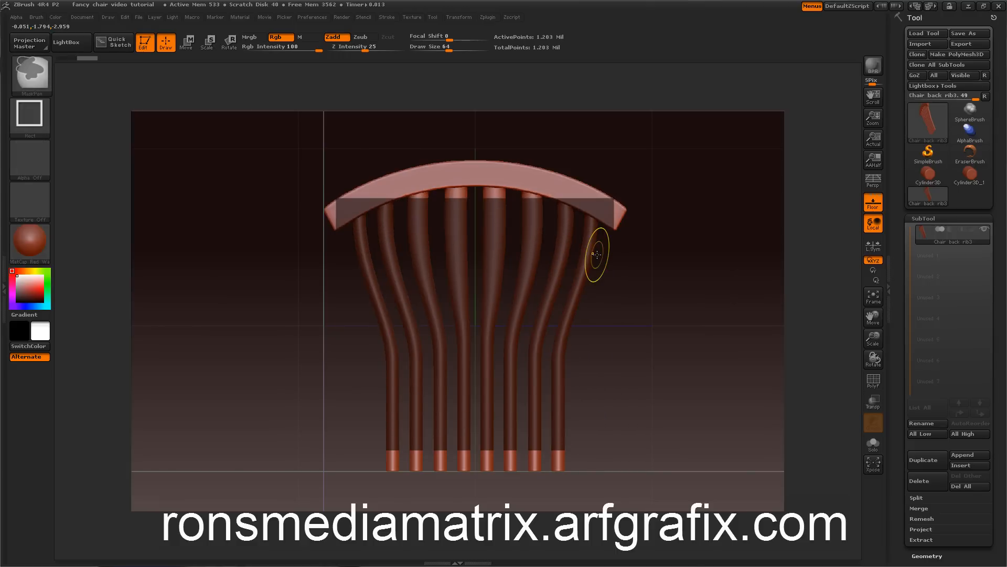
{"action": "key", "text": "ctrl+z"}
Step: Assign the ArfGrafix alpha to the masking brush and mask the whole chair back with a rectangle drawn from its centre
{"action": "key", "text": "ctrl"}
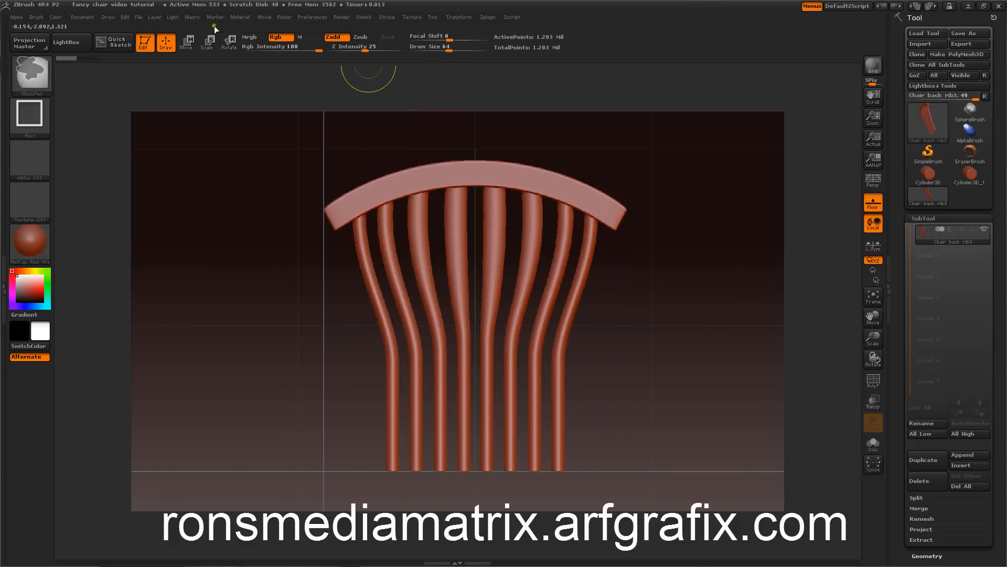
{"action": "left_click", "coordinate": [29, 166]}
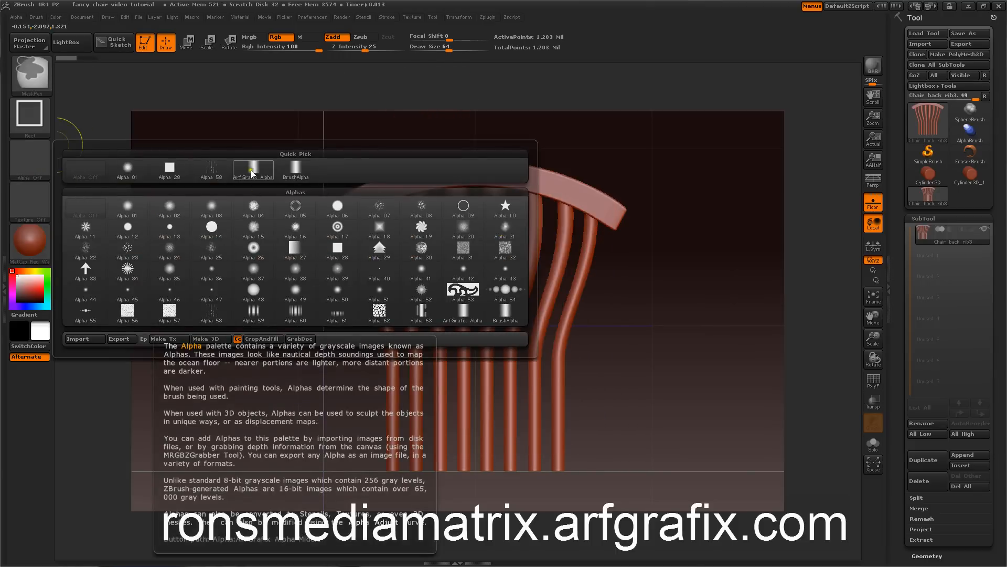
{"action": "left_click", "coordinate": [248, 173]}
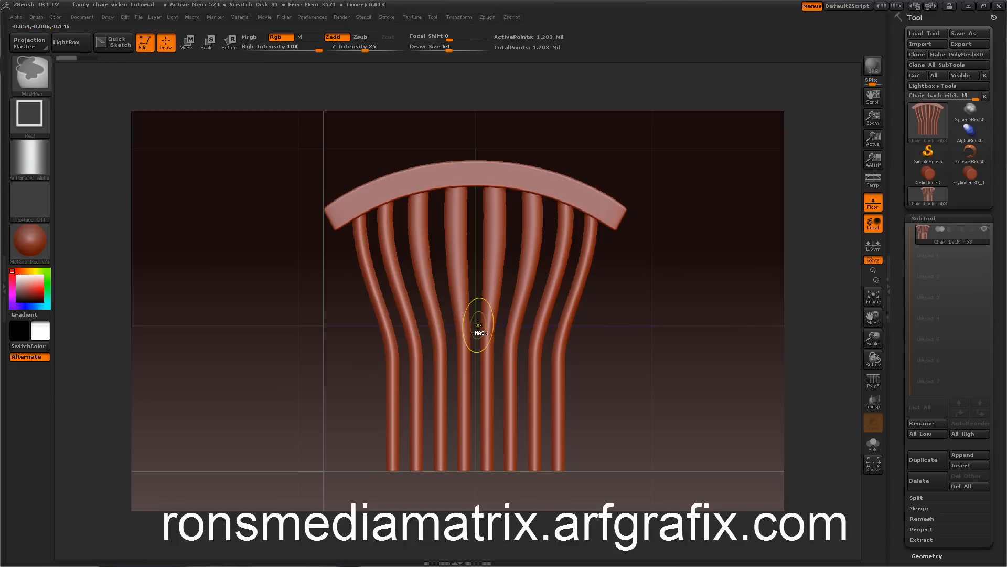
{"action": "mouse_move", "coordinate": [472, 313]}
{"action": "left_mouse_down", "text": "ctrl"}
{"action": "mouse_move", "coordinate": [478, 336]}
{"action": "mouse_move", "coordinate": [665, 512]}
{"action": "mouse_move", "coordinate": [637, 498]}
{"action": "left_mouse_up", "text": "ctrl"}
{"action": "left_click_drag", "start_coordinate": [694, 294], "coordinate": [666, 277]}
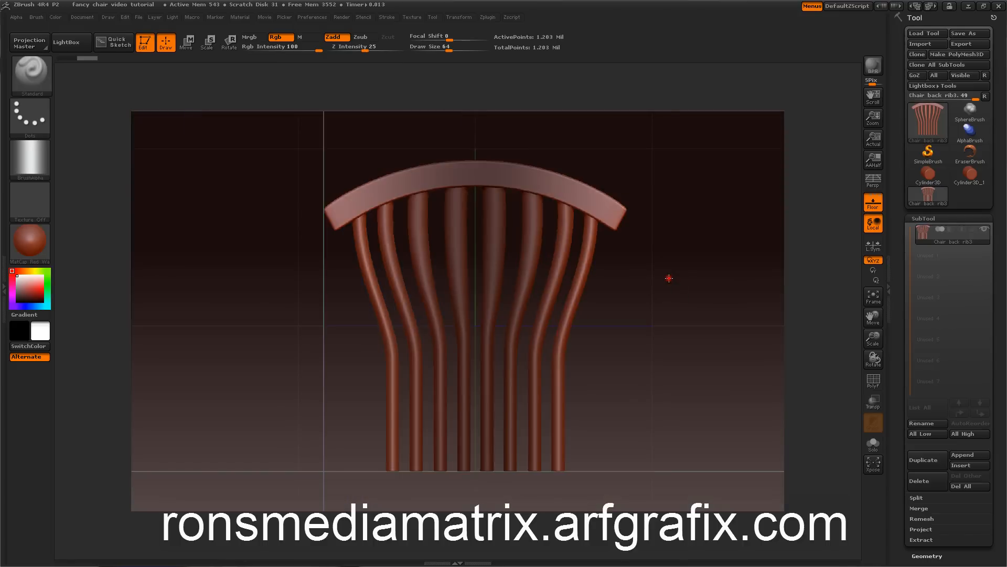
Step: Activate symmetry and curve the chair back in depth by moving its less-masked outer sides with Transpose Move, viewed along the ribs
{"action": "left_click", "coordinate": [457, 17]}
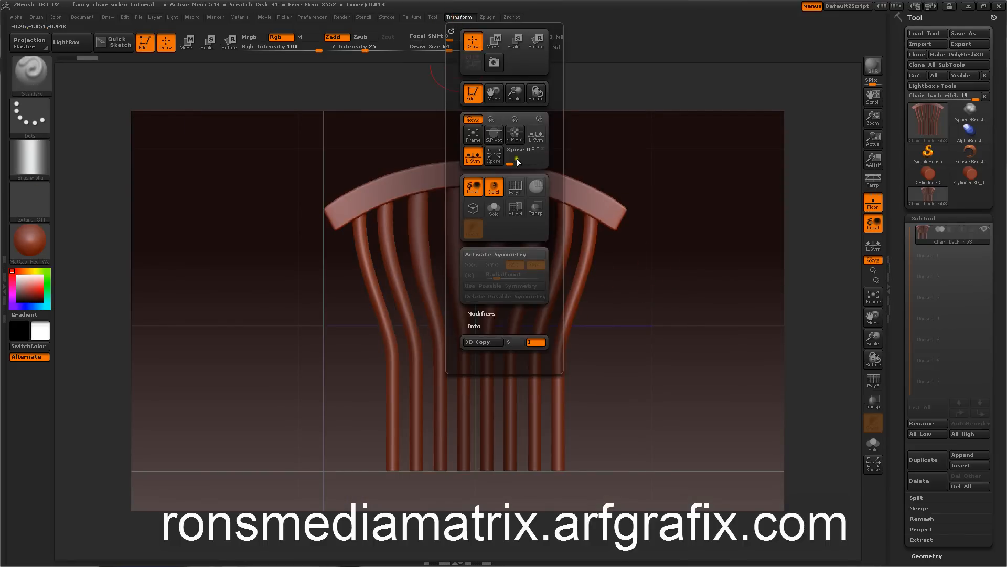
{"action": "left_click", "coordinate": [498, 254]}
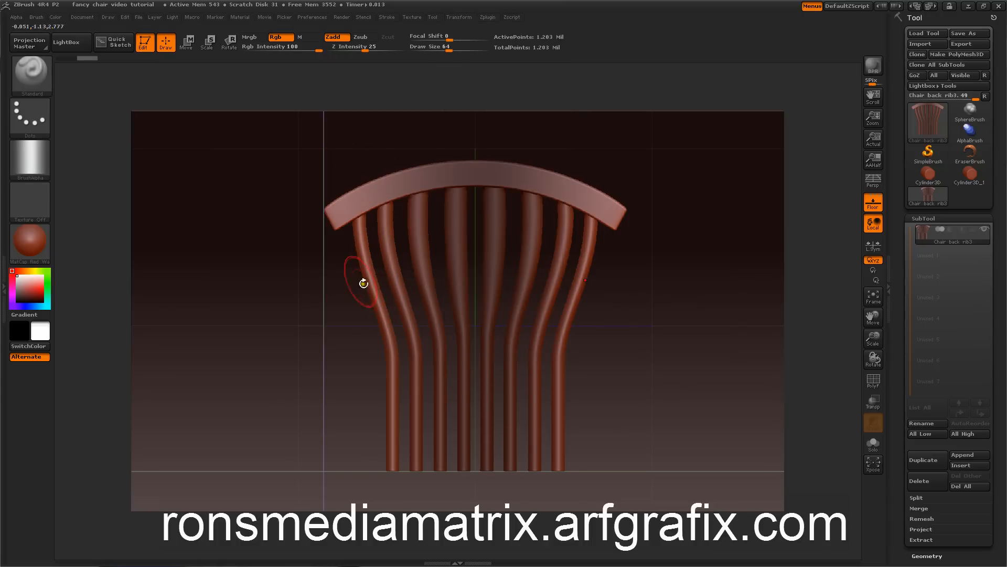
{"action": "left_click", "coordinate": [186, 41]}
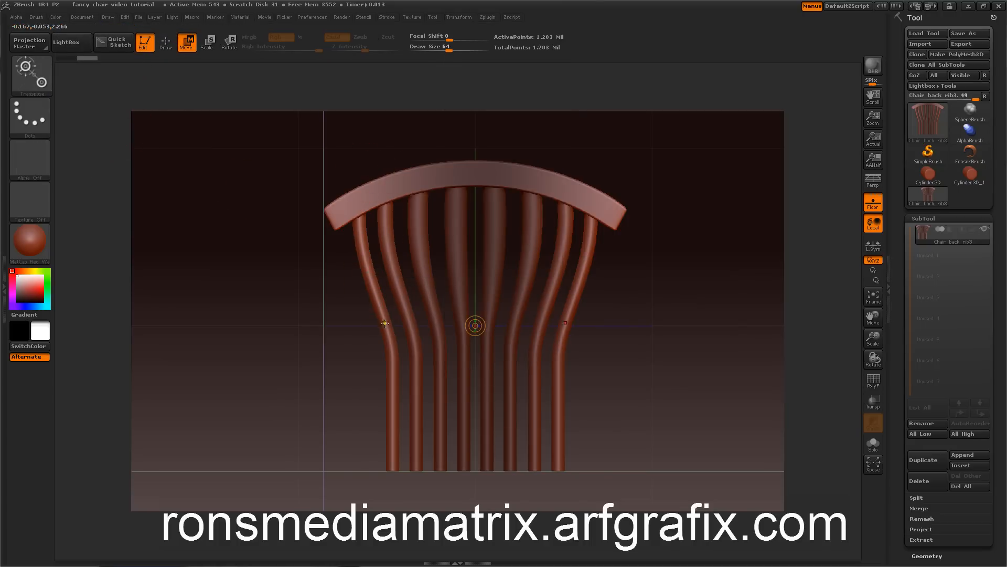
{"action": "left_click_drag", "start_coordinate": [384, 325], "coordinate": [367, 331]}
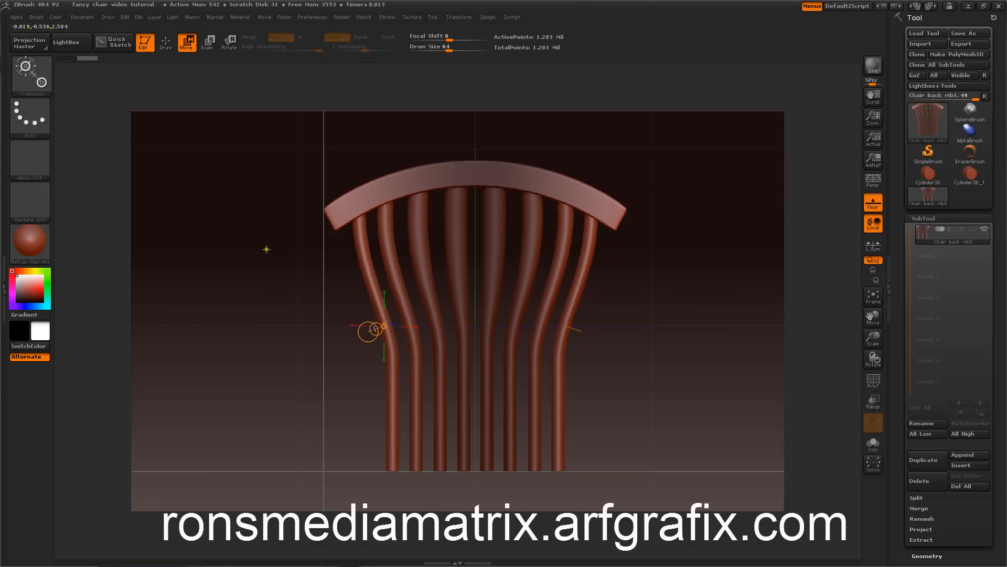
{"action": "left_click_drag", "start_coordinate": [252, 232], "coordinate": [258, 308]}
{"action": "left_click_drag", "start_coordinate": [362, 397], "coordinate": [380, 413]}
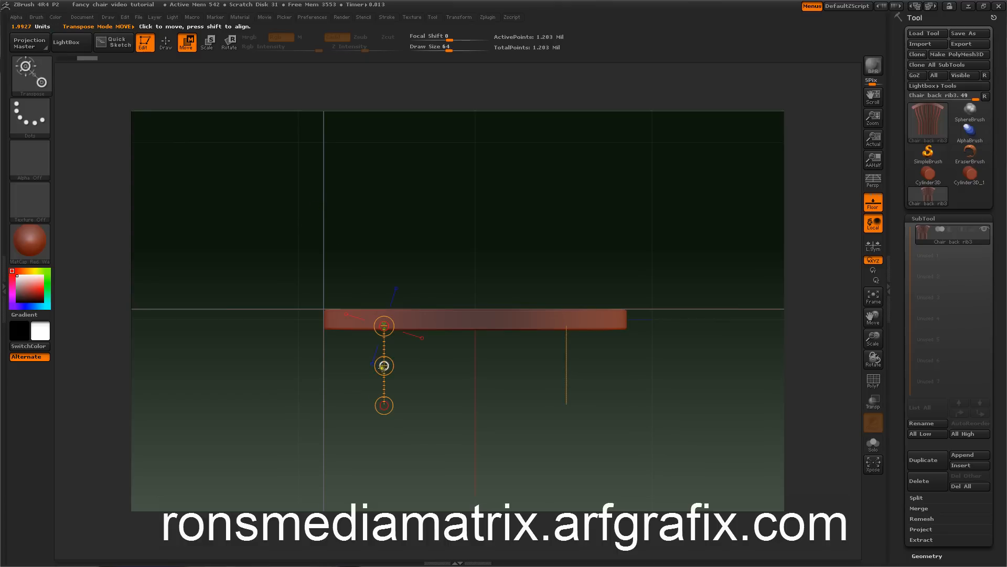
{"action": "left_click_drag", "start_coordinate": [383, 366], "coordinate": [381, 381]}
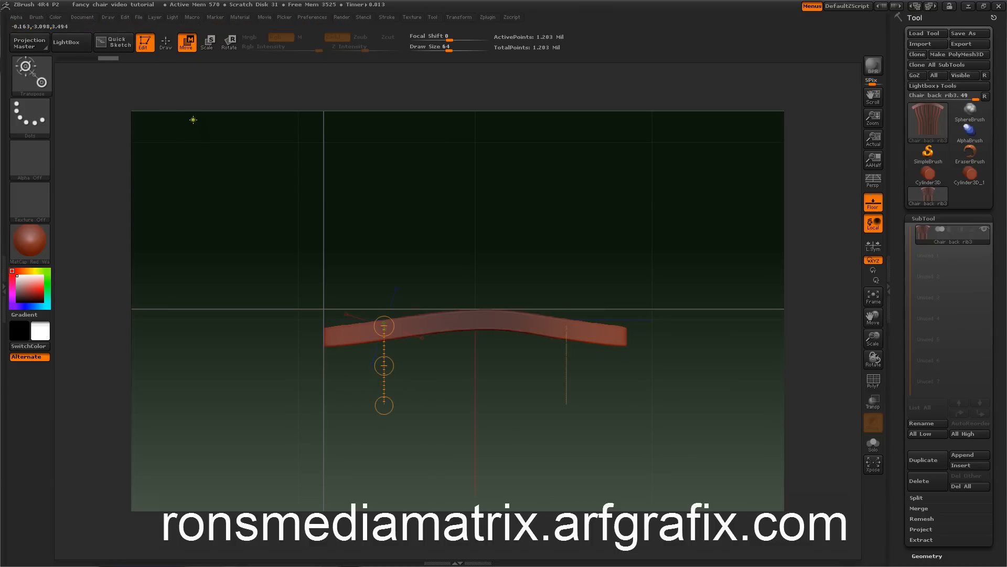
{"action": "left_click", "coordinate": [165, 43]}
{"action": "mouse_move", "coordinate": [254, 157]}
{"action": "left_mouse_down"}
{"action": "mouse_move", "coordinate": [283, 210]}
{"action": "mouse_move", "coordinate": [286, 158]}
{"action": "mouse_move", "coordinate": [241, 216]}
{"action": "mouse_move", "coordinate": [251, 238]}
{"action": "mouse_move", "coordinate": [299, 209]}
{"action": "mouse_move", "coordinate": [258, 246]}
{"action": "mouse_move", "coordinate": [241, 288]}
{"action": "mouse_move", "coordinate": [241, 186]}
{"action": "mouse_move", "coordinate": [226, 210]}
{"action": "mouse_move", "coordinate": [233, 205]}
{"action": "left_mouse_up"}
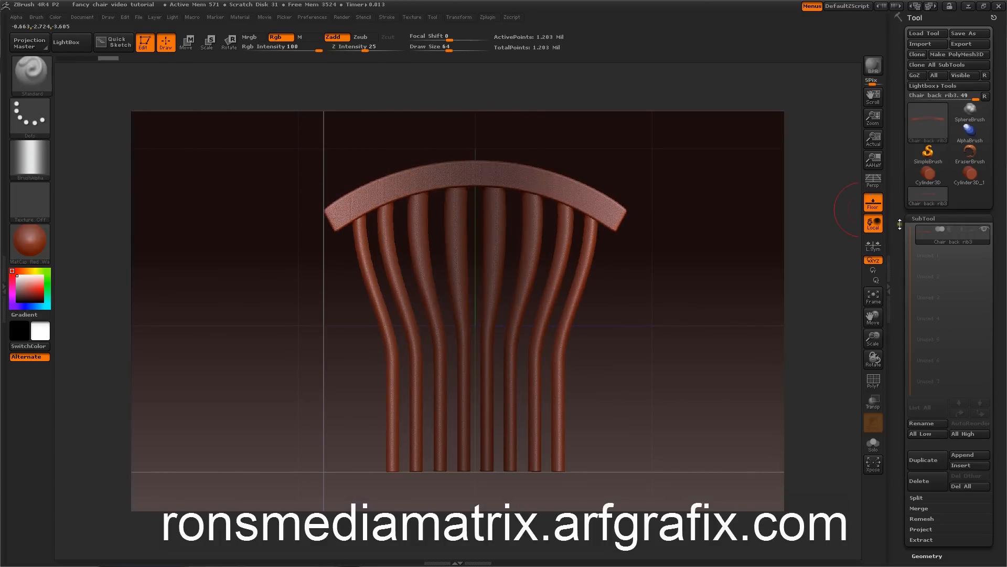
Step: Clear the mask from the chair back
{"action": "left_click", "coordinate": [922, 218]}
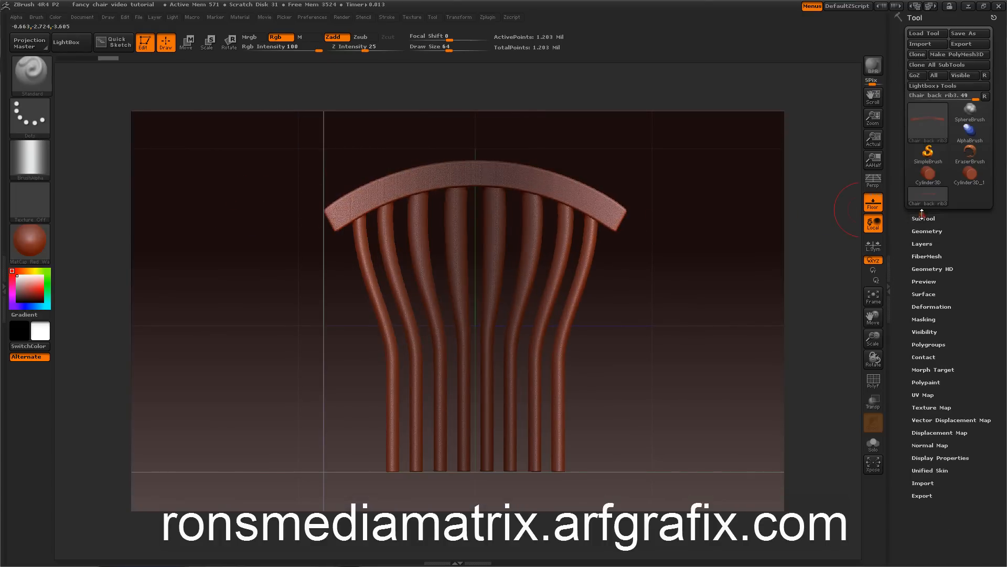
{"action": "left_click", "coordinate": [919, 319]}
{"action": "left_click", "coordinate": [918, 341]}
{"action": "mouse_move", "coordinate": [737, 270]}
{"action": "left_mouse_down"}
{"action": "mouse_move", "coordinate": [770, 294]}
{"action": "mouse_move", "coordinate": [748, 288]}
{"action": "mouse_move", "coordinate": [751, 268]}
{"action": "left_mouse_up"}
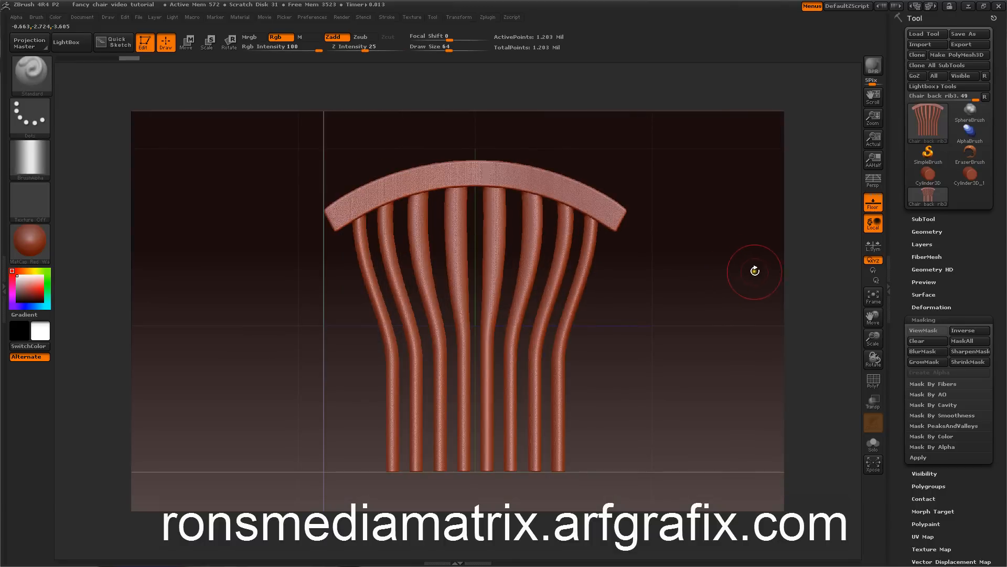
Step: Expand the chair back's QRemesher and DynaMesh geometry settings, and set the DynaMesh resolution to 128
{"action": "mouse_move", "coordinate": [900, 305]}
{"action": "left_mouse_down"}
{"action": "mouse_move", "coordinate": [902, 272]}
{"action": "mouse_move", "coordinate": [900, 305]}
{"action": "left_mouse_up"}
{"action": "left_click", "coordinate": [918, 232]}
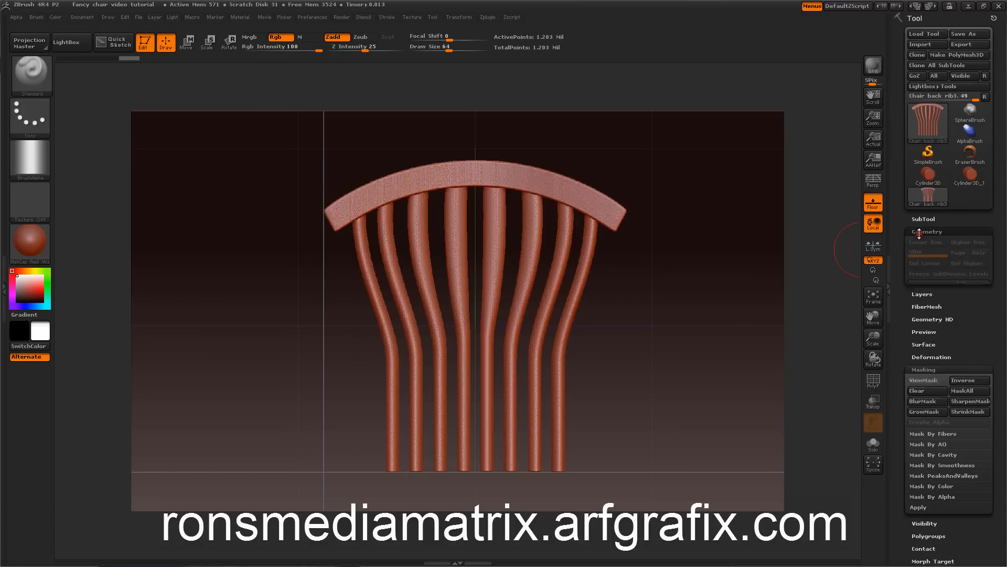
{"action": "left_click_drag", "start_coordinate": [896, 340], "coordinate": [902, 286]}
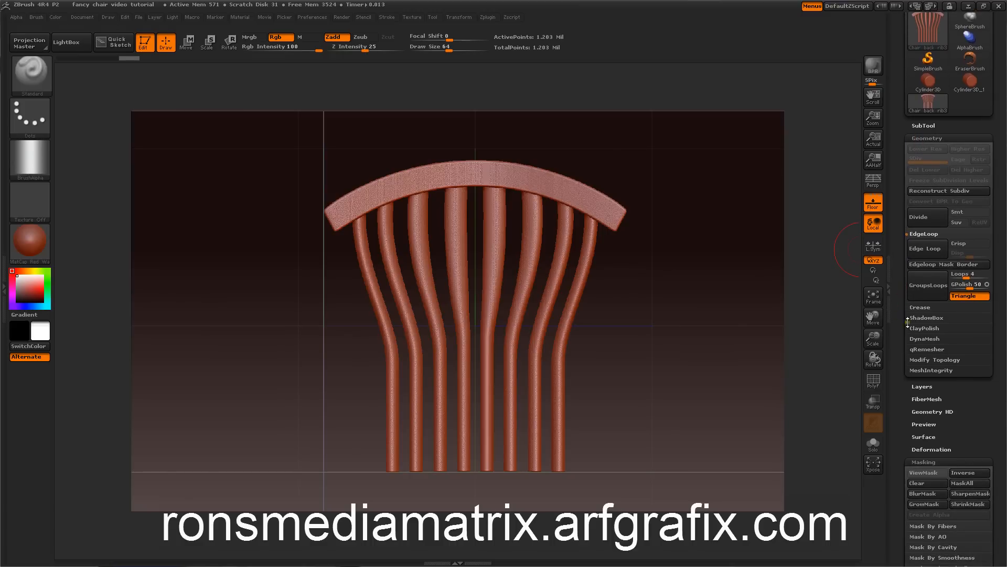
{"action": "left_click", "coordinate": [919, 348]}
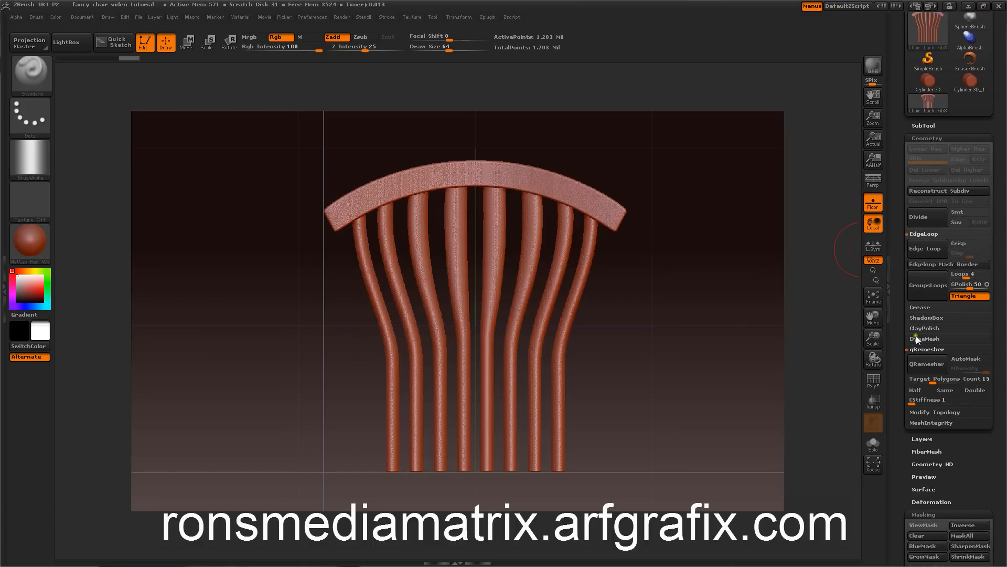
{"action": "left_click", "coordinate": [915, 338]}
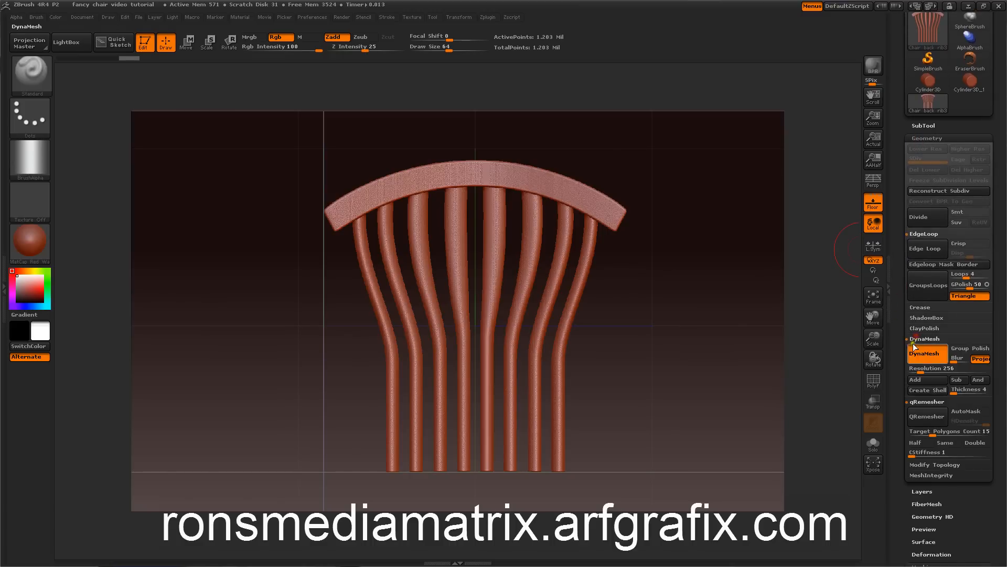
{"action": "left_click", "coordinate": [922, 369]}
{"action": "type", "text": "29"}
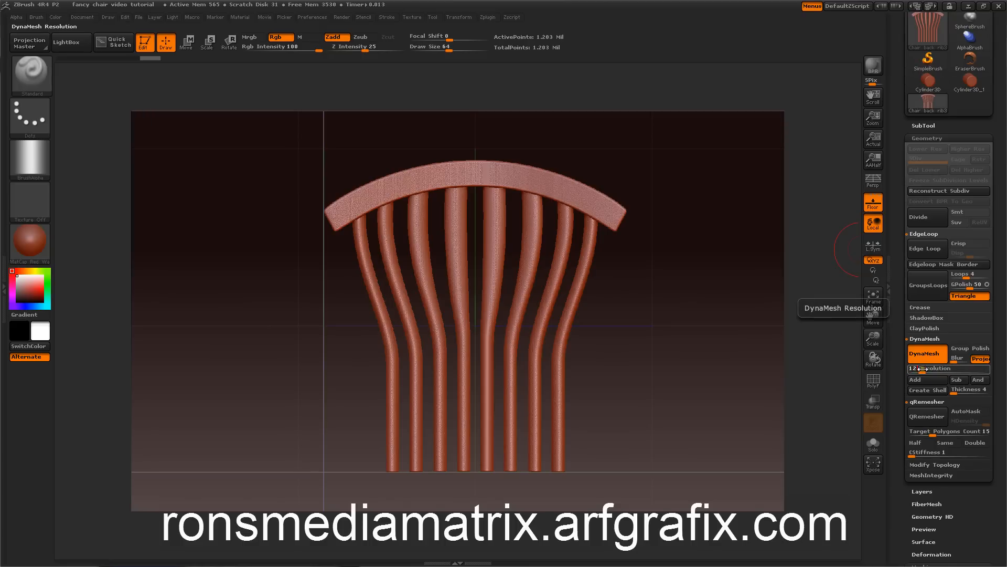
{"action": "type", "text": "8"}
{"action": "key", "text": "Return"}
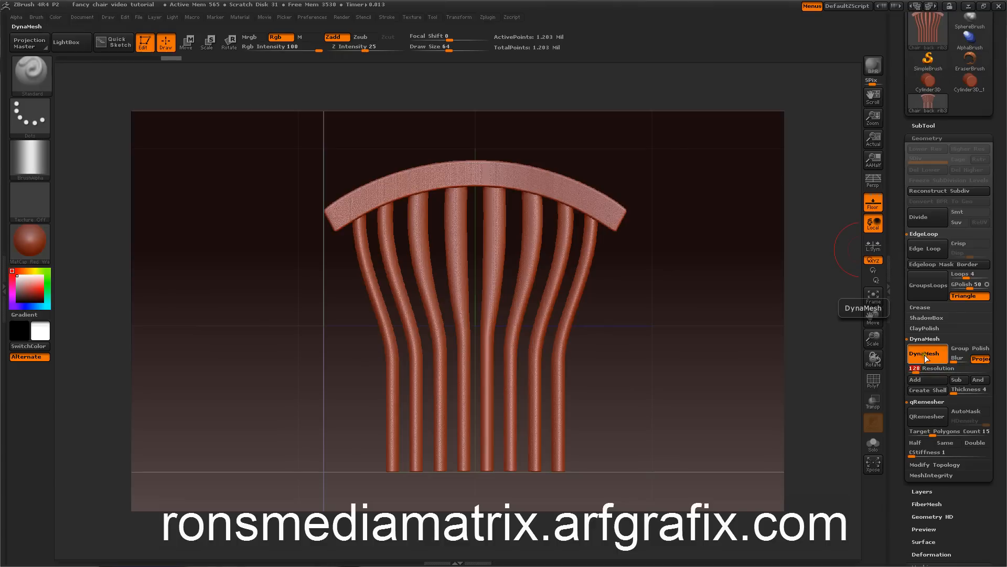
Step: Turn DynaMesh off for the chair back and check its mesh density in the wireframe display
{"action": "left_click", "coordinate": [928, 358]}
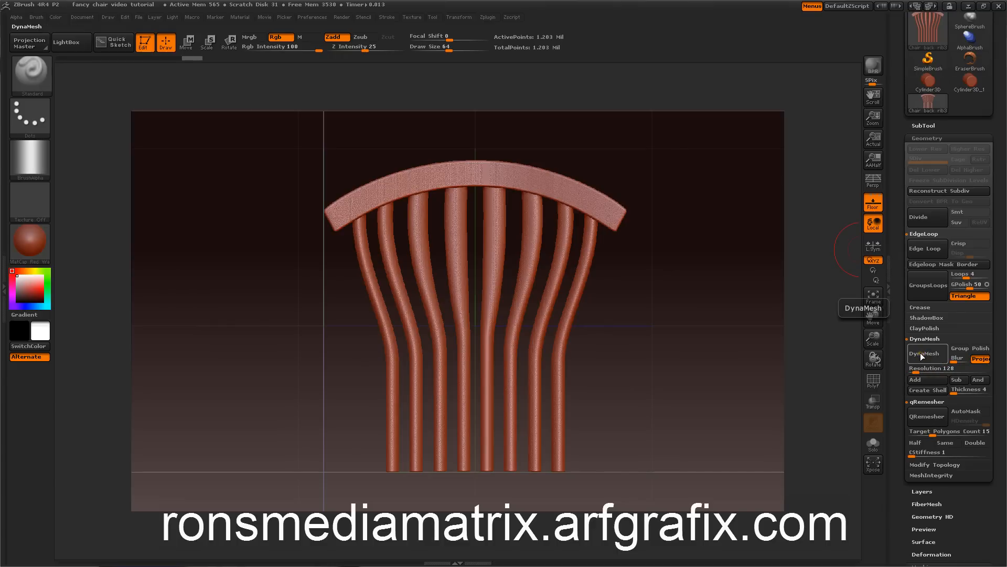
{"action": "left_click", "coordinate": [874, 381]}
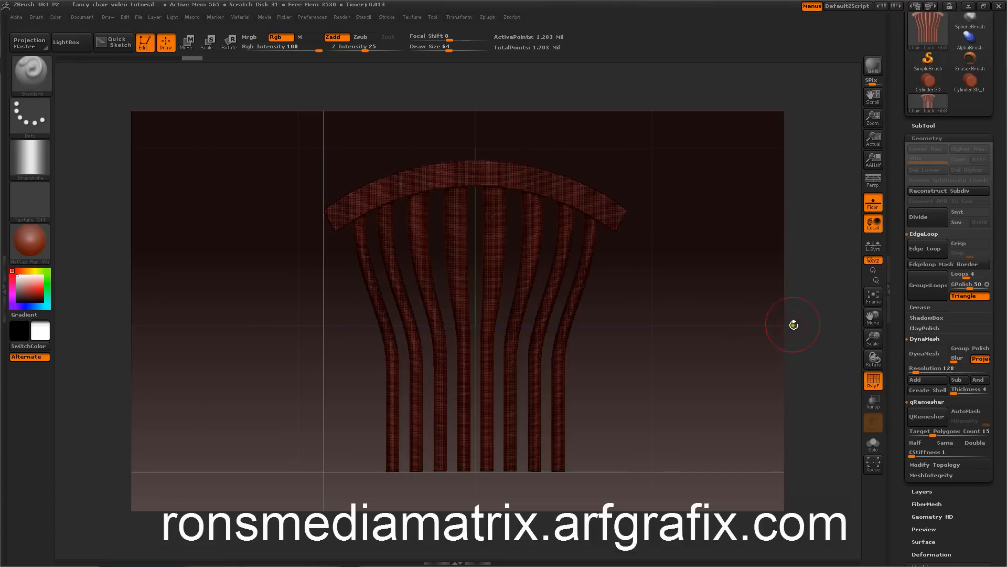
{"action": "left_click_drag", "start_coordinate": [789, 330], "coordinate": [749, 292]}
{"action": "left_click", "coordinate": [874, 381]}
{"action": "left_click_drag", "start_coordinate": [766, 327], "coordinate": [786, 257]}
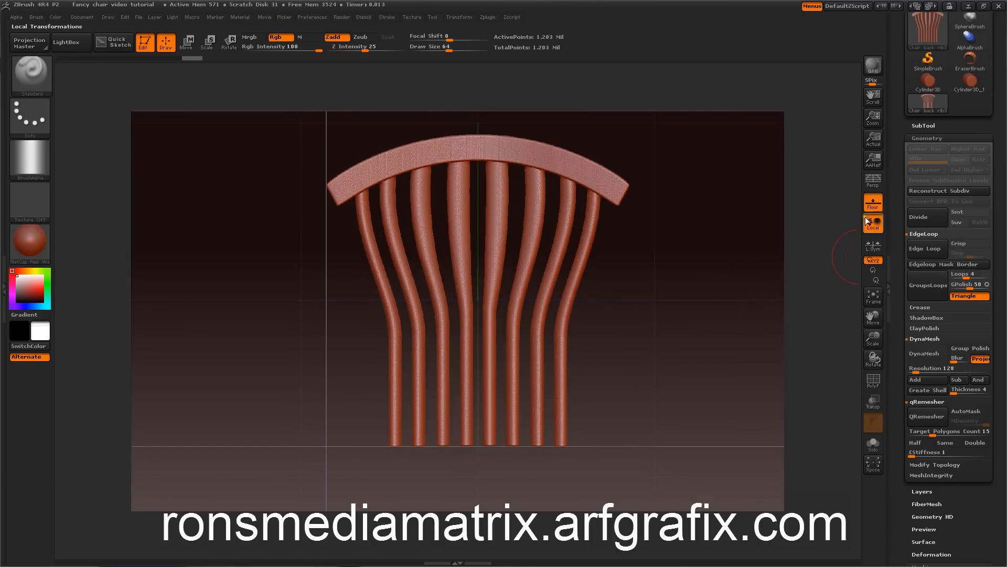
Step: Append a cube as a new subtool beneath the chair back and select it
{"action": "left_click", "coordinate": [916, 136]}
{"action": "mouse_move", "coordinate": [743, 214]}
{"action": "left_mouse_down"}
{"action": "mouse_move", "coordinate": [740, 252]}
{"action": "mouse_move", "coordinate": [735, 228]}
{"action": "left_mouse_up"}
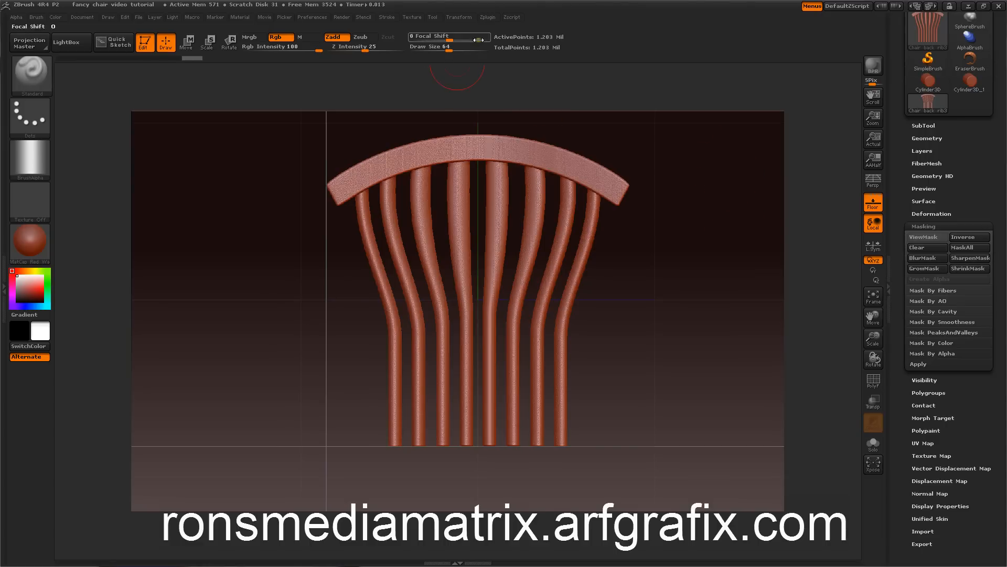
{"action": "left_click", "coordinate": [460, 17]}
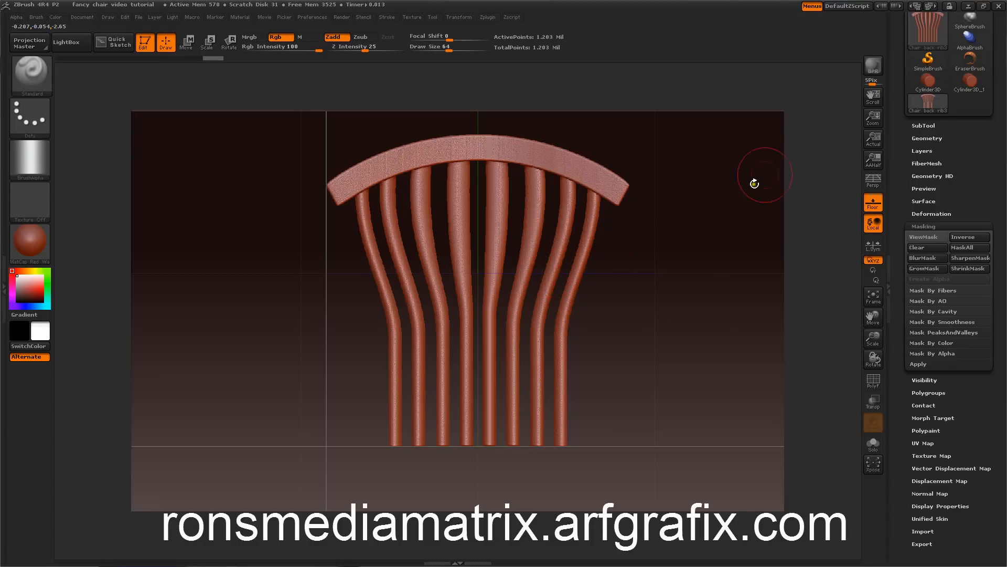
{"action": "left_click_drag", "start_coordinate": [906, 153], "coordinate": [896, 250]}
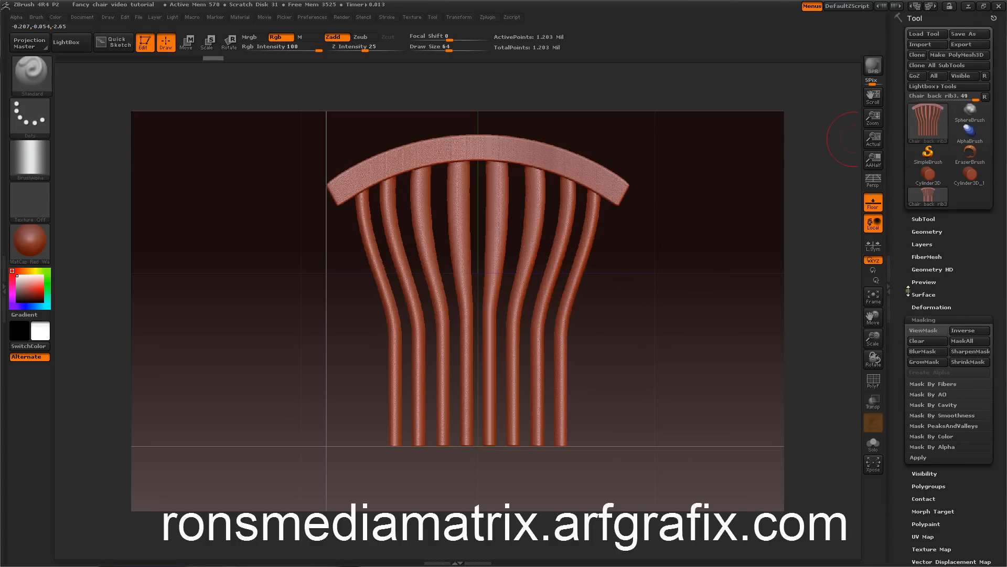
{"action": "left_click", "coordinate": [913, 220]}
{"action": "left_click_drag", "start_coordinate": [892, 306], "coordinate": [902, 228]}
{"action": "scroll", "coordinate": [900, 234], "scroll_direction": "down", "scroll_amount": 5}
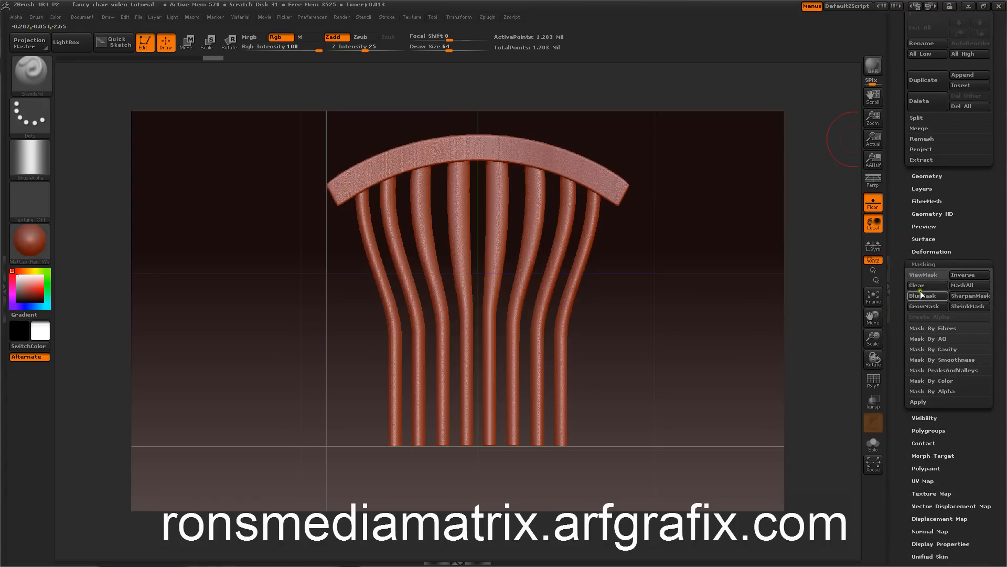
{"action": "left_click_drag", "start_coordinate": [910, 219], "coordinate": [901, 309]}
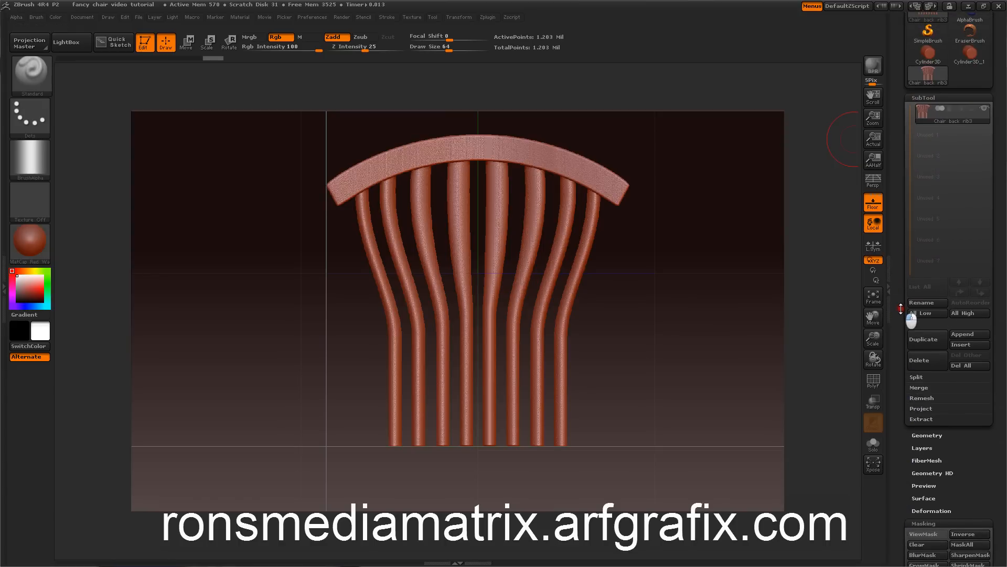
{"action": "left_click", "coordinate": [959, 334]}
{"action": "left_click", "coordinate": [625, 393]}
{"action": "left_click", "coordinate": [929, 140]}
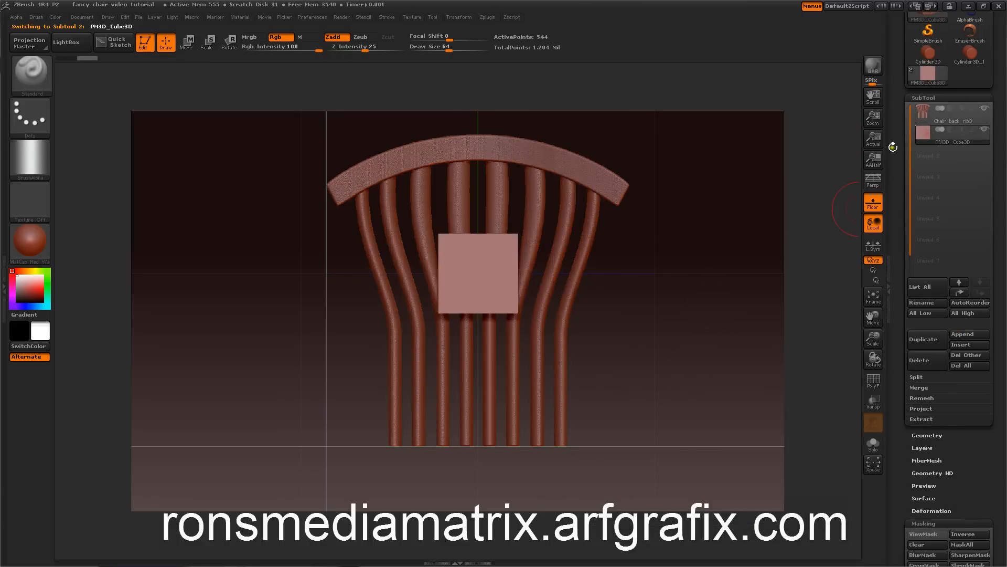
Step: Display the cube's wireframe and open its Deformation settings
{"action": "mouse_move", "coordinate": [731, 225]}
{"action": "left_mouse_down"}
{"action": "mouse_move", "coordinate": [726, 252]}
{"action": "mouse_move", "coordinate": [730, 243]}
{"action": "left_mouse_up"}
{"action": "left_click", "coordinate": [874, 381]}
{"action": "left_click_drag", "start_coordinate": [785, 330], "coordinate": [768, 310]}
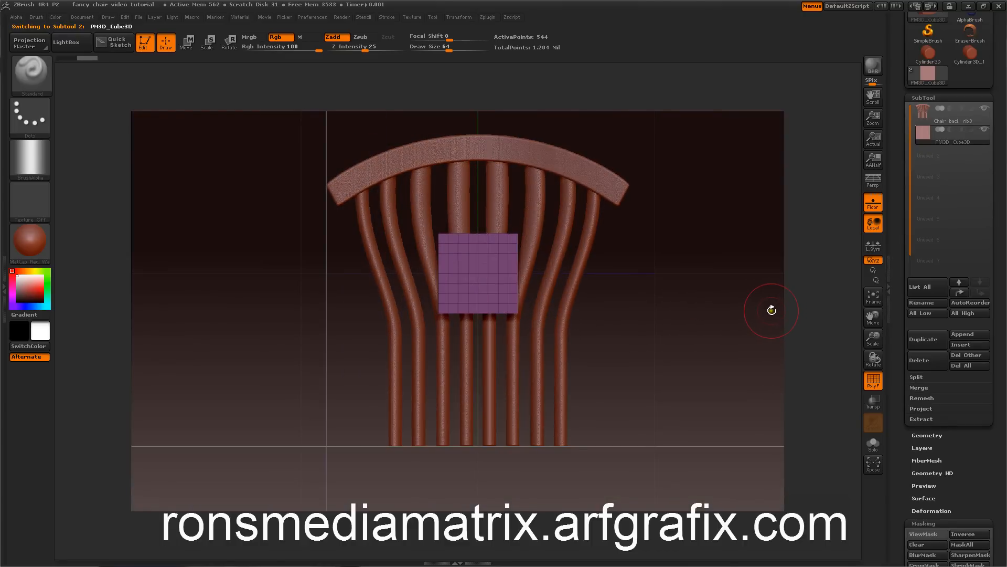
{"action": "left_click_drag", "start_coordinate": [897, 334], "coordinate": [896, 250]}
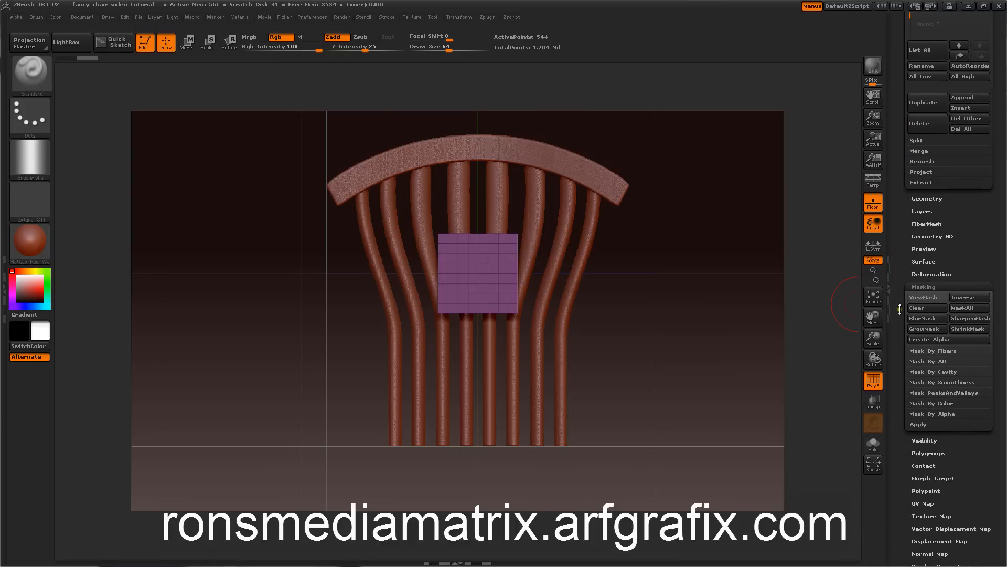
{"action": "left_click", "coordinate": [918, 273]}
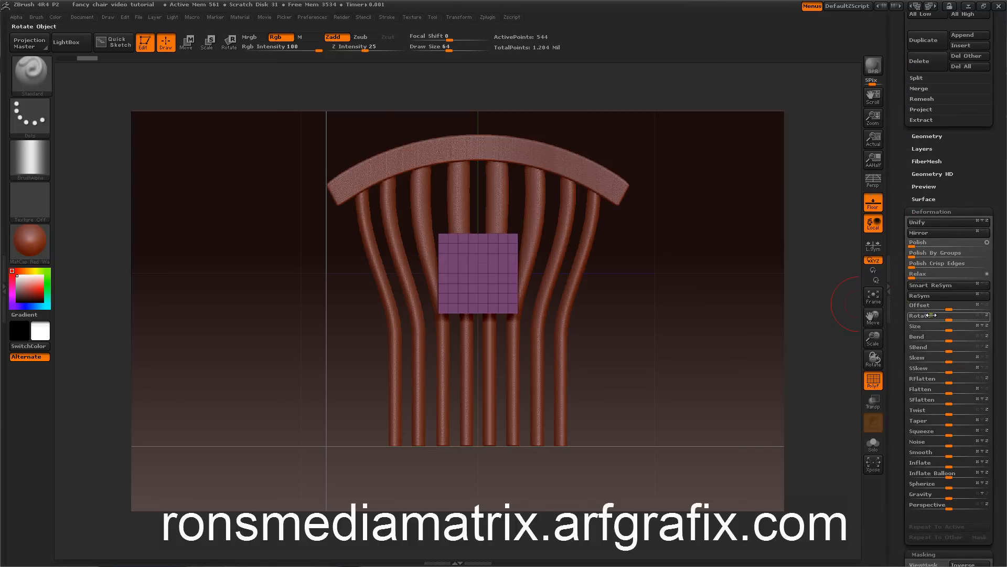
Step: Try turning the cube with the Rotate deformation
{"action": "left_click_drag", "start_coordinate": [931, 315], "coordinate": [944, 315]}
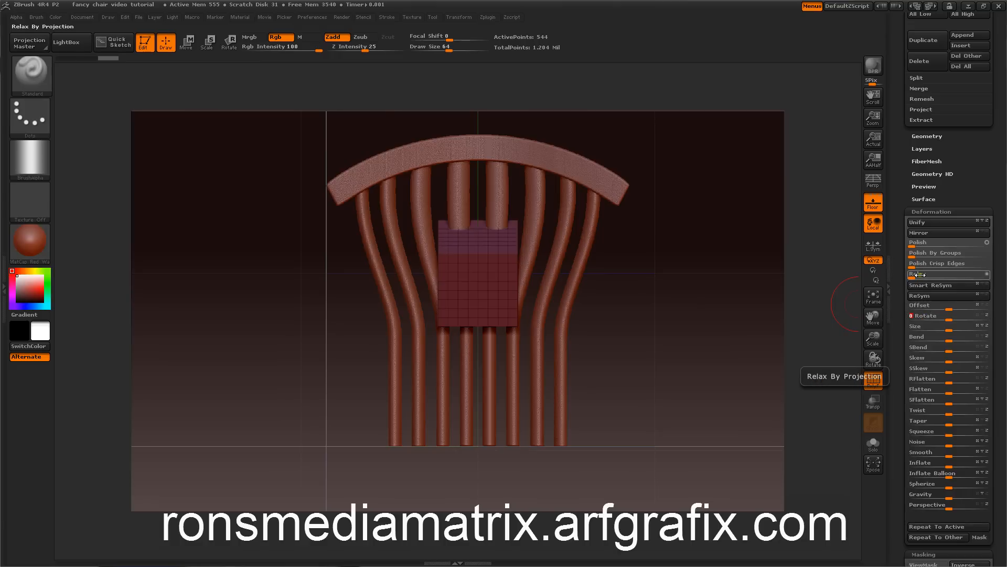
{"action": "key", "text": "ctrl+z"}
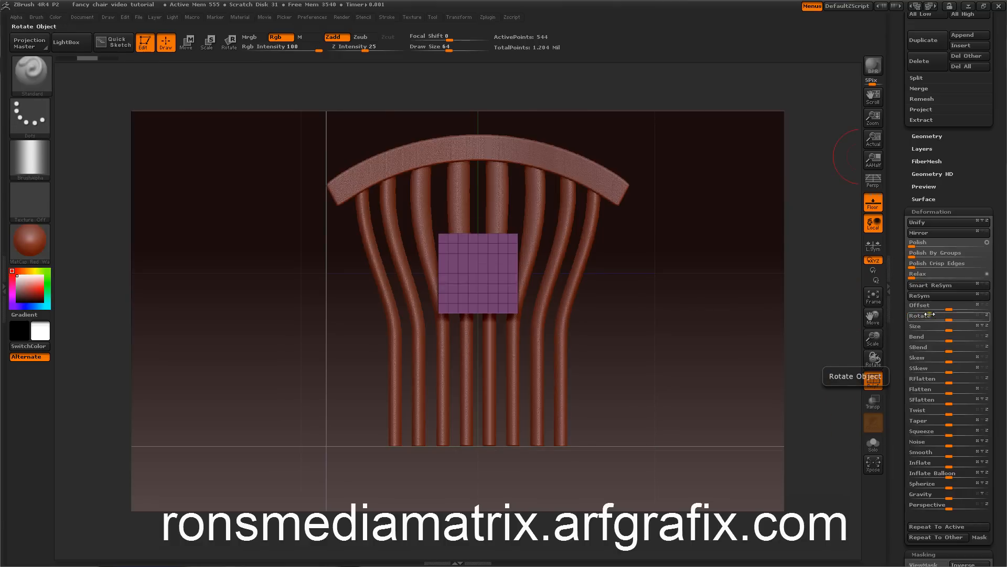
{"action": "left_click_drag", "start_coordinate": [930, 316], "coordinate": [927, 315]}
{"action": "mouse_move", "coordinate": [781, 286]}
{"action": "left_mouse_down"}
{"action": "mouse_move", "coordinate": [775, 327]}
{"action": "mouse_move", "coordinate": [754, 311]}
{"action": "mouse_move", "coordinate": [772, 319]}
{"action": "mouse_move", "coordinate": [801, 299]}
{"action": "mouse_move", "coordinate": [789, 292]}
{"action": "left_mouse_up"}
{"action": "left_click_drag", "start_coordinate": [980, 315], "coordinate": [973, 313]}
{"action": "mouse_move", "coordinate": [771, 276]}
{"action": "left_mouse_down"}
{"action": "mouse_move", "coordinate": [769, 325]}
{"action": "mouse_move", "coordinate": [772, 268]}
{"action": "left_mouse_up"}
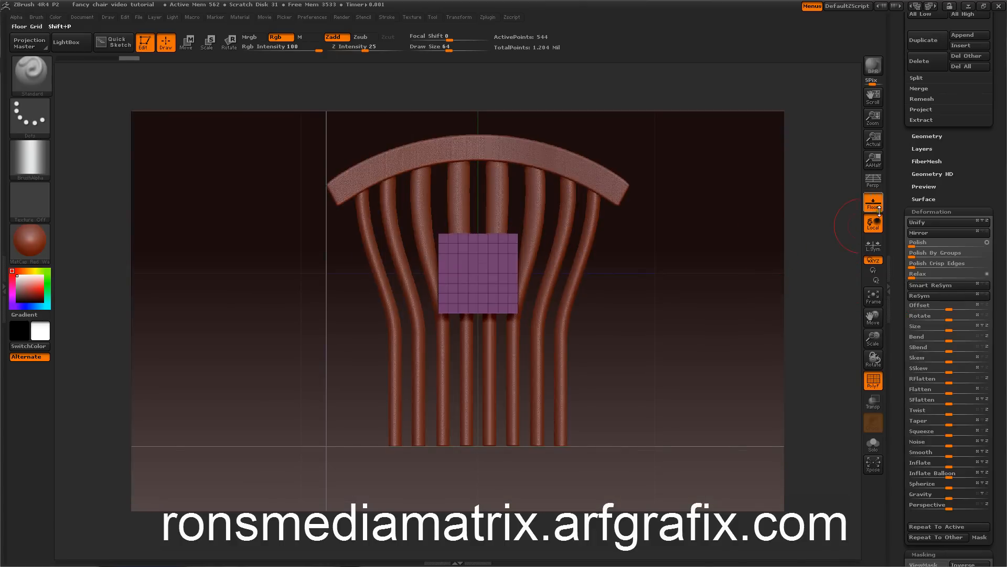
Step: Flatten the cube into a thin slab by reducing its Size deformation along the Y axis only
{"action": "left_click", "coordinate": [918, 210]}
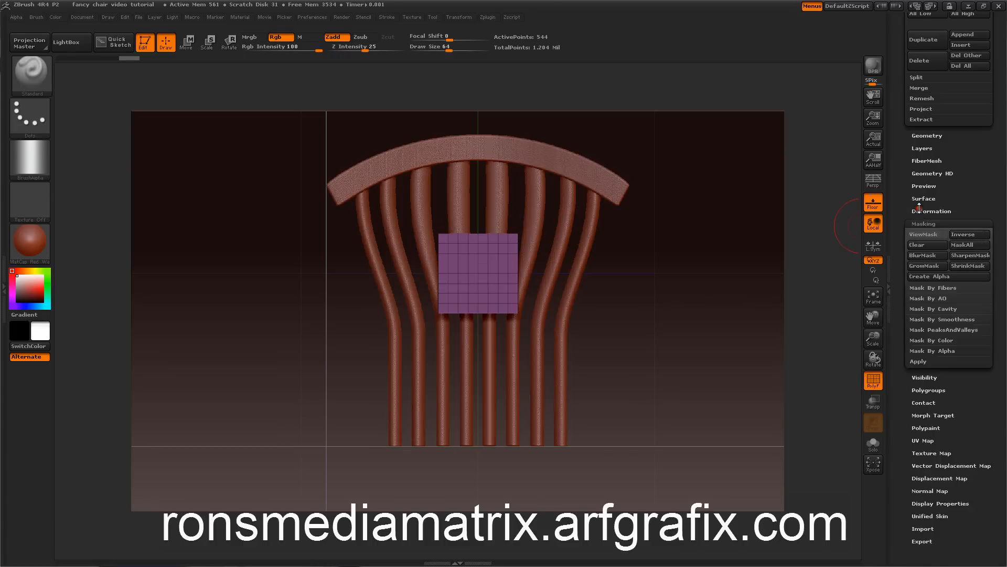
{"action": "left_click_drag", "start_coordinate": [764, 248], "coordinate": [756, 341]}
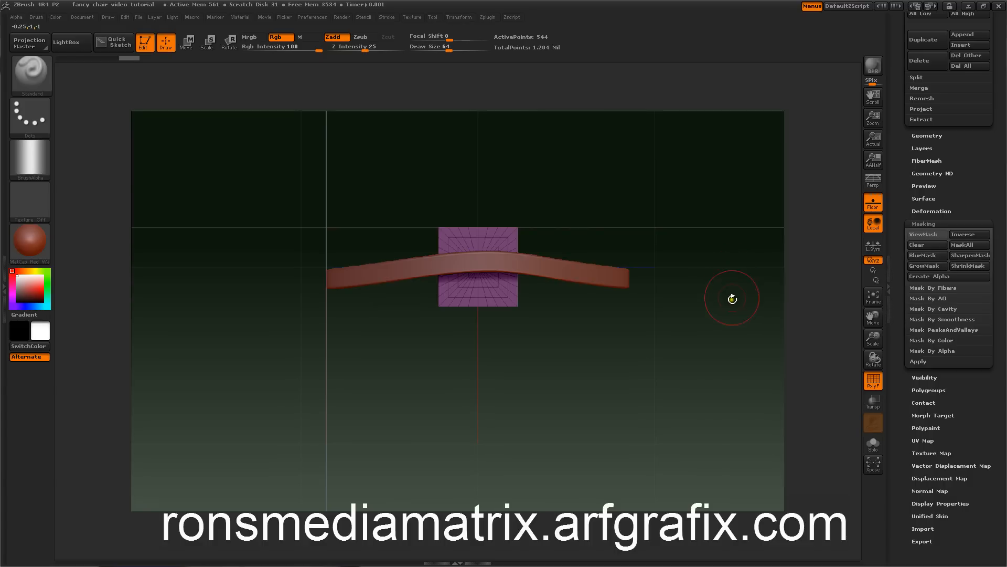
{"action": "mouse_move", "coordinate": [731, 270]}
{"action": "left_mouse_down"}
{"action": "mouse_move", "coordinate": [724, 279]}
{"action": "mouse_move", "coordinate": [737, 274]}
{"action": "mouse_move", "coordinate": [733, 263]}
{"action": "left_mouse_up"}
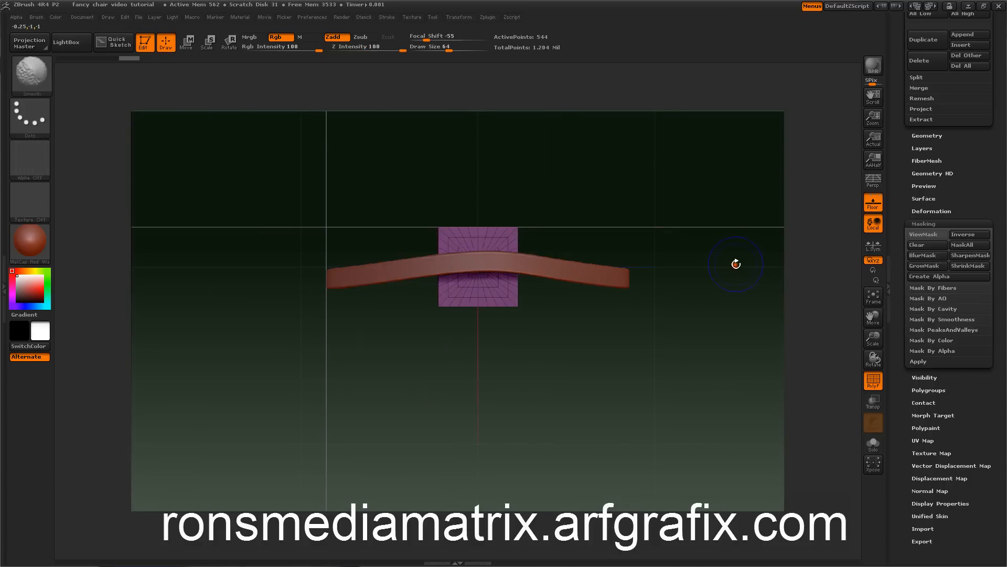
{"action": "left_click", "coordinate": [919, 211]}
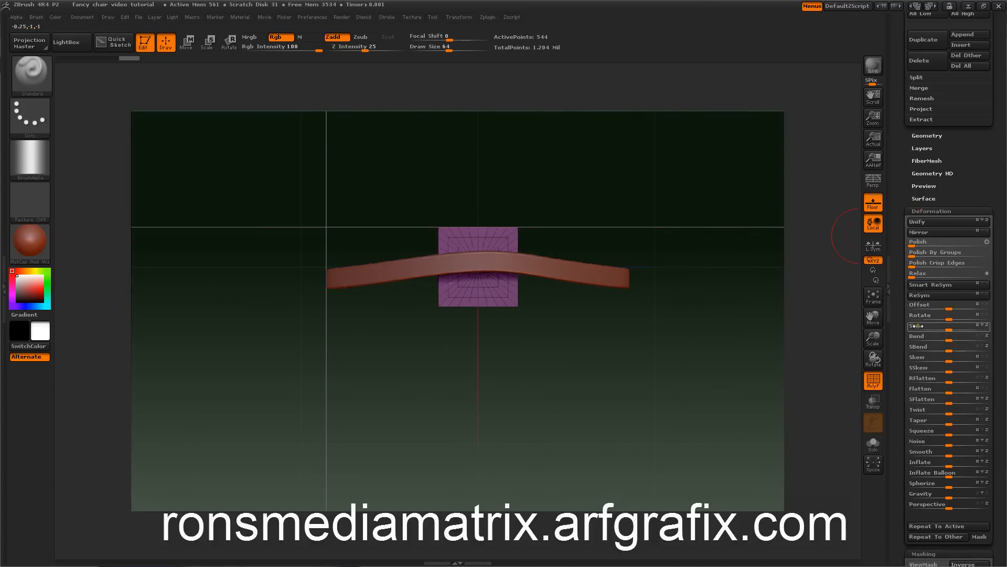
{"action": "left_click_drag", "start_coordinate": [952, 309], "coordinate": [924, 305]}
{"action": "left_click_drag", "start_coordinate": [725, 274], "coordinate": [731, 218]}
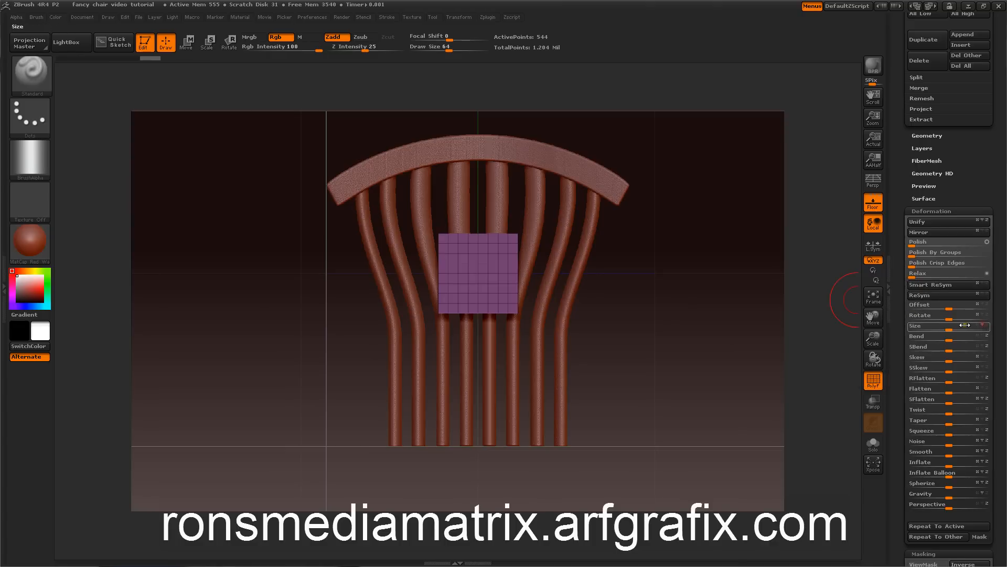
{"action": "left_click_drag", "start_coordinate": [962, 329], "coordinate": [932, 327]}
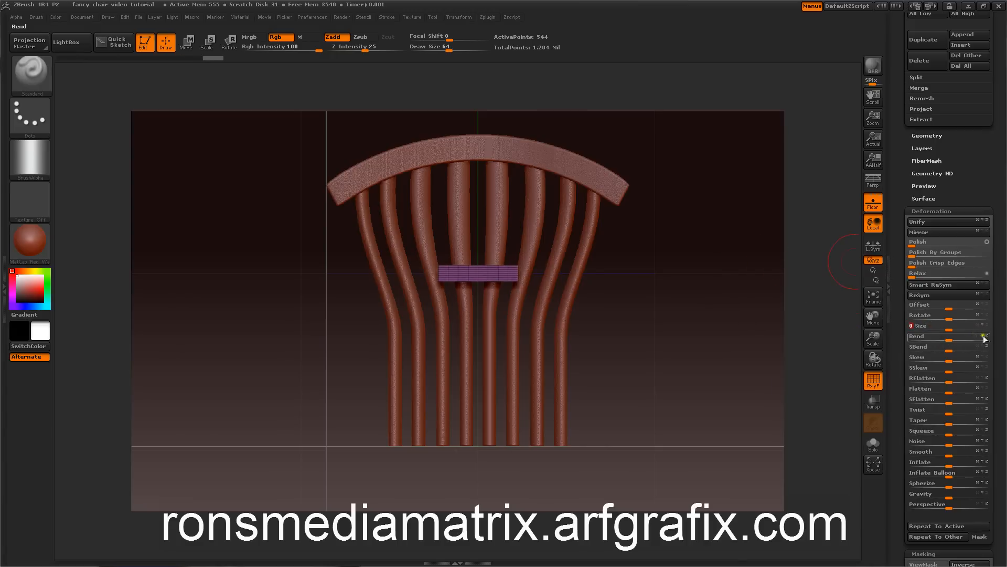
{"action": "left_click_drag", "start_coordinate": [777, 275], "coordinate": [776, 297]}
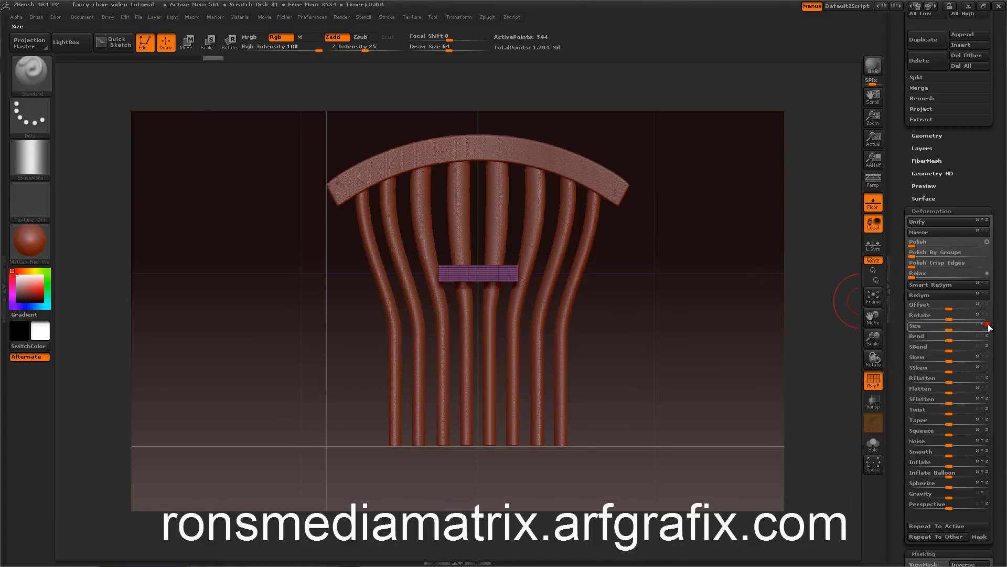
Step: Widen the slab along the X axis with the Size deformation to about three times its width
{"action": "mouse_move", "coordinate": [978, 325]}
{"action": "left_mouse_down"}
{"action": "mouse_move", "coordinate": [997, 327]}
{"action": "mouse_move", "coordinate": [971, 325]}
{"action": "left_mouse_up"}
{"action": "left_click_drag", "start_coordinate": [813, 272], "coordinate": [796, 253]}
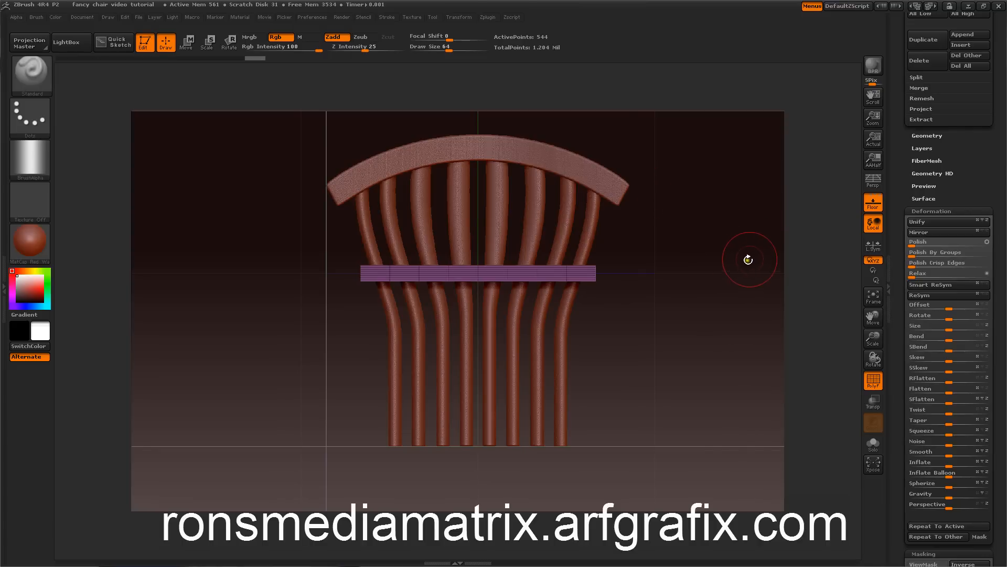
{"action": "mouse_move", "coordinate": [774, 229]}
{"action": "left_mouse_down", "text": "shift"}
{"action": "mouse_move", "coordinate": [776, 268]}
{"action": "mouse_move", "coordinate": [764, 241]}
{"action": "left_mouse_up", "text": "shift"}
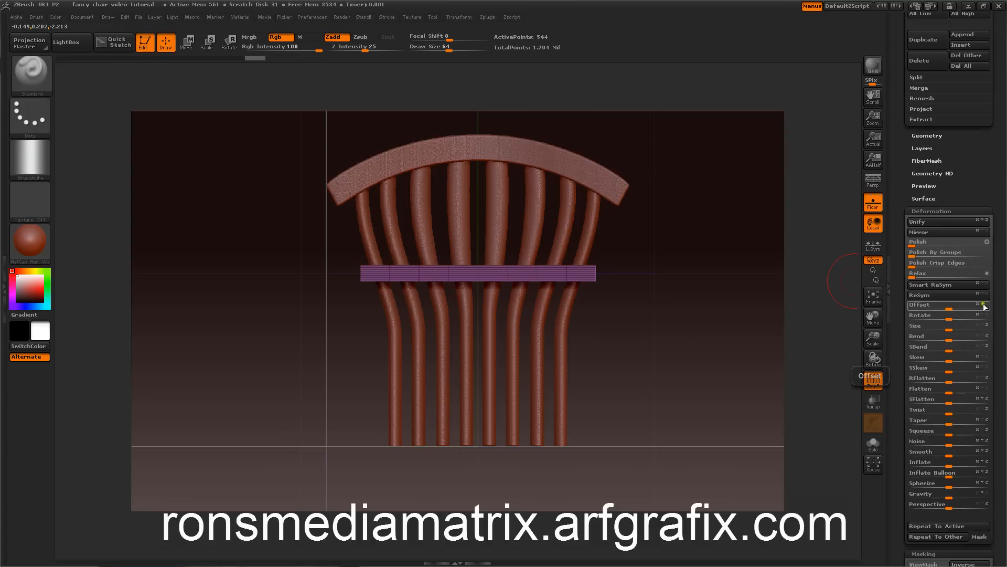
Step: Offset the slab downward along the Y axis to the lower ends of the ribs, with the chair back shown transparent
{"action": "mouse_move", "coordinate": [944, 304]}
{"action": "left_mouse_down"}
{"action": "mouse_move", "coordinate": [966, 304]}
{"action": "mouse_move", "coordinate": [939, 315]}
{"action": "left_mouse_up"}
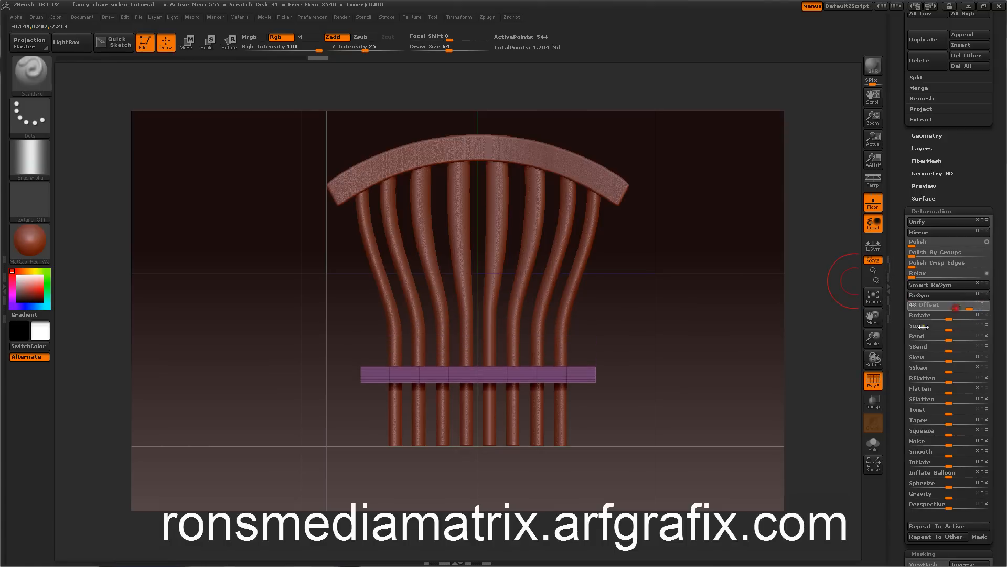
{"action": "left_click", "coordinate": [873, 401]}
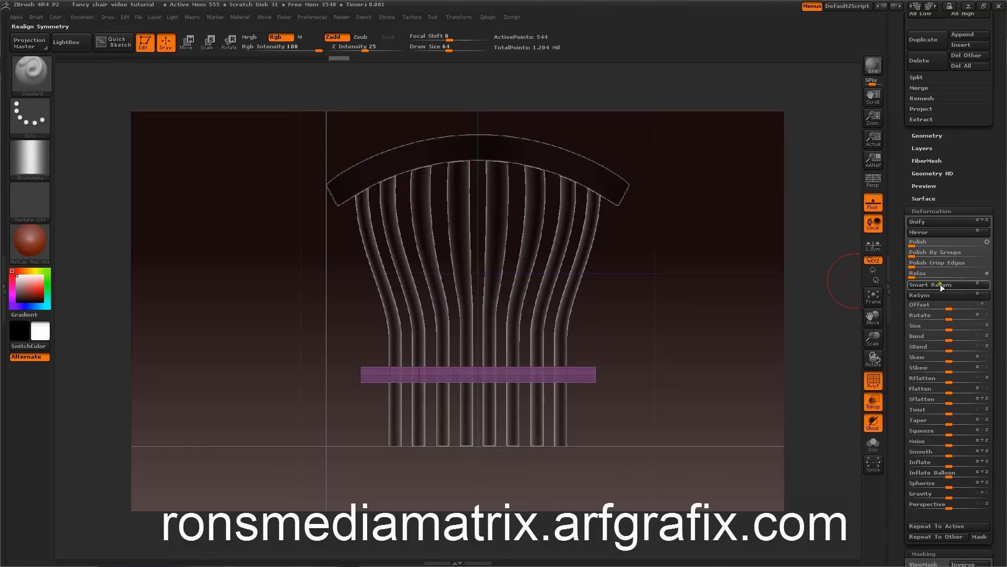
{"action": "left_click_drag", "start_coordinate": [949, 304], "coordinate": [983, 305]}
Step: Deepen the slab along the Z axis into a seat and shift it forward so the chair back stands at its rear edge
{"action": "left_click_drag", "start_coordinate": [827, 274], "coordinate": [869, 301]}
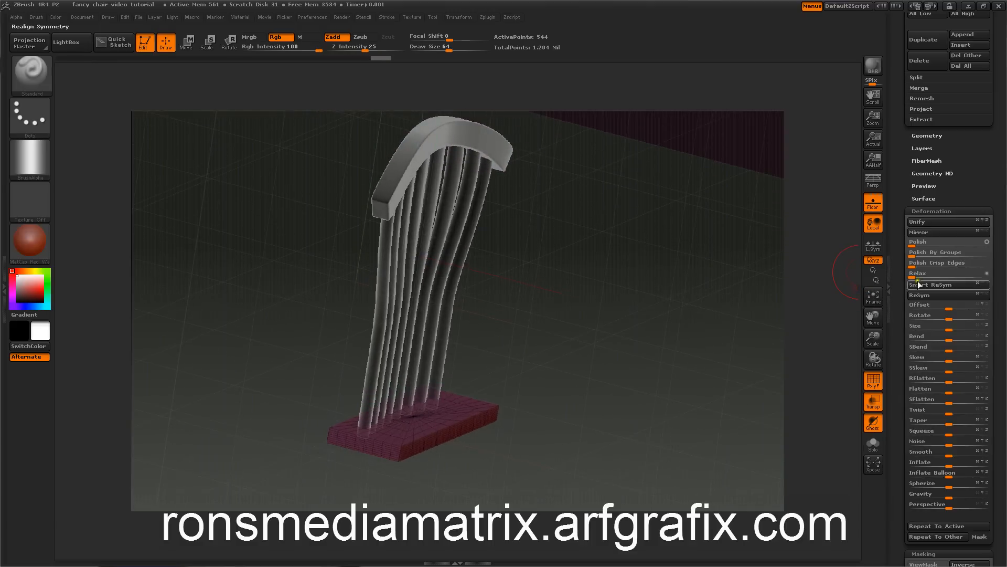
{"action": "left_click", "coordinate": [873, 380]}
{"action": "left_click_drag", "start_coordinate": [801, 312], "coordinate": [837, 294]}
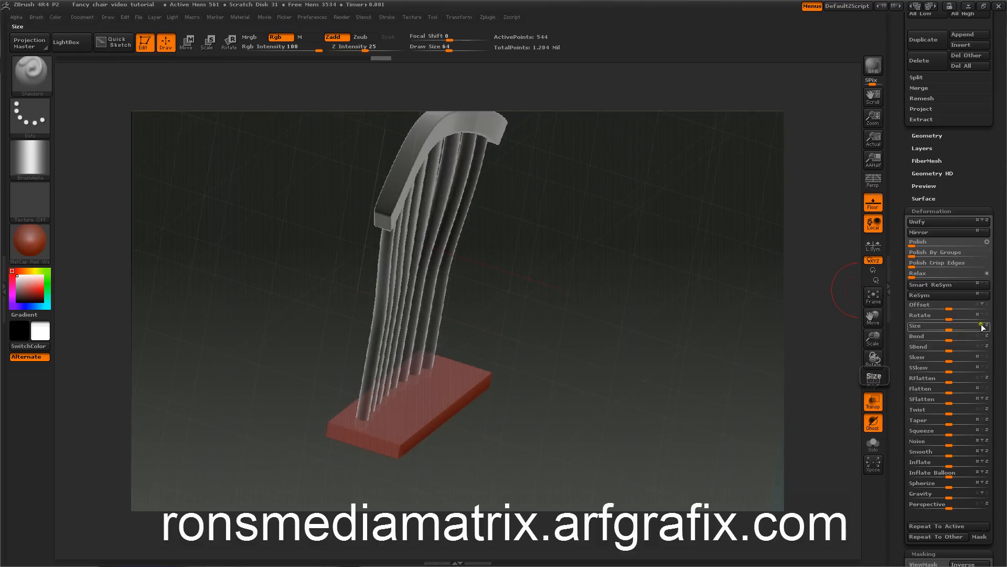
{"action": "left_click_drag", "start_coordinate": [954, 325], "coordinate": [975, 328]}
{"action": "left_click_drag", "start_coordinate": [840, 286], "coordinate": [779, 300]}
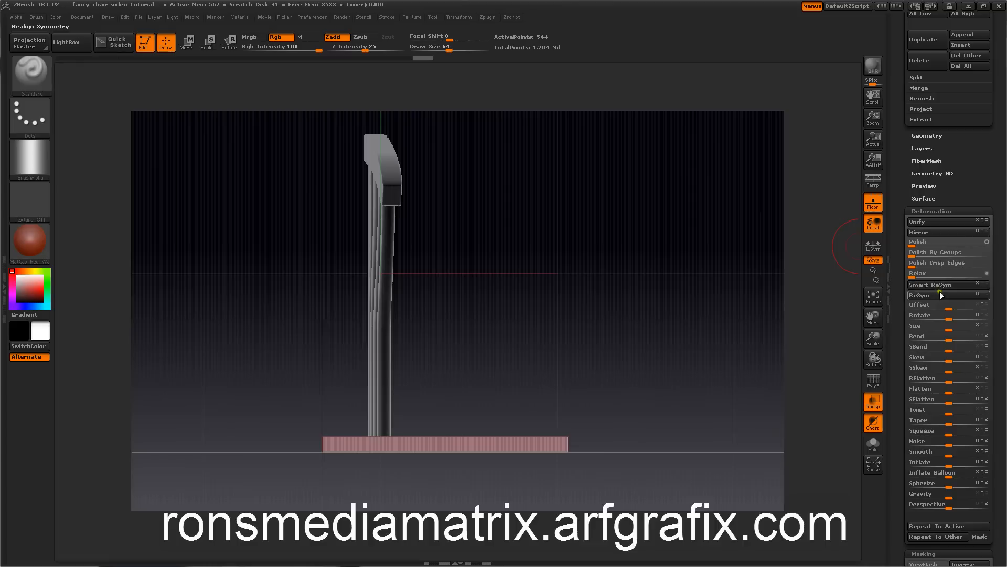
{"action": "left_click_drag", "start_coordinate": [983, 307], "coordinate": [911, 300]}
{"action": "left_click_drag", "start_coordinate": [834, 278], "coordinate": [834, 378]}
{"action": "left_click_drag", "start_coordinate": [814, 326], "coordinate": [755, 273]}
{"action": "left_click", "coordinate": [873, 385]}
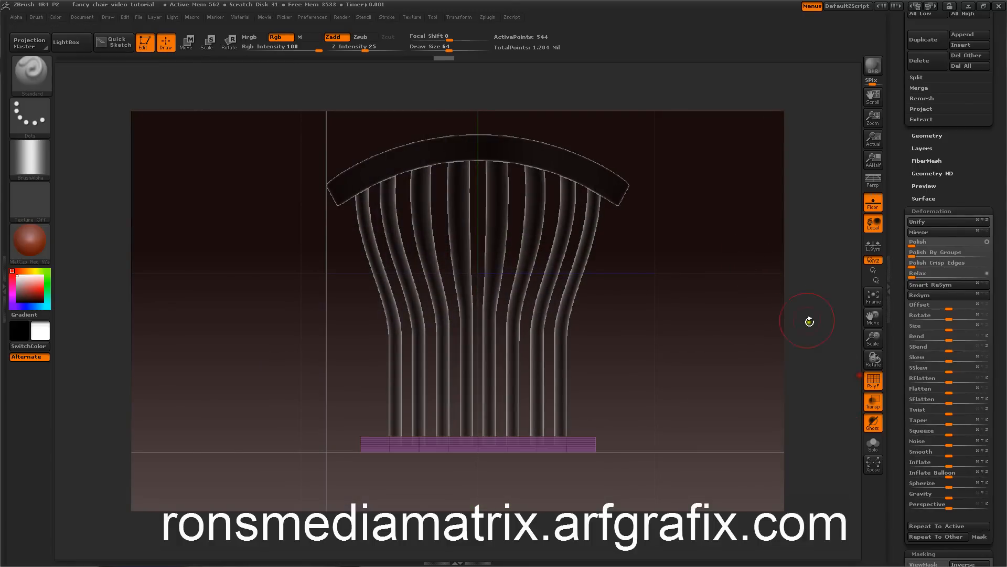
Step: Subdivide the seat slab three times with smoothing to round its edges, and delete its lower subdivision levels
{"action": "mouse_move", "coordinate": [782, 312]}
{"action": "left_mouse_down"}
{"action": "mouse_move", "coordinate": [784, 332]}
{"action": "mouse_move", "coordinate": [751, 344]}
{"action": "mouse_move", "coordinate": [753, 292]}
{"action": "mouse_move", "coordinate": [740, 285]}
{"action": "mouse_move", "coordinate": [737, 347]}
{"action": "mouse_move", "coordinate": [726, 330]}
{"action": "mouse_move", "coordinate": [743, 253]}
{"action": "mouse_move", "coordinate": [695, 270]}
{"action": "mouse_move", "coordinate": [713, 268]}
{"action": "left_mouse_up"}
{"action": "left_click_drag", "start_coordinate": [915, 197], "coordinate": [903, 224]}
{"action": "left_click", "coordinate": [915, 198]}
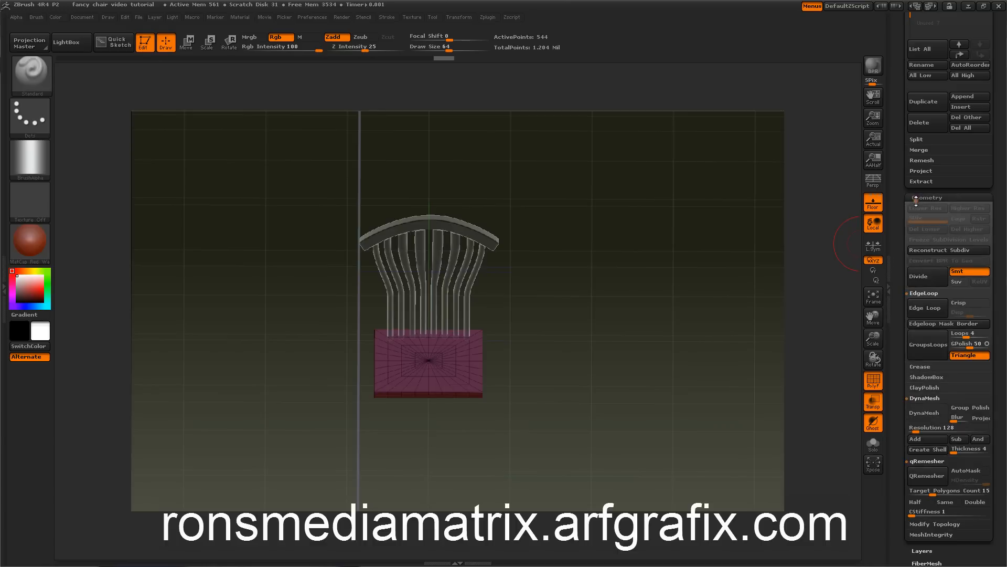
{"action": "left_click", "coordinate": [922, 283]}
{"action": "left_click", "coordinate": [924, 283]}
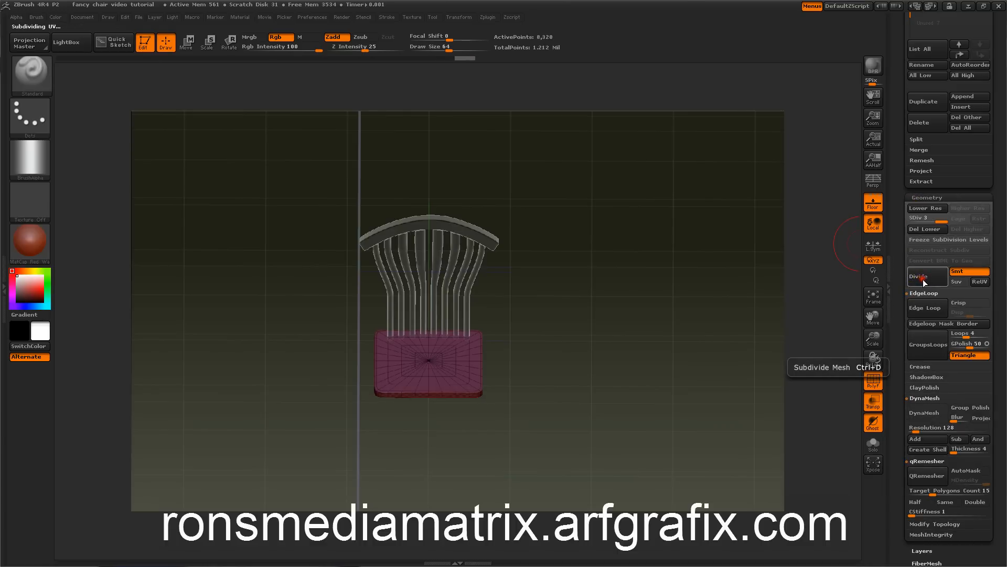
{"action": "left_click", "coordinate": [925, 229]}
{"action": "mouse_move", "coordinate": [690, 261]}
{"action": "left_mouse_down"}
{"action": "mouse_move", "coordinate": [692, 283]}
{"action": "mouse_move", "coordinate": [689, 262]}
{"action": "left_mouse_up"}
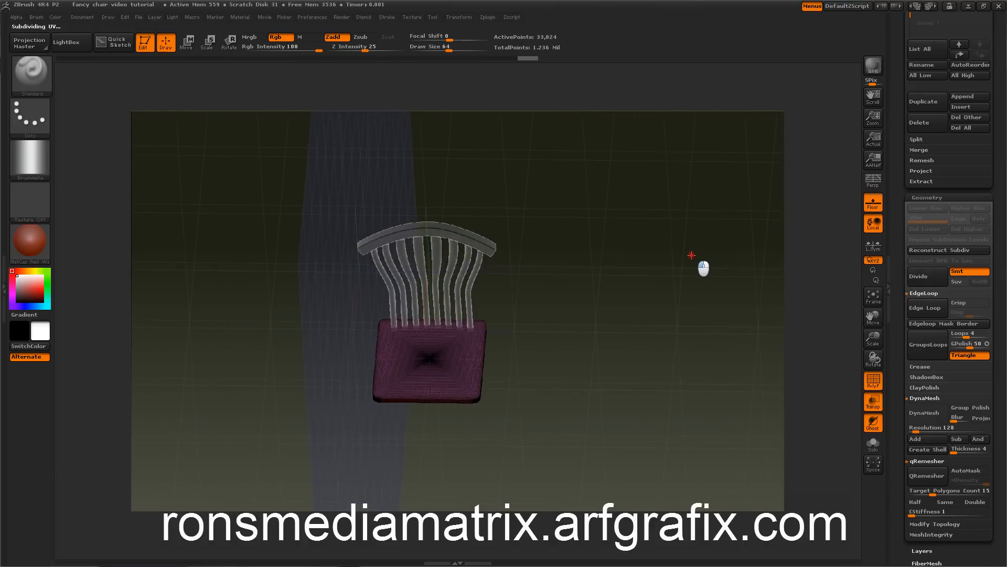
{"action": "mouse_move", "coordinate": [692, 245]}
{"action": "left_mouse_down"}
{"action": "mouse_move", "coordinate": [692, 263]}
{"action": "mouse_move", "coordinate": [666, 258]}
{"action": "mouse_move", "coordinate": [692, 263]}
{"action": "mouse_move", "coordinate": [685, 270]}
{"action": "mouse_move", "coordinate": [691, 261]}
{"action": "left_mouse_up"}
{"action": "mouse_move", "coordinate": [689, 265]}
{"action": "left_mouse_down"}
{"action": "mouse_move", "coordinate": [682, 247]}
{"action": "mouse_move", "coordinate": [664, 259]}
{"action": "mouse_move", "coordinate": [686, 268]}
{"action": "mouse_move", "coordinate": [687, 259]}
{"action": "mouse_move", "coordinate": [719, 292]}
{"action": "mouse_move", "coordinate": [717, 272]}
{"action": "mouse_move", "coordinate": [717, 301]}
{"action": "mouse_move", "coordinate": [729, 308]}
{"action": "mouse_move", "coordinate": [720, 258]}
{"action": "mouse_move", "coordinate": [839, 358]}
{"action": "left_mouse_up"}
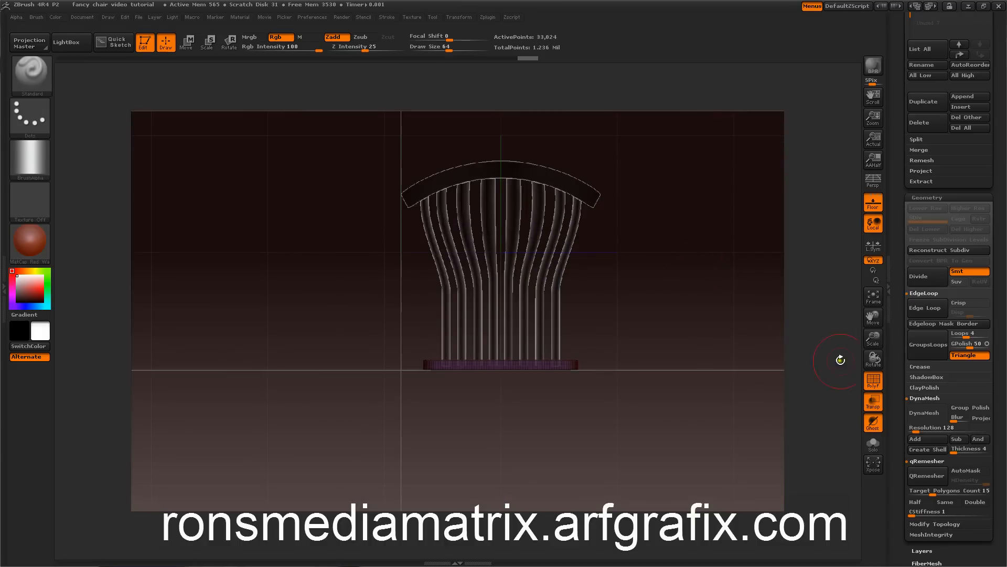
{"action": "mouse_move", "coordinate": [702, 317]}
{"action": "left_mouse_down", "text": "alt"}
{"action": "mouse_move", "coordinate": [698, 342]}
{"action": "mouse_move", "coordinate": [704, 301]}
{"action": "left_mouse_up", "text": "alt"}
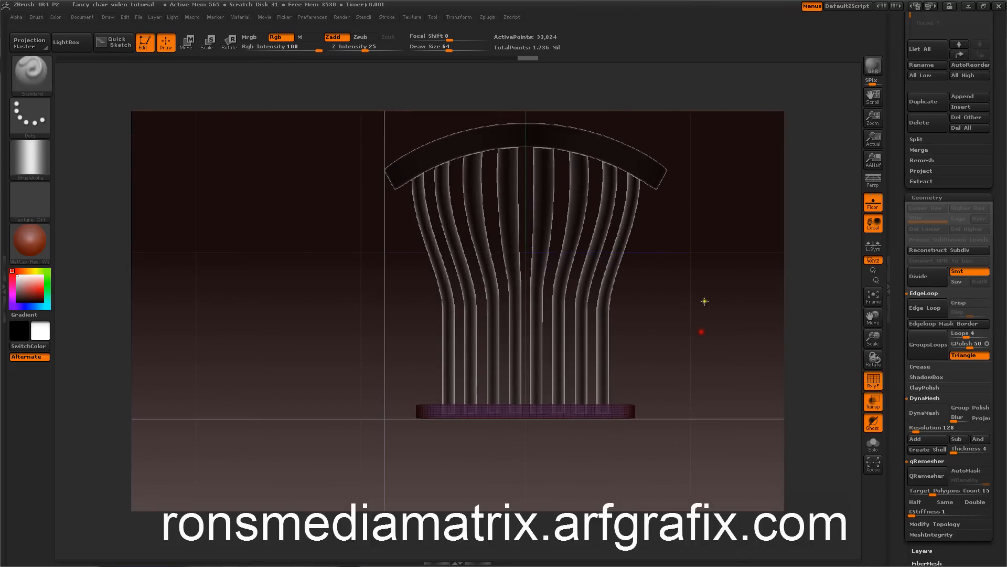
Step: Hide the floor grid and turn off the transparent display of the chair back
{"action": "left_click", "coordinate": [873, 205]}
{"action": "mouse_move", "coordinate": [747, 274]}
{"action": "left_mouse_down"}
{"action": "mouse_move", "coordinate": [755, 293]}
{"action": "mouse_move", "coordinate": [746, 273]}
{"action": "left_mouse_up"}
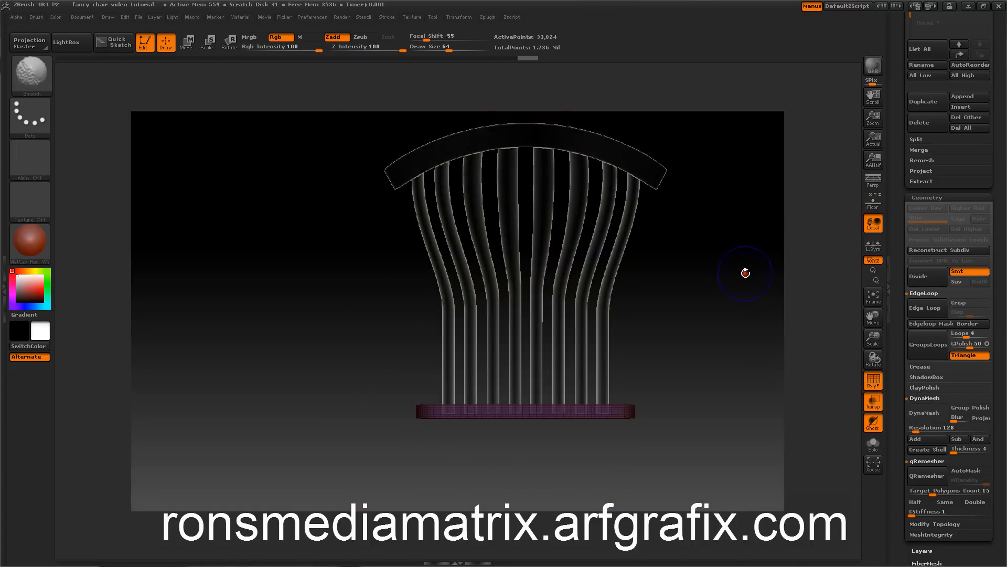
{"action": "left_click", "coordinate": [871, 404]}
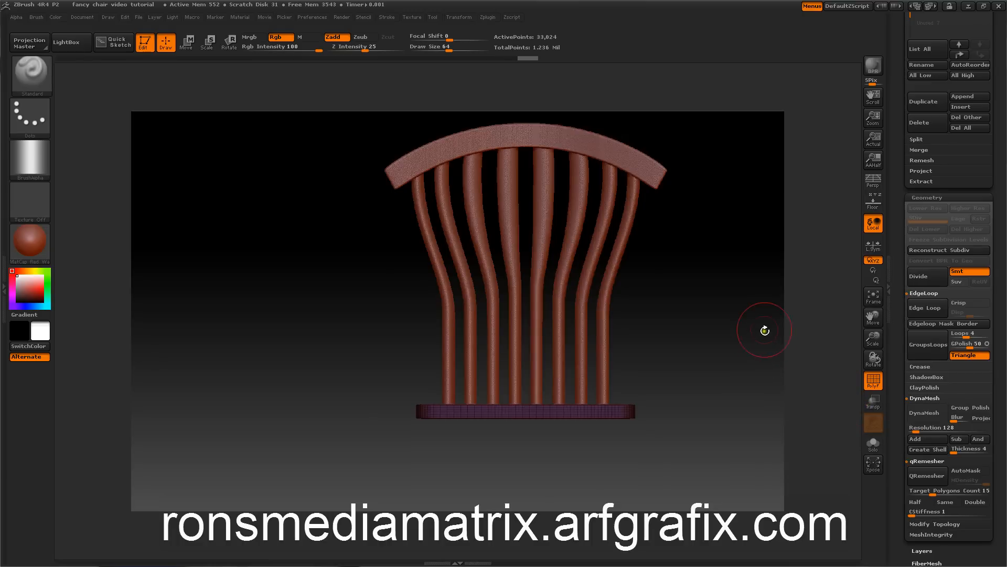
{"action": "left_click_drag", "start_coordinate": [761, 334], "coordinate": [716, 268], "text": "alt"}
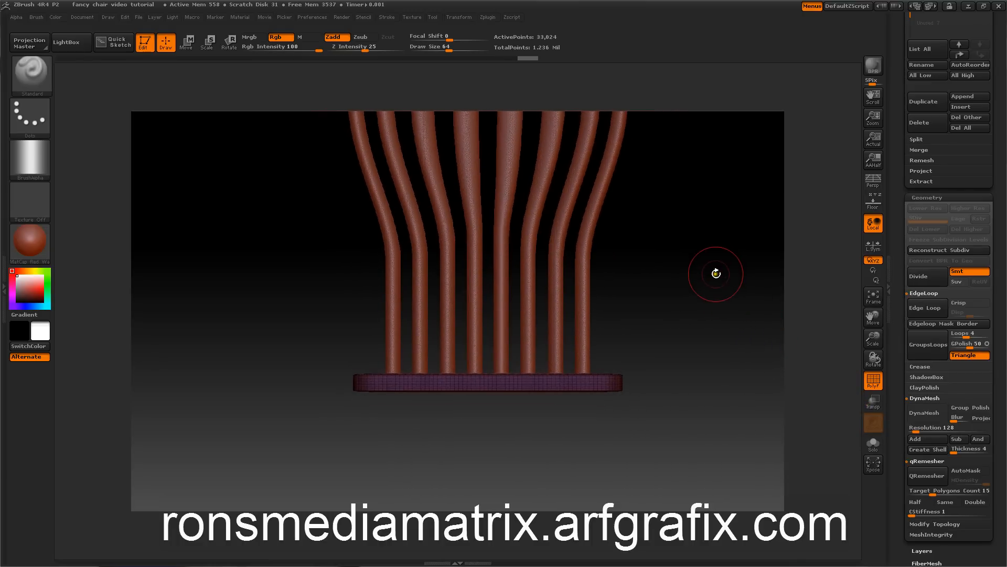
Step: Isolate the top face of the seat slab by hiding the rest of its mesh
{"action": "key", "text": "ctrl+shift"}
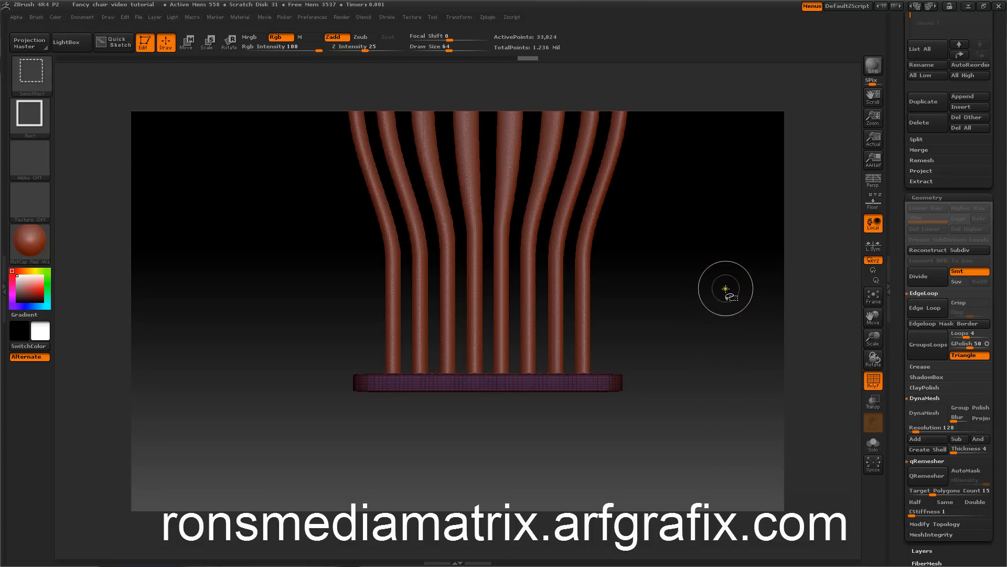
{"action": "left_click_drag", "start_coordinate": [311, 328], "coordinate": [671, 376], "text": "ctrl+shift"}
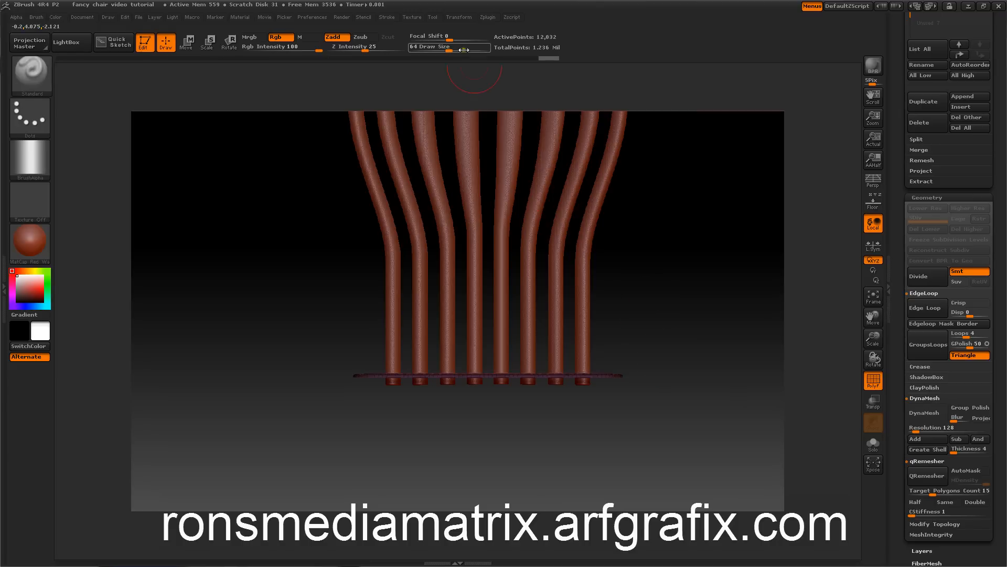
{"action": "left_click", "coordinate": [461, 16]}
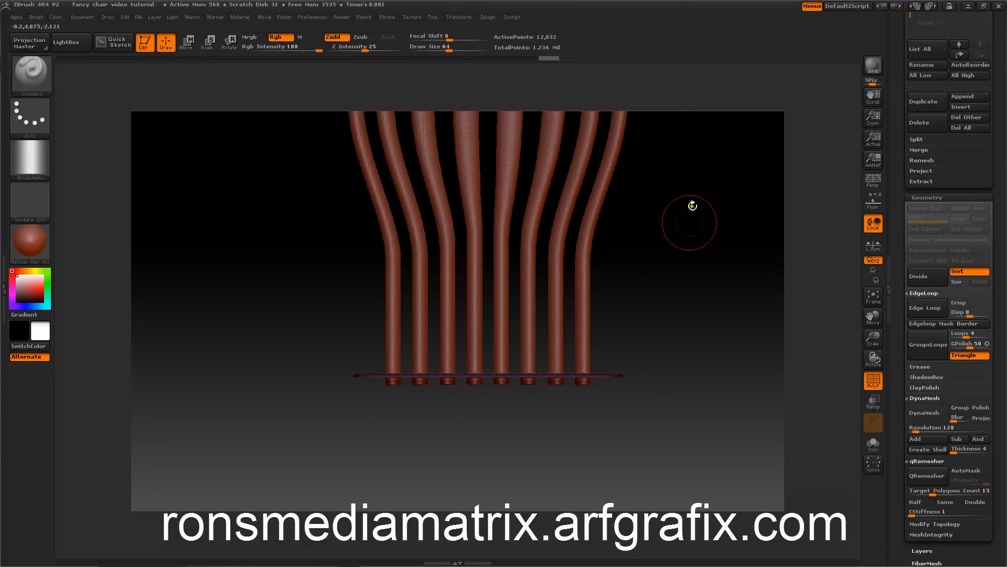
{"action": "left_click", "coordinate": [670, 263], "text": "ctrl+shift"}
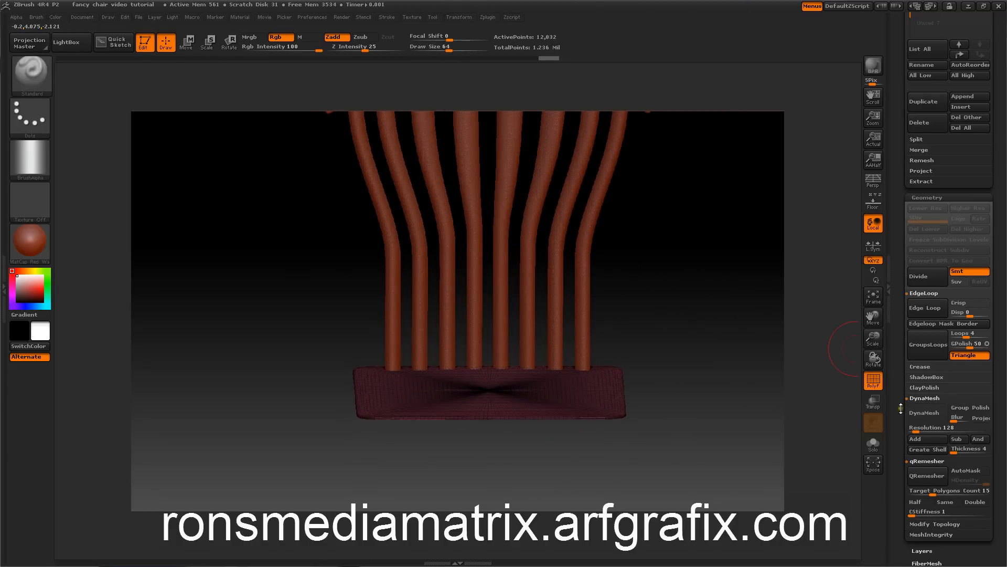
Step: Assign the isolated top face of the seat to its own polygroup
{"action": "scroll", "coordinate": [900, 404], "scroll_direction": "down", "scroll_amount": 10}
{"action": "scroll", "coordinate": [900, 363], "scroll_direction": "down", "scroll_amount": 10}
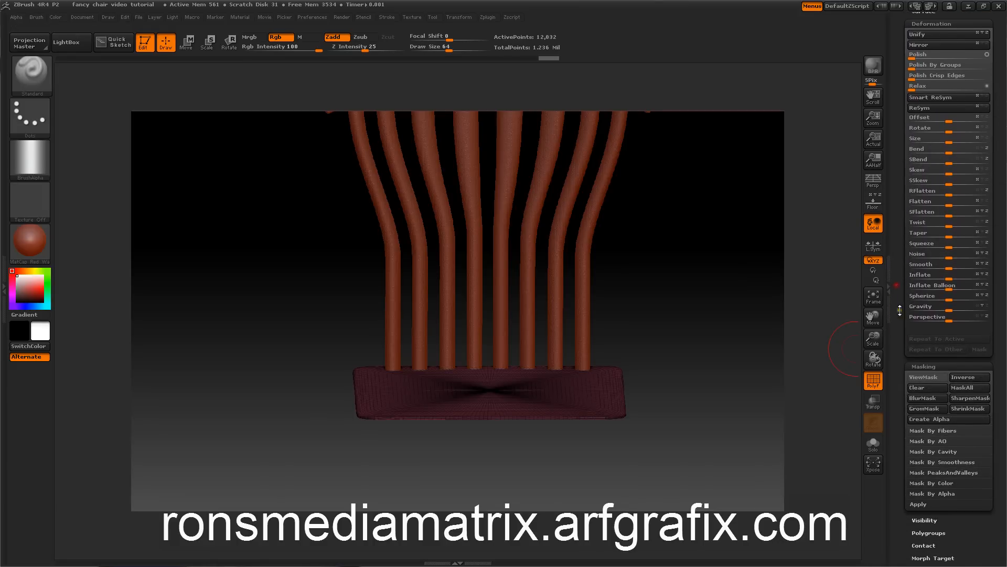
{"action": "scroll", "coordinate": [902, 336], "scroll_direction": "down", "scroll_amount": 5}
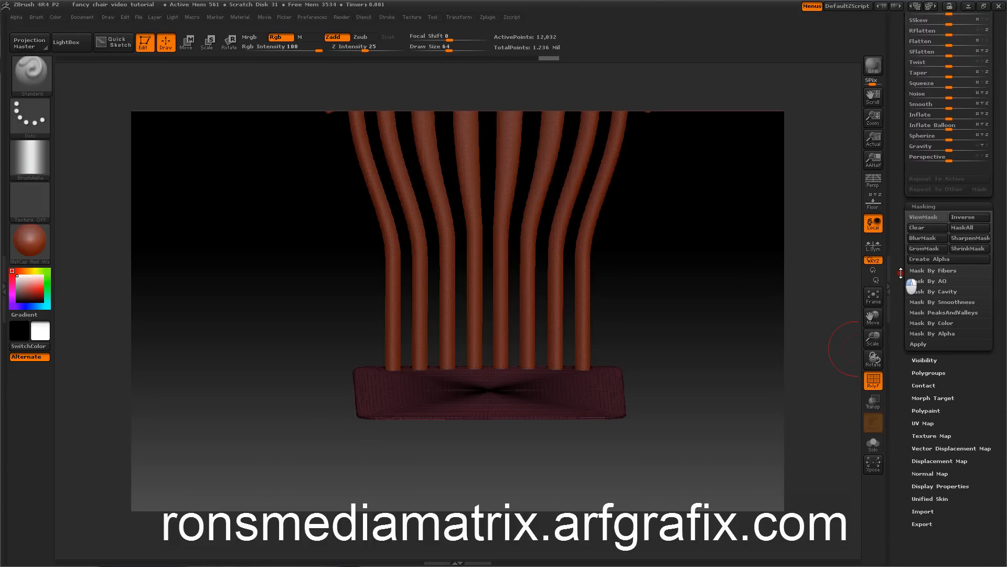
{"action": "left_click", "coordinate": [920, 380]}
{"action": "left_click", "coordinate": [919, 443]}
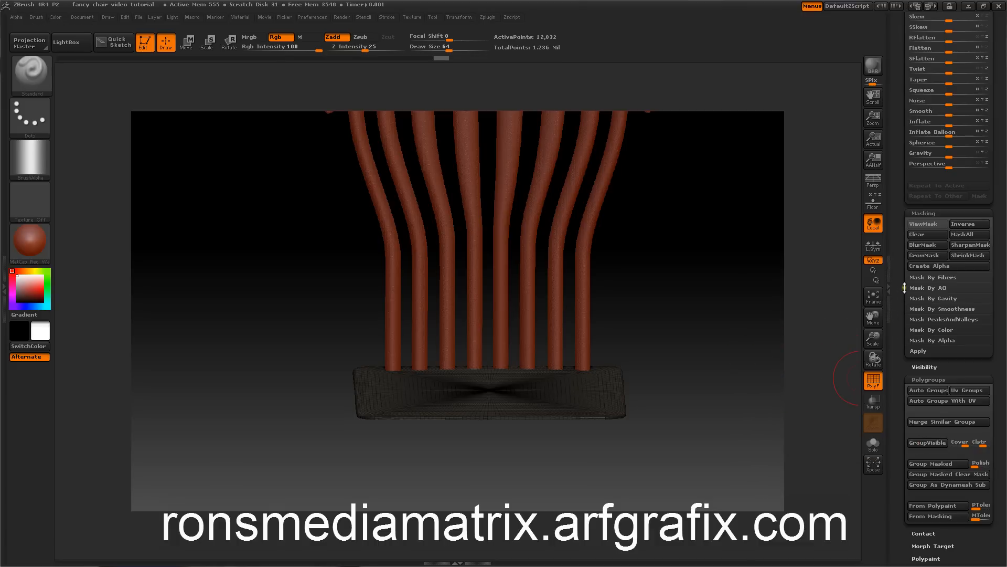
Step: Crease the border of the isolated seat face and show the whole seat again
{"action": "left_click_drag", "start_coordinate": [905, 289], "coordinate": [897, 376]}
{"action": "left_click_drag", "start_coordinate": [911, 273], "coordinate": [906, 311]}
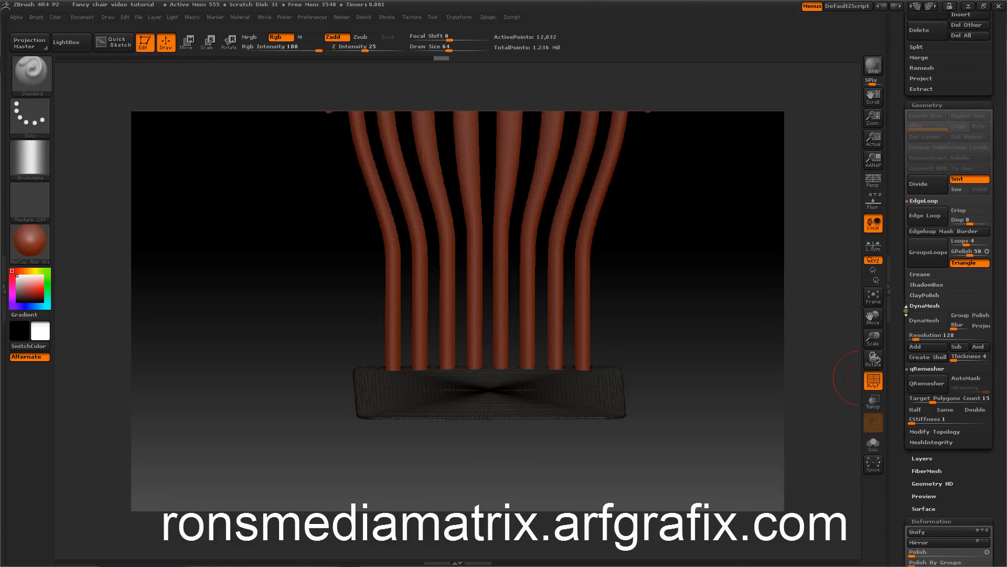
{"action": "left_click", "coordinate": [917, 274]}
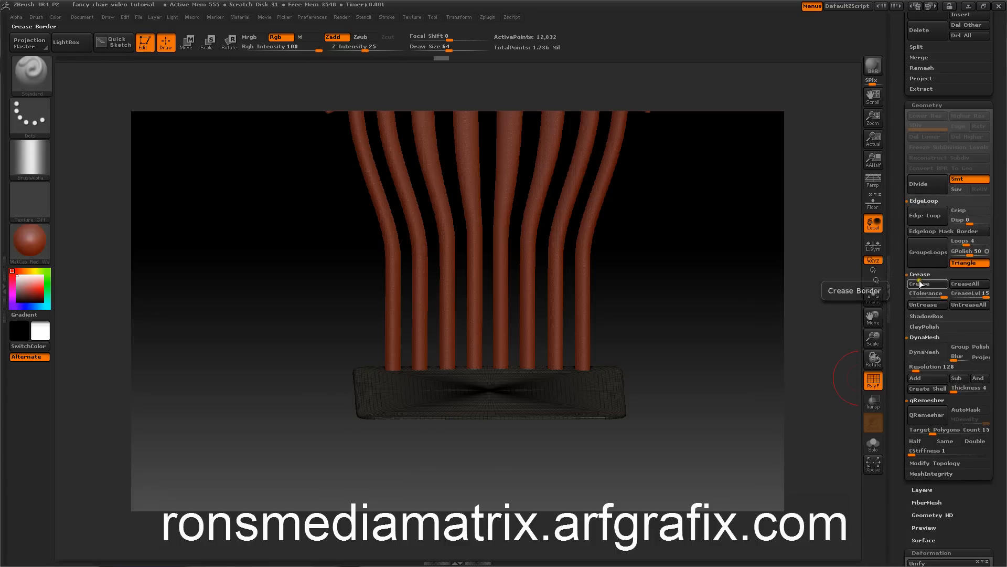
{"action": "left_click", "coordinate": [920, 283]}
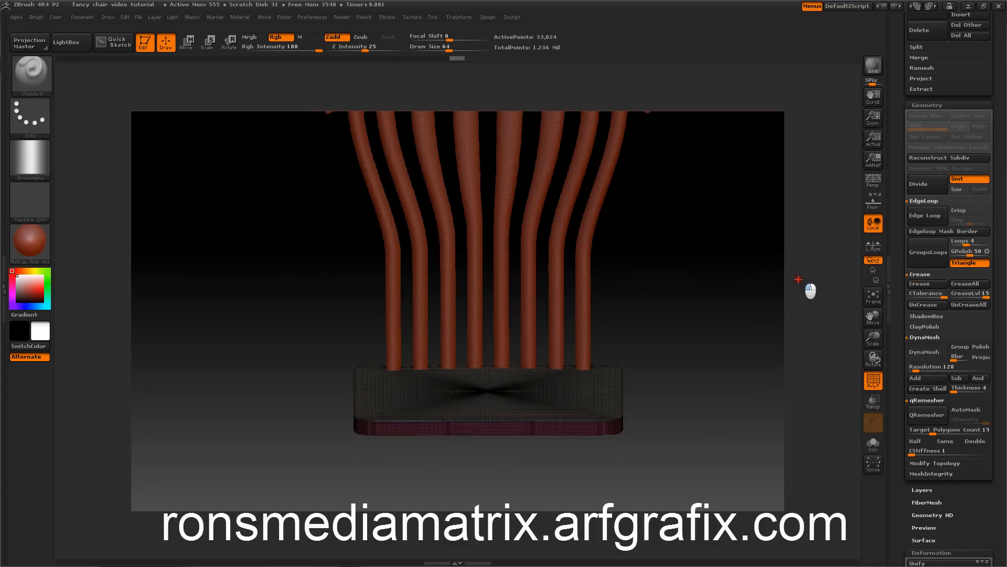
{"action": "left_click_drag", "start_coordinate": [808, 333], "coordinate": [790, 341]}
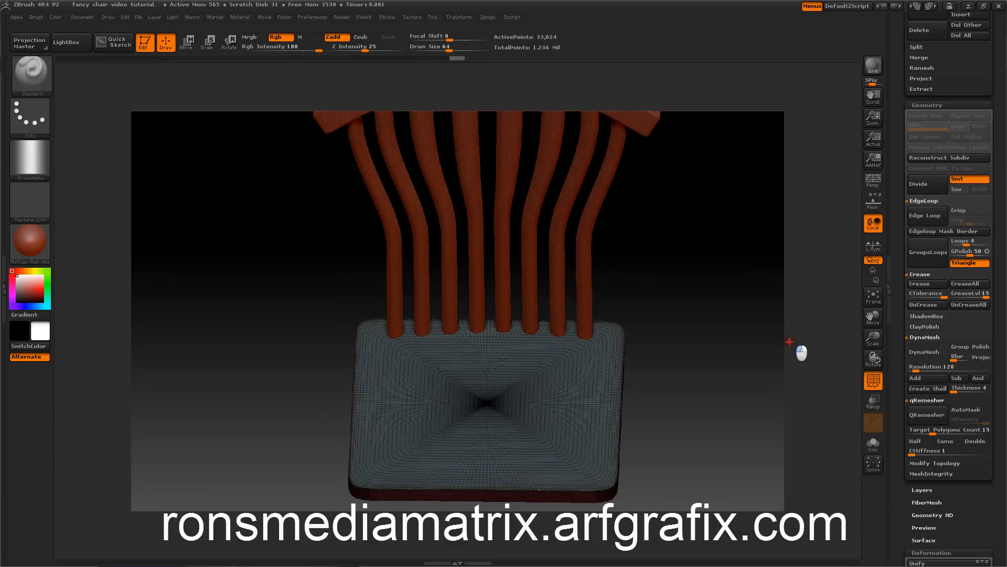
{"action": "left_click", "coordinate": [210, 42]}
{"action": "left_click", "coordinate": [486, 402]}
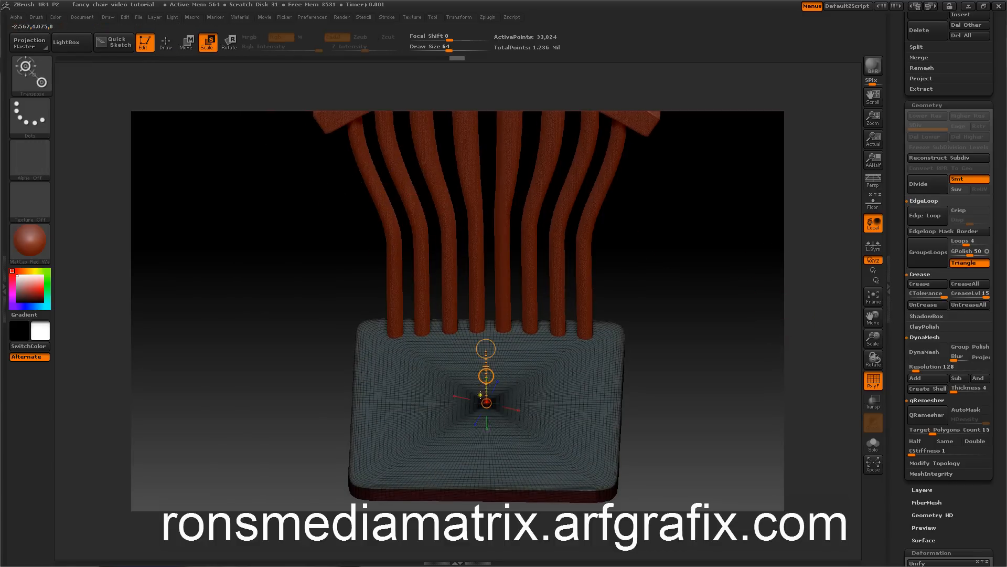
{"action": "left_click_drag", "start_coordinate": [289, 312], "coordinate": [289, 276]}
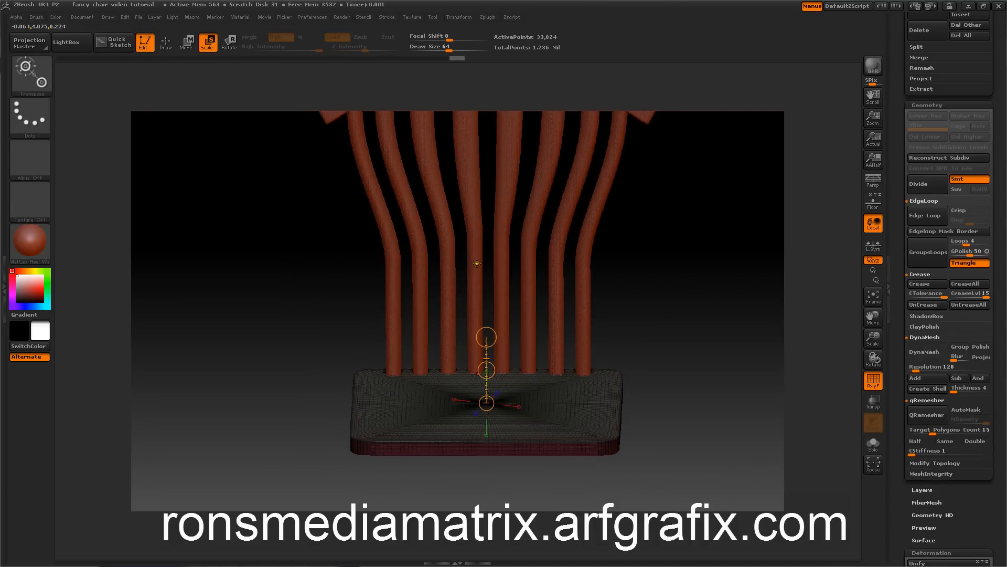
{"action": "left_click_drag", "start_coordinate": [486, 370], "coordinate": [491, 440]}
{"action": "key", "text": "ctrl+z"}
{"action": "left_click", "coordinate": [166, 46]}
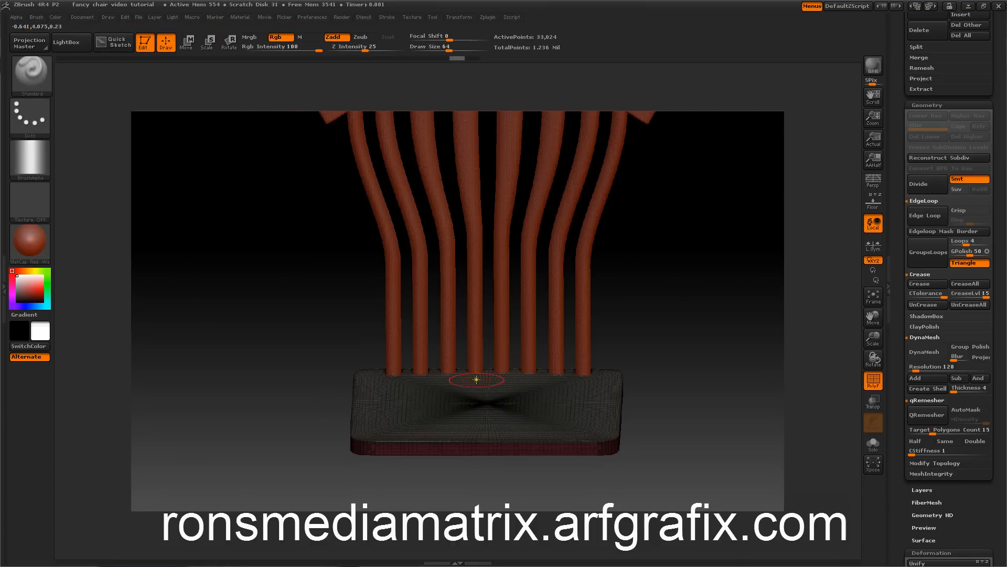
Step: Scale the isolated top face of the seat slightly inward to form an inset, and unhide the full slab
{"action": "key", "text": "ctrl+z"}
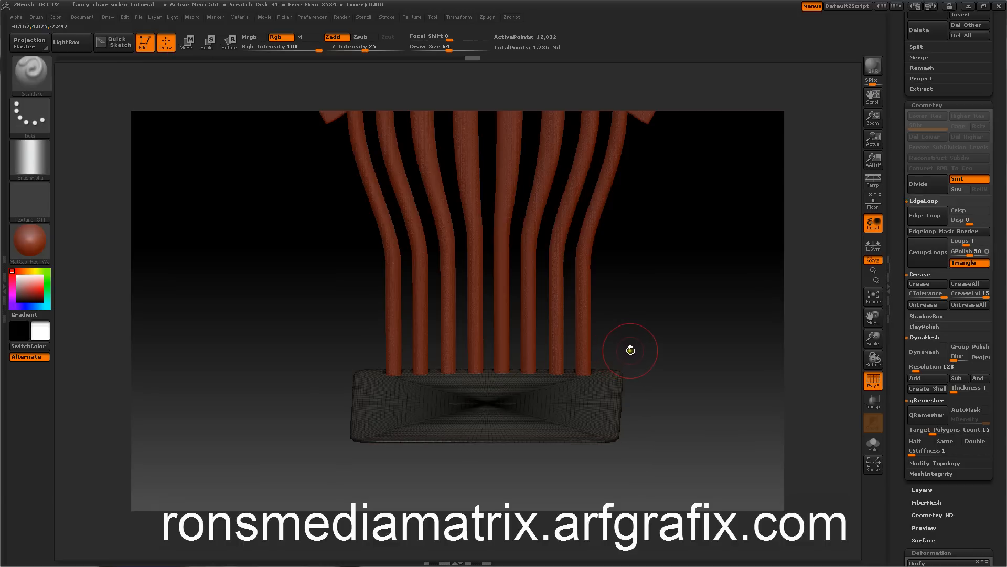
{"action": "key", "text": "ctrl"}
{"action": "left_click", "coordinate": [208, 45]}
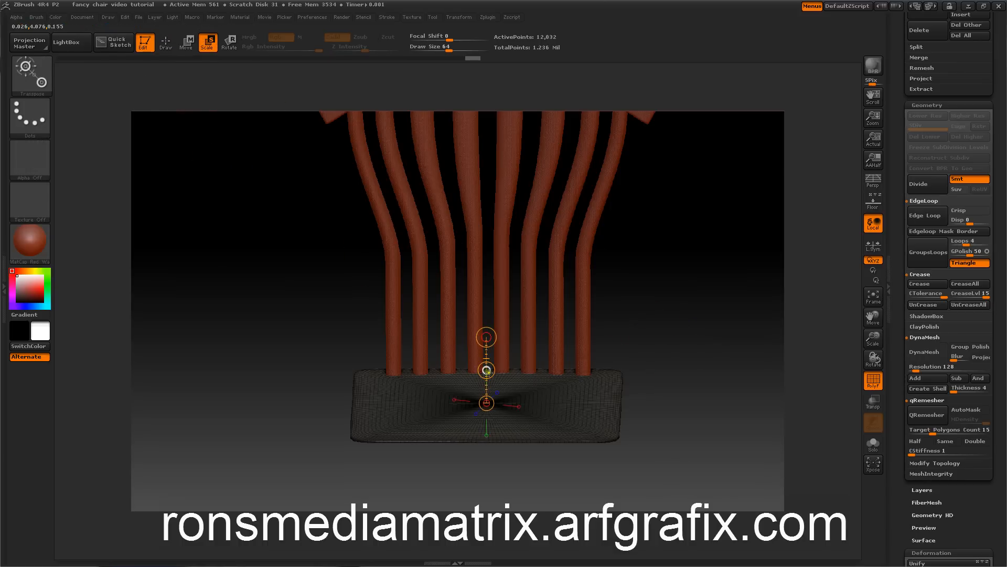
{"action": "mouse_move", "coordinate": [486, 370]}
{"action": "left_mouse_down"}
{"action": "mouse_move", "coordinate": [504, 389]}
{"action": "mouse_move", "coordinate": [497, 372]}
{"action": "left_mouse_up"}
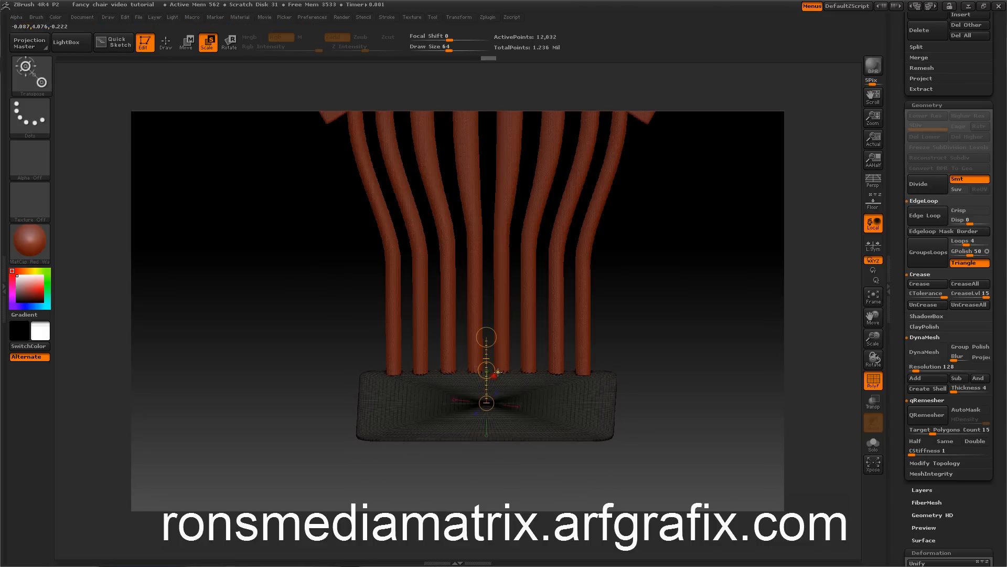
{"action": "left_click", "coordinate": [682, 351], "text": "ctrl+shift"}
{"action": "left_click_drag", "start_coordinate": [682, 351], "coordinate": [695, 329]}
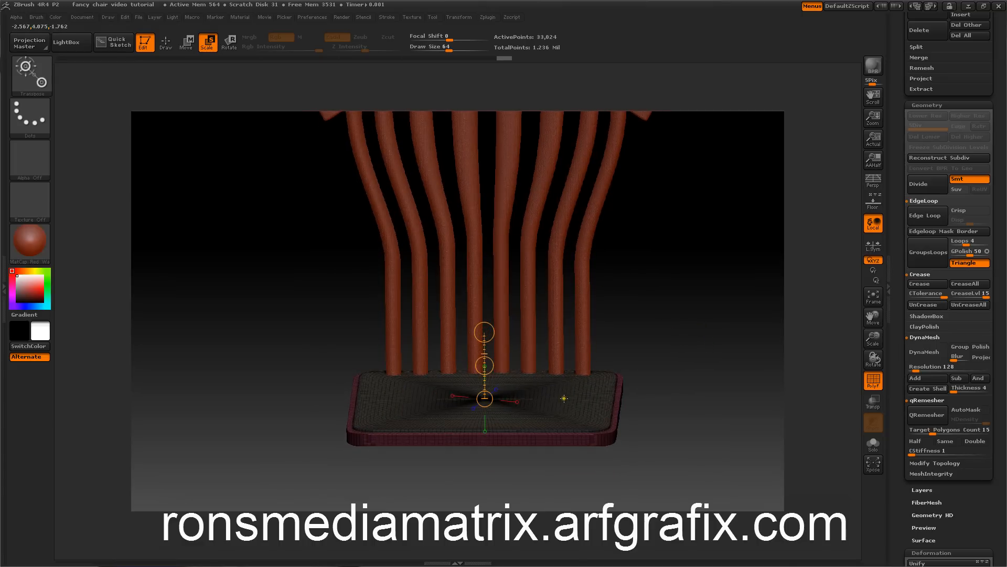
Step: Mask everything but the inset top face and move that face slightly down to recess it within the rim
{"action": "left_click_drag", "start_coordinate": [558, 395], "coordinate": [590, 398]}
{"action": "left_click", "coordinate": [483, 397]}
{"action": "left_click_drag", "start_coordinate": [354, 288], "coordinate": [340, 265]}
{"action": "left_click", "coordinate": [184, 48]}
{"action": "left_click_drag", "start_coordinate": [484, 363], "coordinate": [484, 330]}
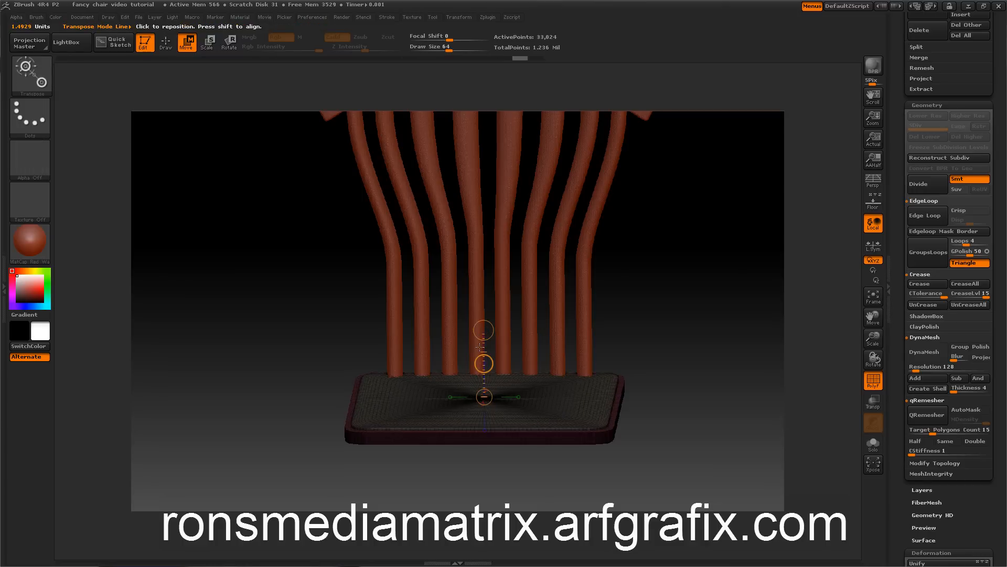
{"action": "left_click_drag", "start_coordinate": [474, 372], "coordinate": [483, 330]}
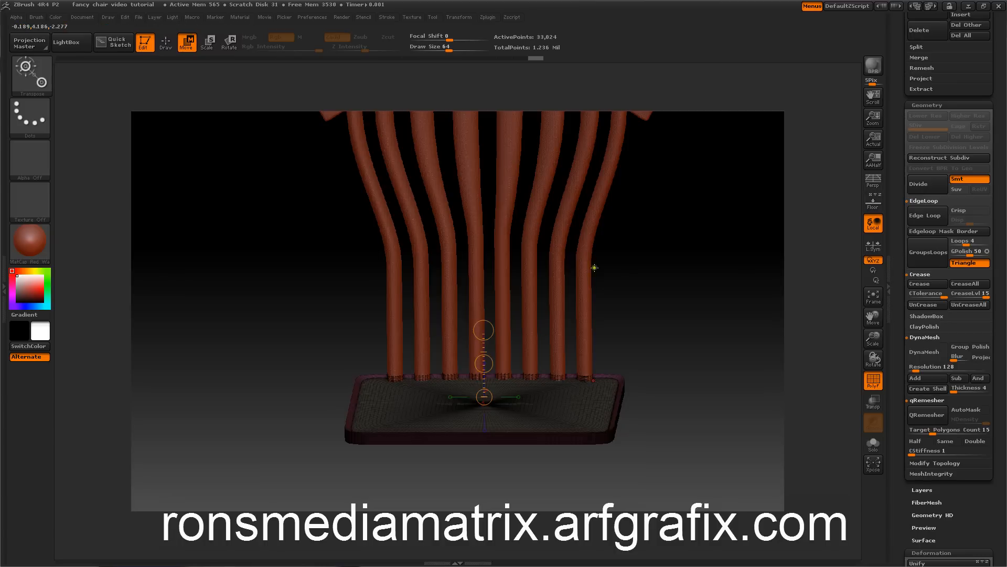
Step: Turn off the polyframe display and clear the mask from the seat
{"action": "left_click", "coordinate": [871, 382]}
{"action": "mouse_move", "coordinate": [720, 321]}
{"action": "left_mouse_down"}
{"action": "mouse_move", "coordinate": [724, 348]}
{"action": "mouse_move", "coordinate": [724, 330]}
{"action": "mouse_move", "coordinate": [715, 340]}
{"action": "mouse_move", "coordinate": [722, 329]}
{"action": "left_mouse_up"}
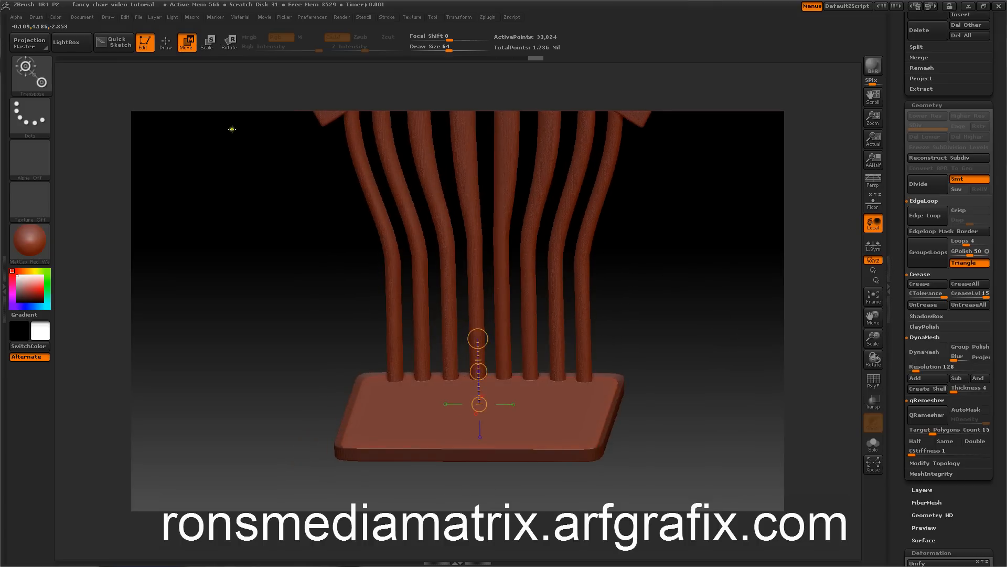
{"action": "left_click", "coordinate": [166, 42]}
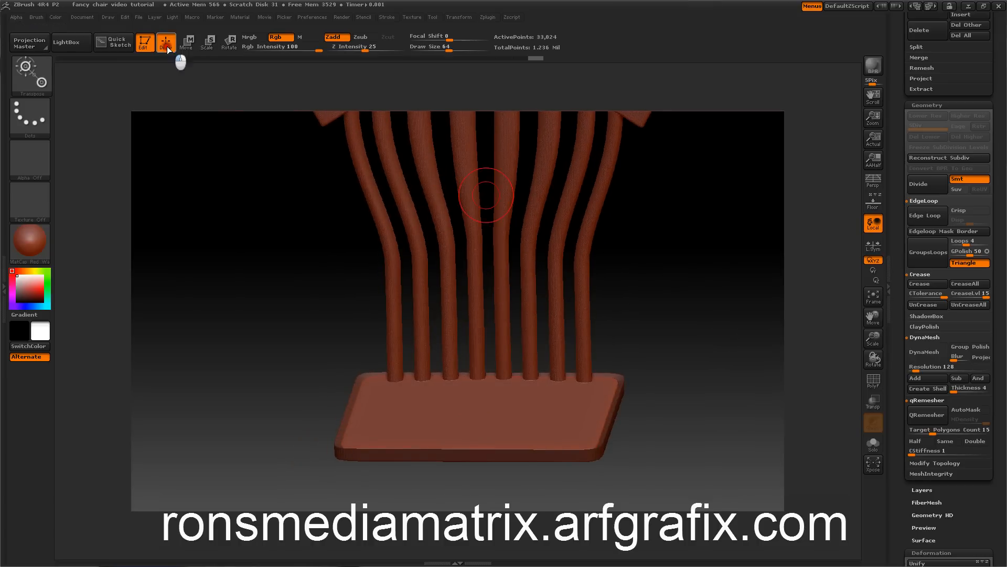
{"action": "mouse_move", "coordinate": [735, 261]}
{"action": "left_mouse_down"}
{"action": "mouse_move", "coordinate": [735, 287]}
{"action": "mouse_move", "coordinate": [731, 225]}
{"action": "left_mouse_up"}
{"action": "scroll", "coordinate": [908, 341], "scroll_direction": "down", "scroll_amount": 10}
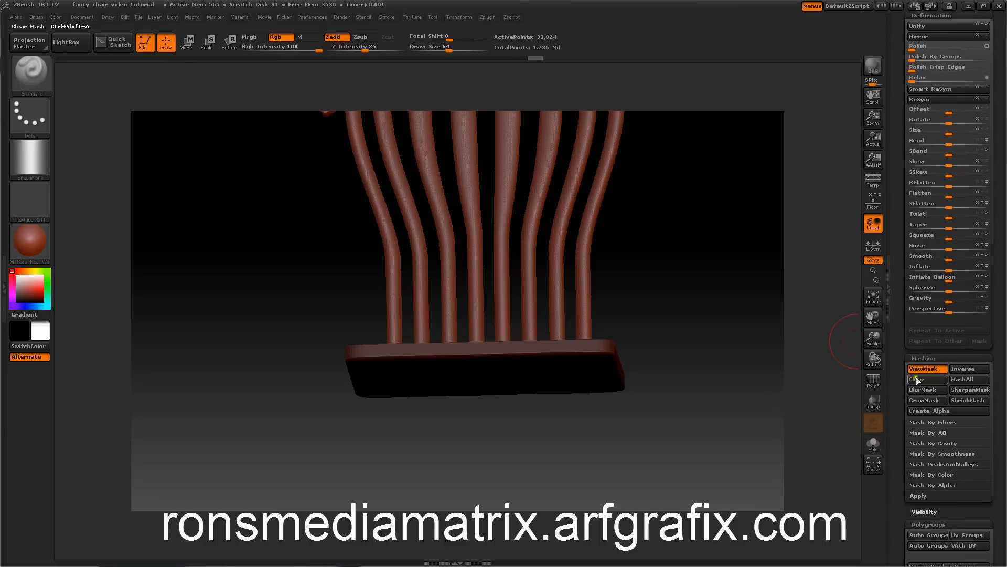
{"action": "left_click", "coordinate": [916, 376]}
Step: Show the chair back transparent in a top view and choose the Move Elastic brush at draw size 256
{"action": "left_click_drag", "start_coordinate": [769, 262], "coordinate": [767, 314]}
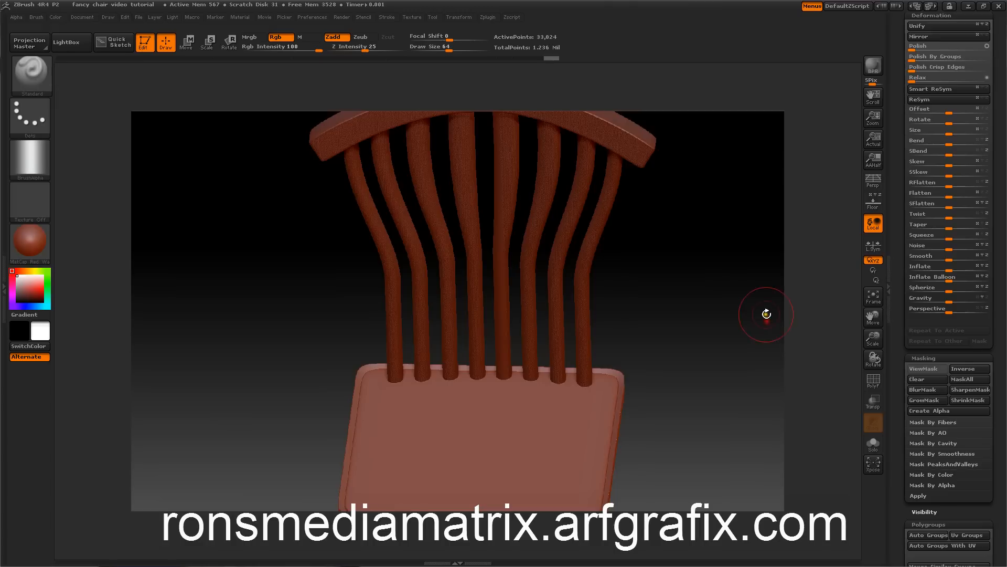
{"action": "left_click_drag", "start_coordinate": [774, 369], "coordinate": [767, 330]}
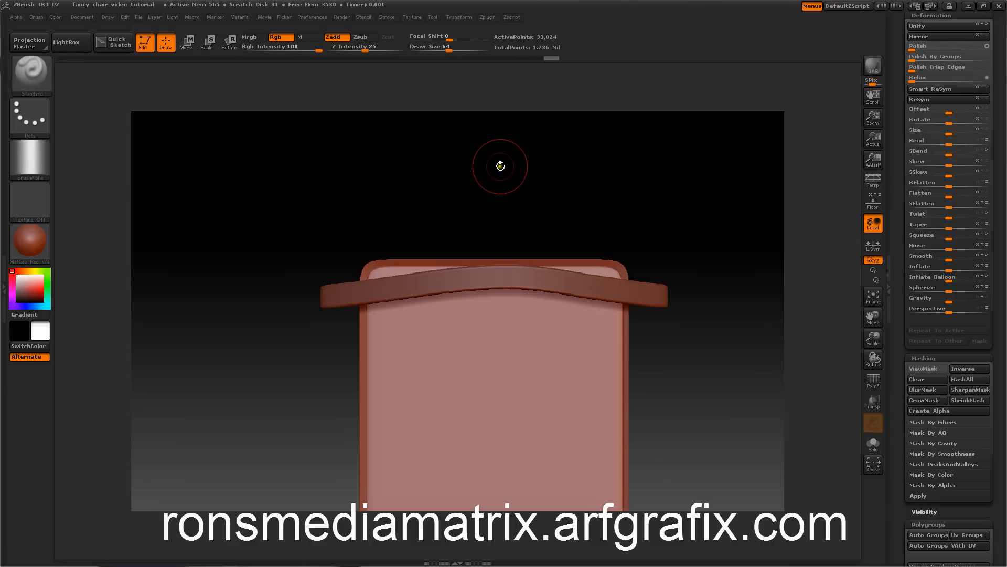
{"action": "left_click", "coordinate": [873, 402]}
{"action": "mouse_move", "coordinate": [771, 292]}
{"action": "left_mouse_down"}
{"action": "mouse_move", "coordinate": [771, 316]}
{"action": "mouse_move", "coordinate": [771, 294]}
{"action": "left_mouse_up"}
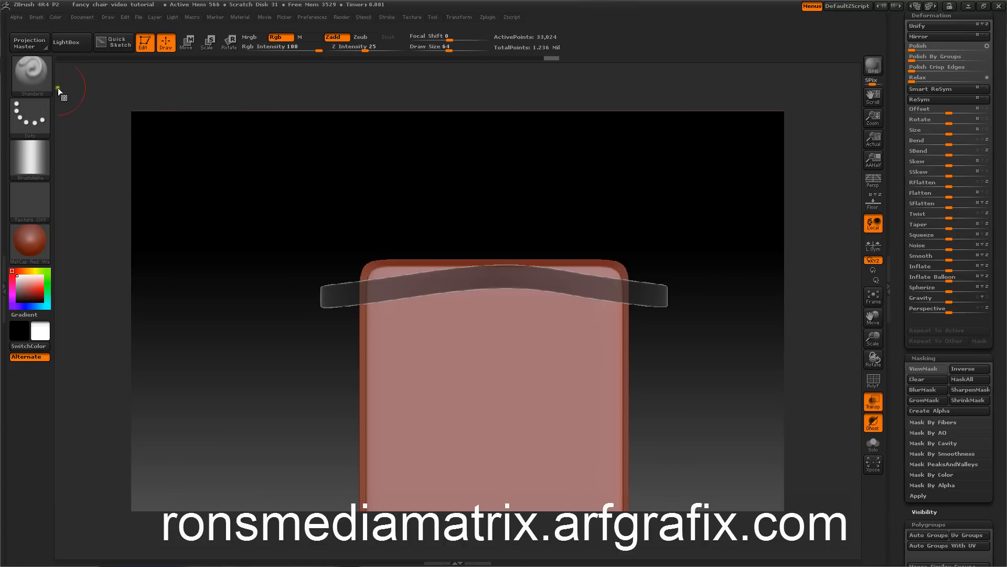
{"action": "left_click", "coordinate": [38, 74]}
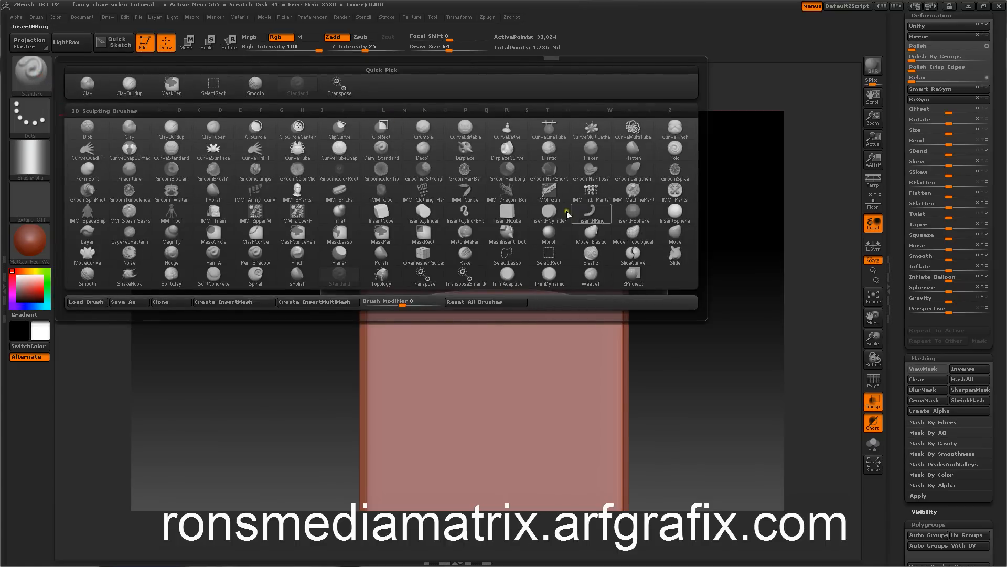
{"action": "left_click", "coordinate": [597, 233]}
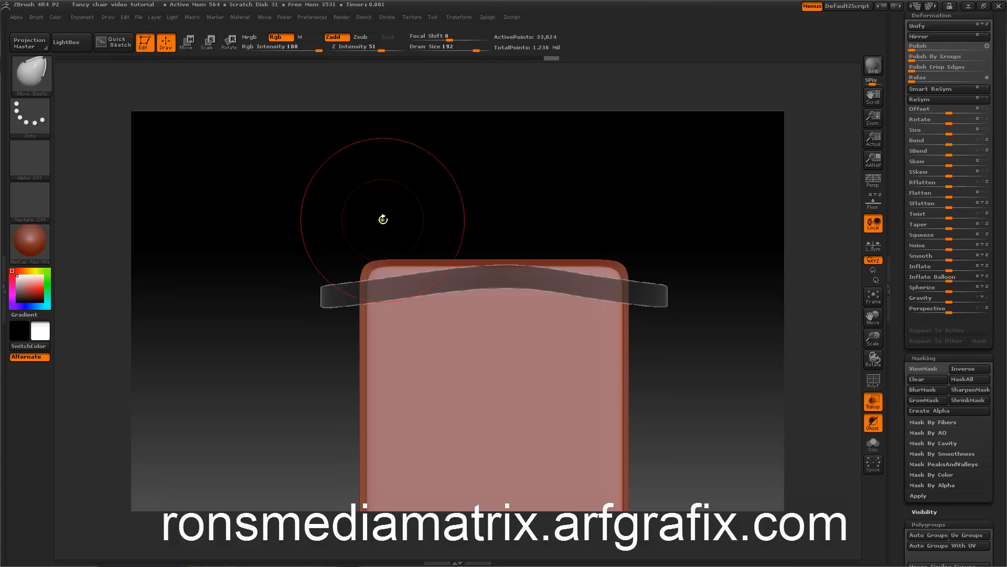
{"action": "left_click_drag", "start_coordinate": [241, 315], "coordinate": [245, 290], "text": "alt"}
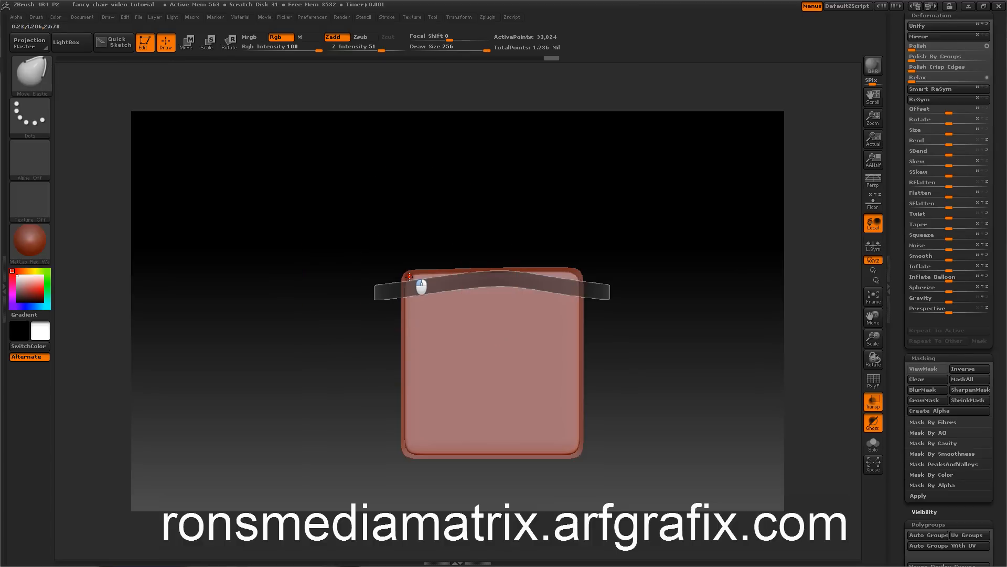
{"action": "key", "text": "ctrl"}
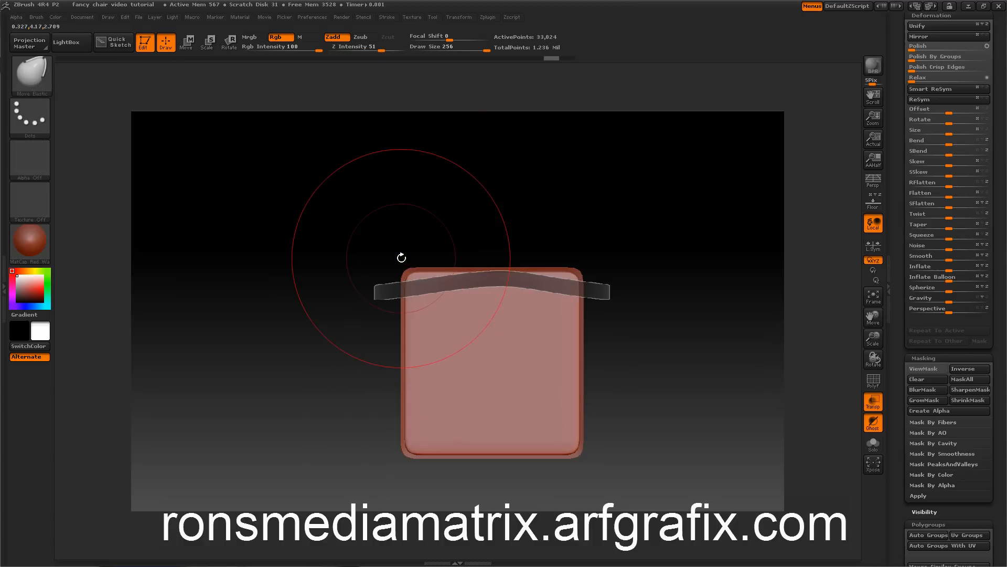
Step: Turn on symmetry with local symmetry and reshape the seat's outline with Move Elastic, bulging the sides and front into a rounded contour
{"action": "left_click", "coordinate": [458, 17]}
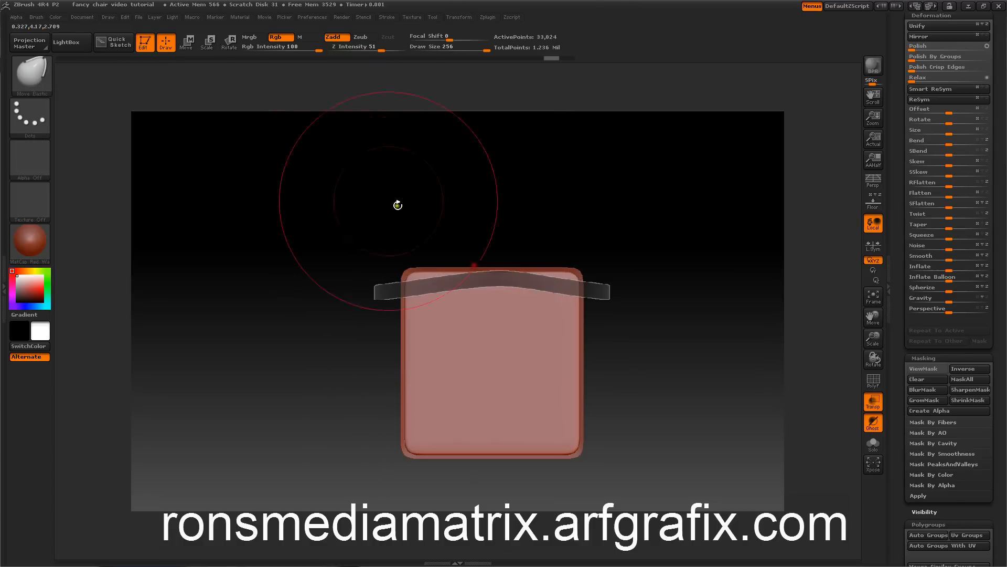
{"action": "left_click", "coordinate": [873, 244]}
{"action": "left_click_drag", "start_coordinate": [412, 276], "coordinate": [401, 277]}
{"action": "mouse_move", "coordinate": [311, 242]}
{"action": "left_mouse_down"}
{"action": "mouse_move", "coordinate": [310, 212]}
{"action": "mouse_move", "coordinate": [312, 241]}
{"action": "left_mouse_up"}
{"action": "mouse_move", "coordinate": [392, 276]}
{"action": "left_mouse_down"}
{"action": "mouse_move", "coordinate": [405, 277]}
{"action": "mouse_move", "coordinate": [353, 246]}
{"action": "mouse_move", "coordinate": [353, 228]}
{"action": "mouse_move", "coordinate": [353, 260]}
{"action": "left_mouse_up"}
{"action": "left_click_drag", "start_coordinate": [452, 452], "coordinate": [450, 447]}
{"action": "left_click_drag", "start_coordinate": [449, 445], "coordinate": [491, 457]}
{"action": "left_click_drag", "start_coordinate": [404, 382], "coordinate": [402, 371]}
{"action": "mouse_move", "coordinate": [339, 355]}
{"action": "left_mouse_down"}
{"action": "mouse_move", "coordinate": [353, 337]}
{"action": "mouse_move", "coordinate": [357, 290]}
{"action": "mouse_move", "coordinate": [337, 282]}
{"action": "mouse_move", "coordinate": [326, 310]}
{"action": "mouse_move", "coordinate": [350, 266]}
{"action": "mouse_move", "coordinate": [316, 311]}
{"action": "mouse_move", "coordinate": [351, 293]}
{"action": "mouse_move", "coordinate": [312, 321]}
{"action": "mouse_move", "coordinate": [319, 348]}
{"action": "mouse_move", "coordinate": [306, 295]}
{"action": "mouse_move", "coordinate": [308, 329]}
{"action": "mouse_move", "coordinate": [310, 299]}
{"action": "mouse_move", "coordinate": [335, 360]}
{"action": "left_mouse_up"}
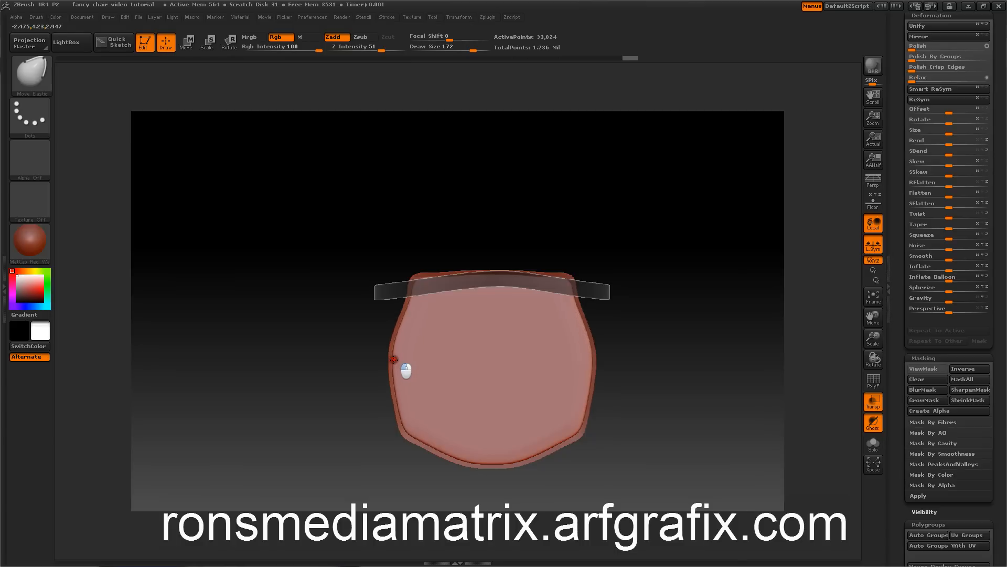
Step: Show the floor grid in a front view and thicken the seat vertically with a Y-axis Size deformation of about 18
{"action": "left_click_drag", "start_coordinate": [328, 341], "coordinate": [324, 169]}
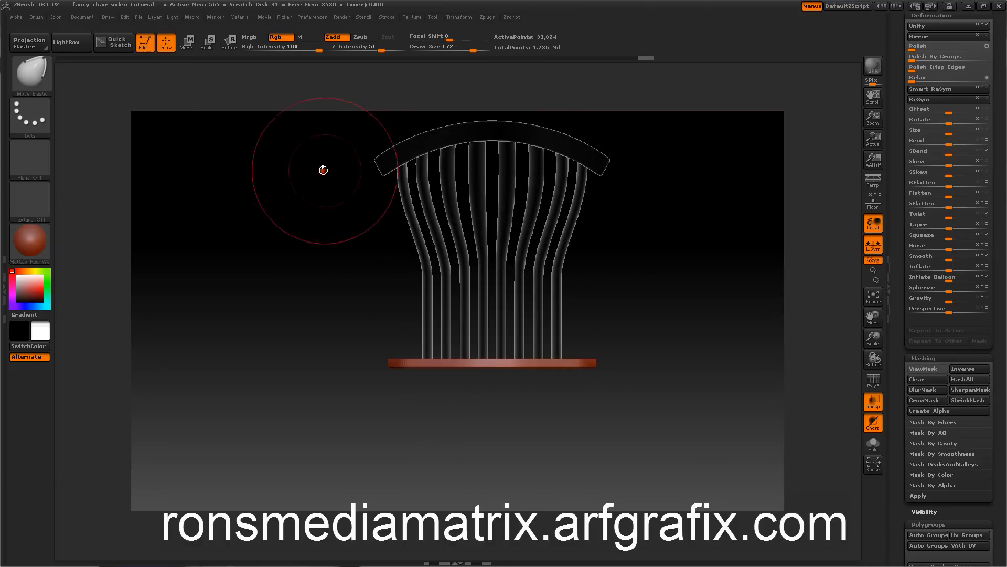
{"action": "left_click", "coordinate": [874, 202]}
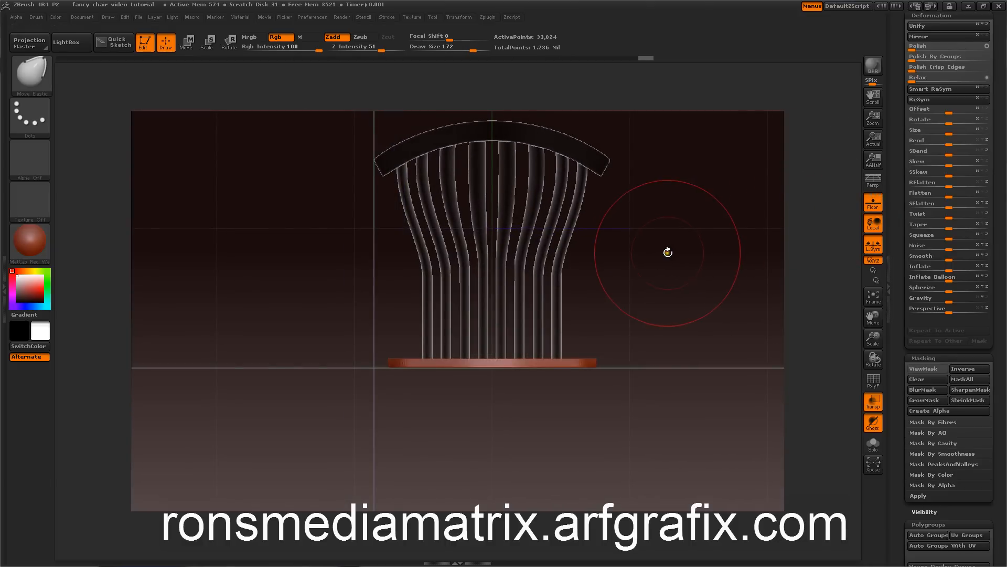
{"action": "scroll", "coordinate": [912, 257], "scroll_direction": "up", "scroll_amount": 5}
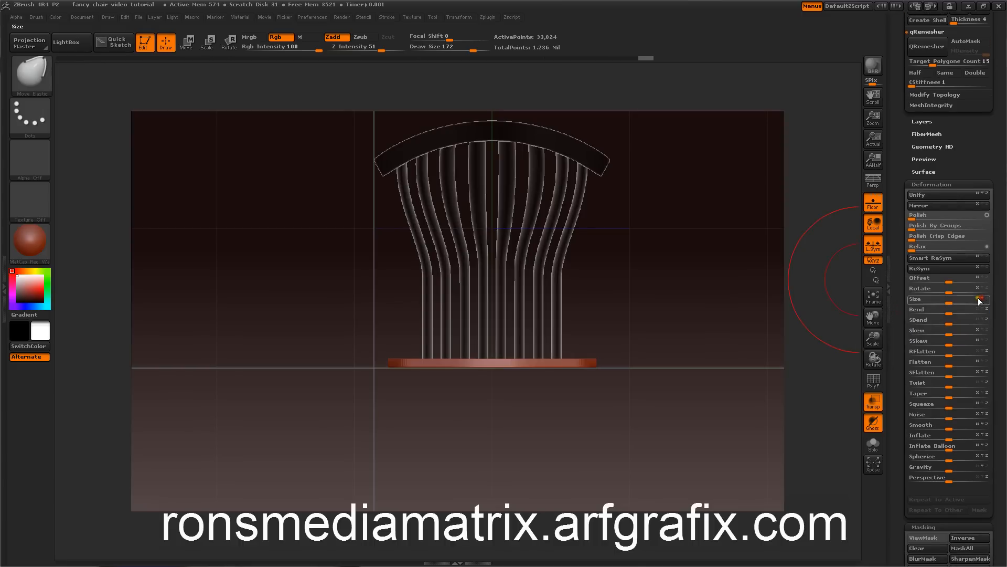
{"action": "left_click_drag", "start_coordinate": [968, 299], "coordinate": [958, 300]}
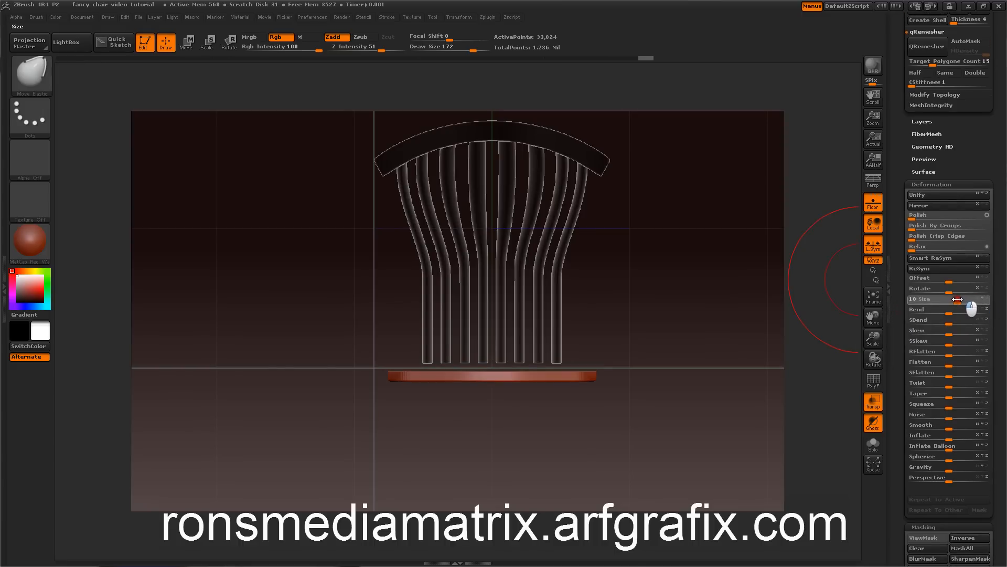
{"action": "left_click_drag", "start_coordinate": [957, 299], "coordinate": [958, 300]}
{"action": "mouse_move", "coordinate": [796, 254]}
{"action": "left_mouse_down"}
{"action": "mouse_move", "coordinate": [790, 270]}
{"action": "mouse_move", "coordinate": [801, 269]}
{"action": "mouse_move", "coordinate": [785, 247]}
{"action": "left_mouse_up"}
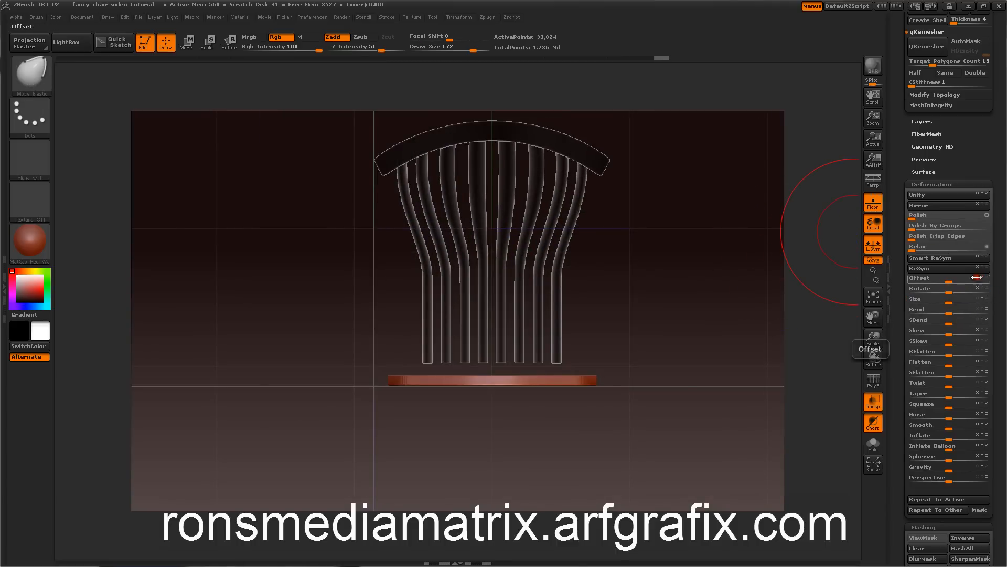
Step: Offset the seat upward along Y until it meets the lower ends of the back ribs
{"action": "left_click_drag", "start_coordinate": [951, 278], "coordinate": [926, 272]}
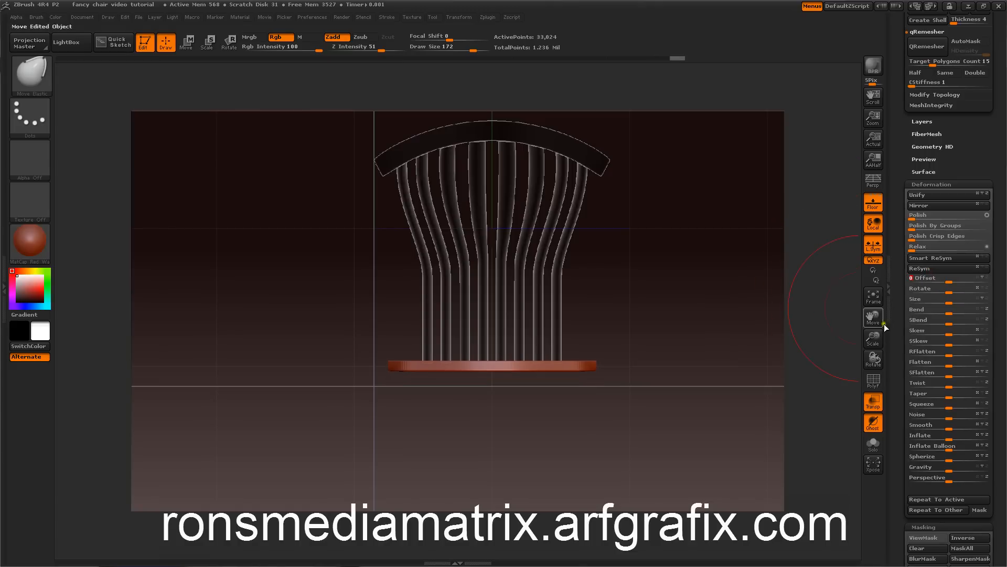
{"action": "left_click_drag", "start_coordinate": [808, 254], "coordinate": [808, 277], "text": "shift"}
{"action": "left_click_drag", "start_coordinate": [715, 270], "coordinate": [602, 227]}
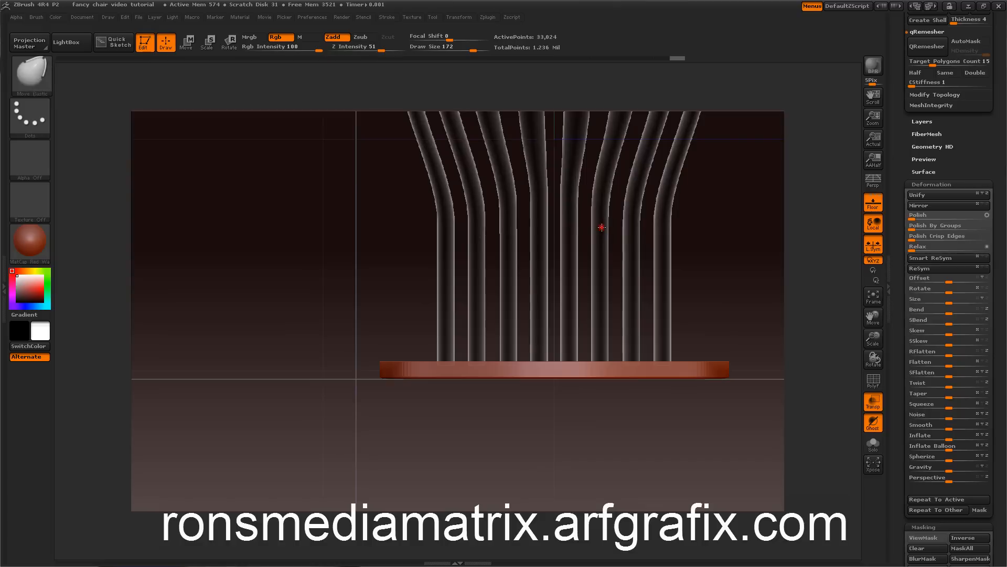
{"action": "left_click", "coordinate": [950, 282]}
{"action": "left_click_drag", "start_coordinate": [946, 281], "coordinate": [941, 280]}
{"action": "mouse_move", "coordinate": [355, 222]}
{"action": "left_mouse_down"}
{"action": "mouse_move", "coordinate": [353, 259]}
{"action": "mouse_move", "coordinate": [354, 238]}
{"action": "left_mouse_up"}
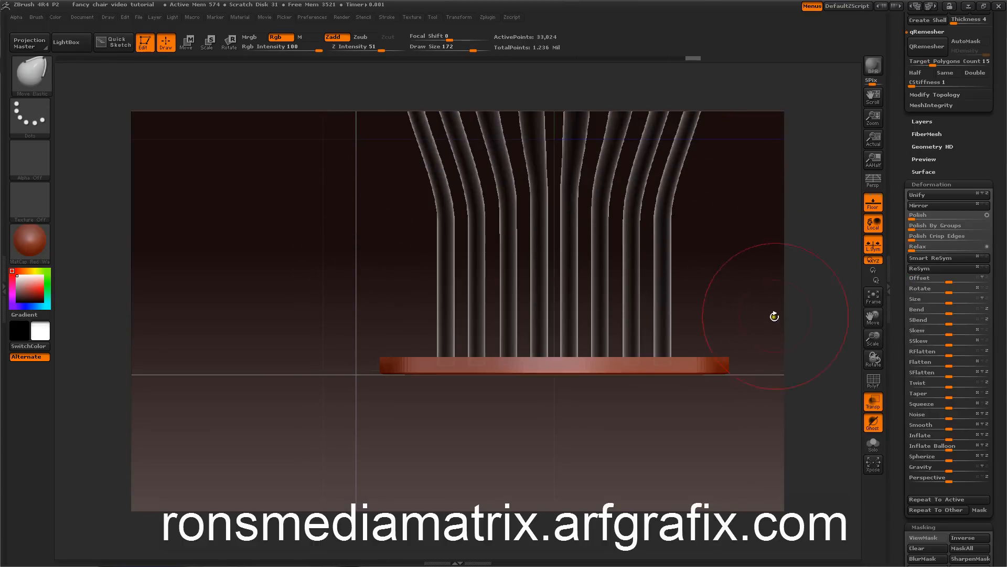
Step: Save the project as "fancy chair video tutorial", overwriting the existing file
{"action": "key", "text": "ctrl+s"}
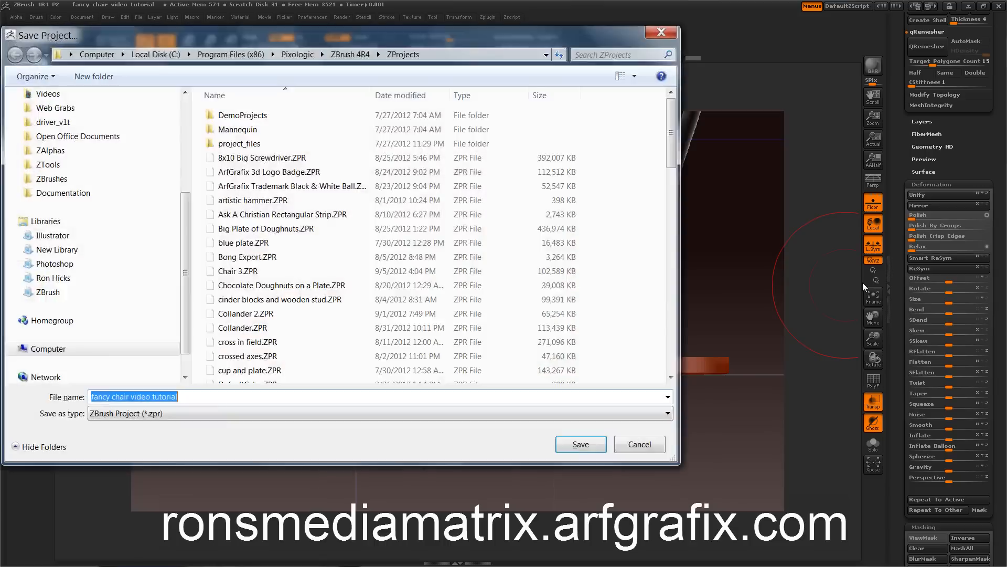
{"action": "left_click", "coordinate": [577, 445]}
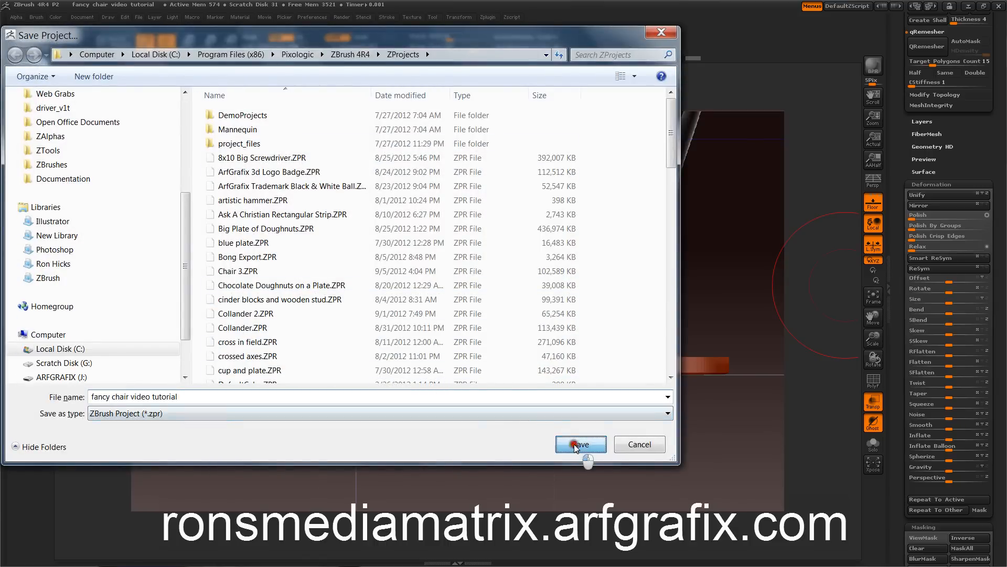
{"action": "left_click", "coordinate": [548, 308]}
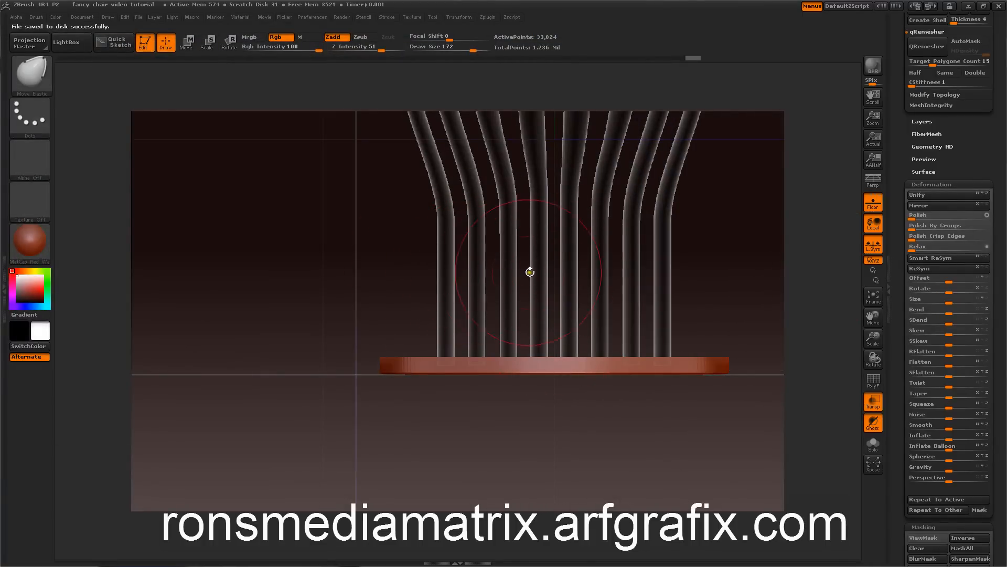
Step: Hide the floor grid, return to the top view and rename the seat subtool "Chair seat"
{"action": "key", "text": "f"}
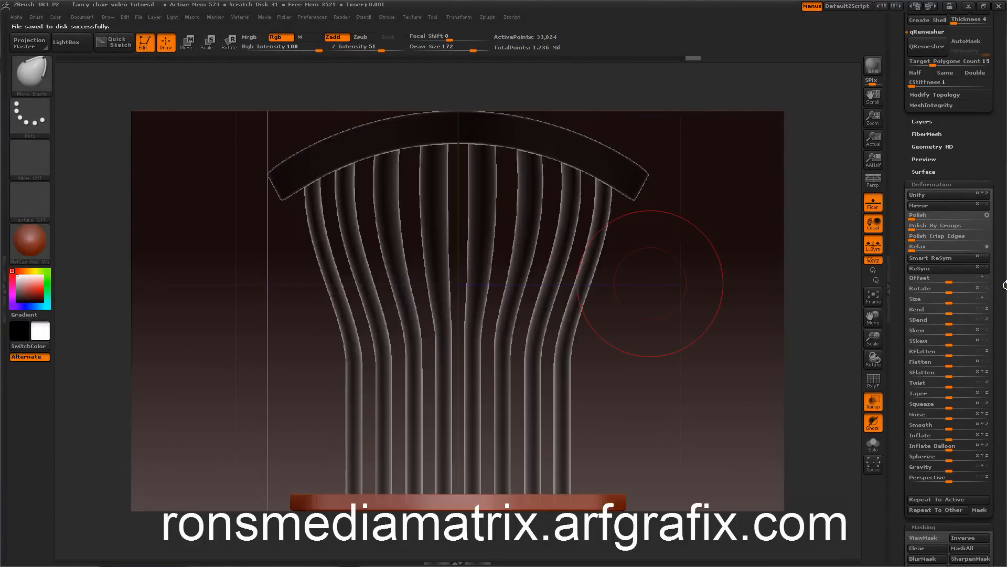
{"action": "left_click_drag", "start_coordinate": [696, 329], "coordinate": [715, 278], "text": "alt"}
{"action": "left_click", "coordinate": [873, 204]}
{"action": "mouse_move", "coordinate": [699, 243]}
{"action": "left_mouse_down"}
{"action": "mouse_move", "coordinate": [700, 362]}
{"action": "mouse_move", "coordinate": [755, 263]}
{"action": "mouse_move", "coordinate": [745, 259]}
{"action": "left_mouse_up"}
{"action": "left_click_drag", "start_coordinate": [903, 159], "coordinate": [892, 300]}
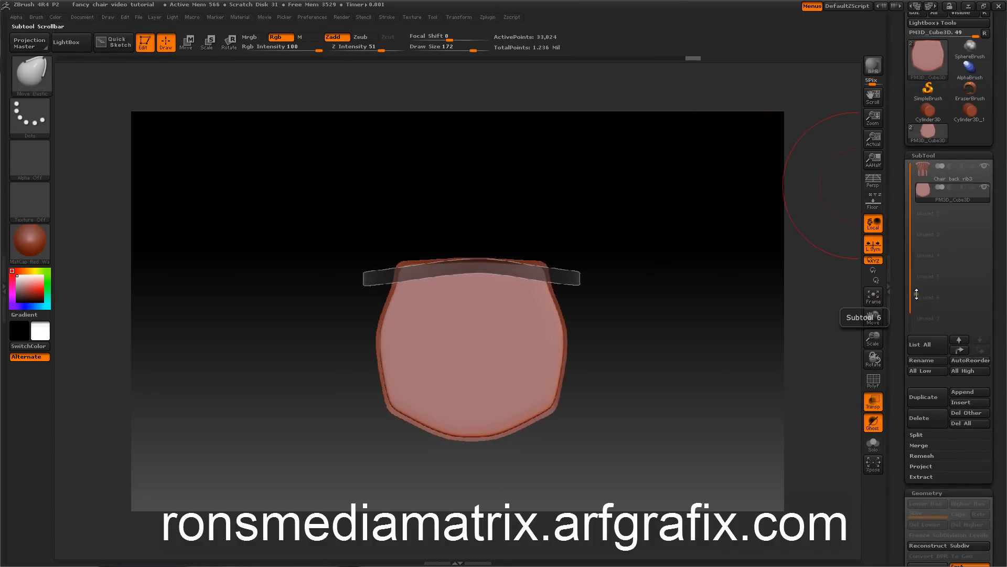
{"action": "left_click", "coordinate": [914, 360]}
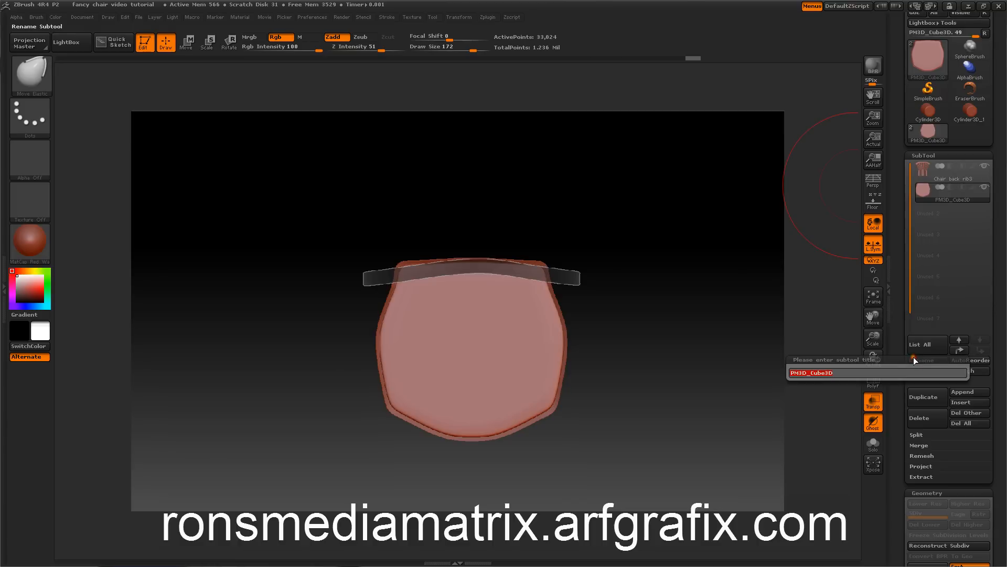
{"action": "type", "text": "chair seat"}
{"action": "key", "text": "Return"}
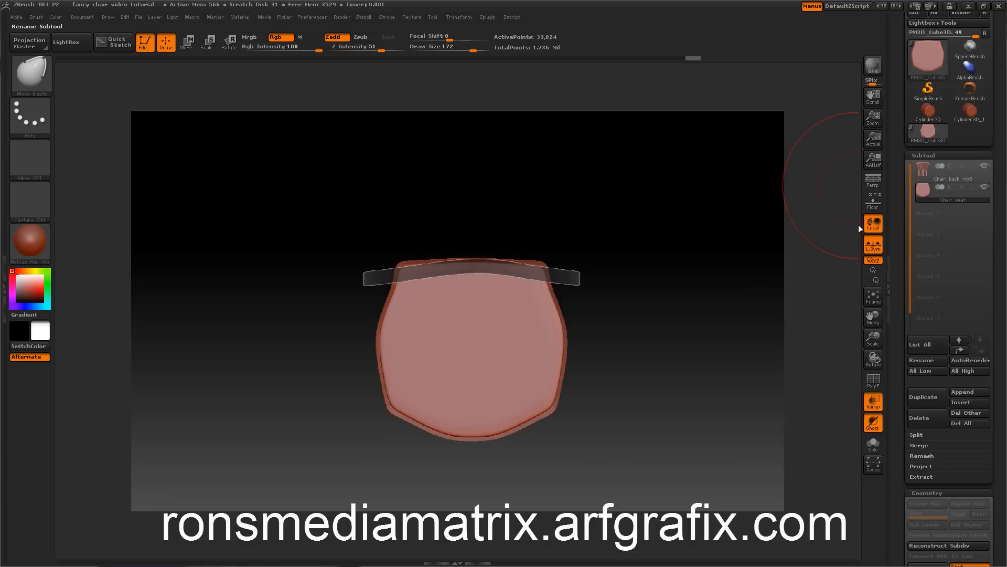
Step: Turn off symmetry and mask the middle of the seat from its centre outward, using the Rect stroke with a gradient alpha
{"action": "key", "text": "space"}
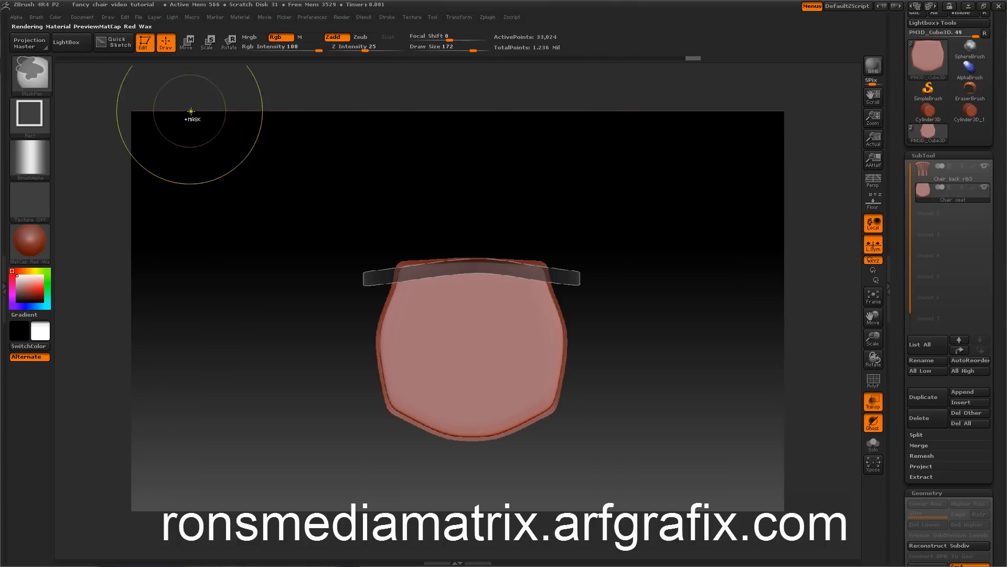
{"action": "left_click", "coordinate": [28, 116]}
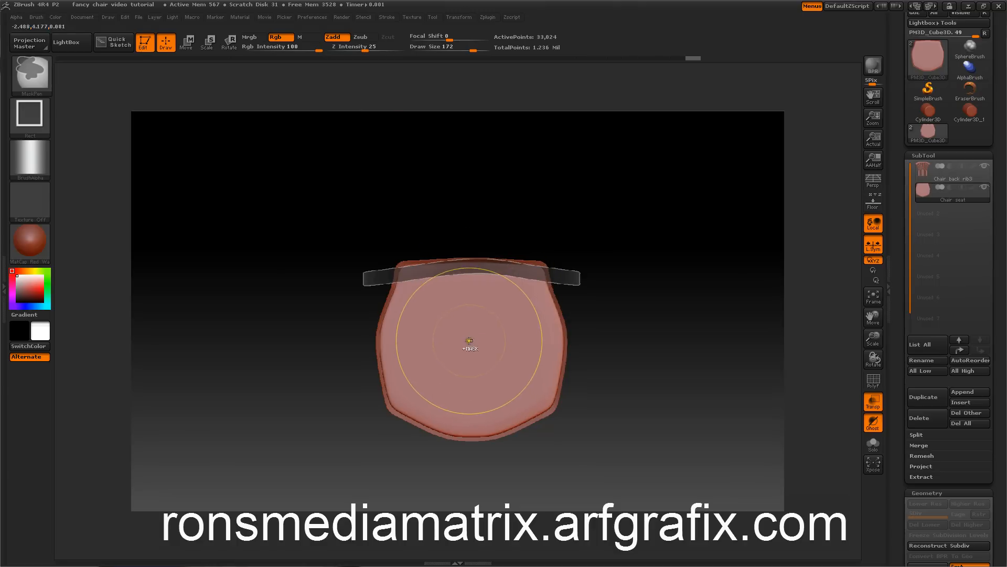
{"action": "key", "text": "ctrl"}
{"action": "left_click", "coordinate": [453, 18]}
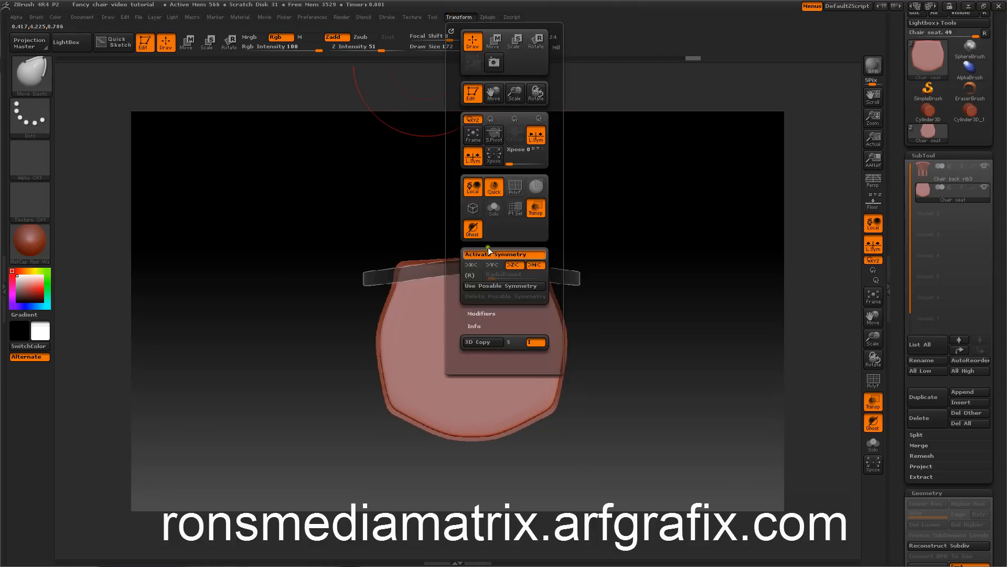
{"action": "key", "text": "ctrl"}
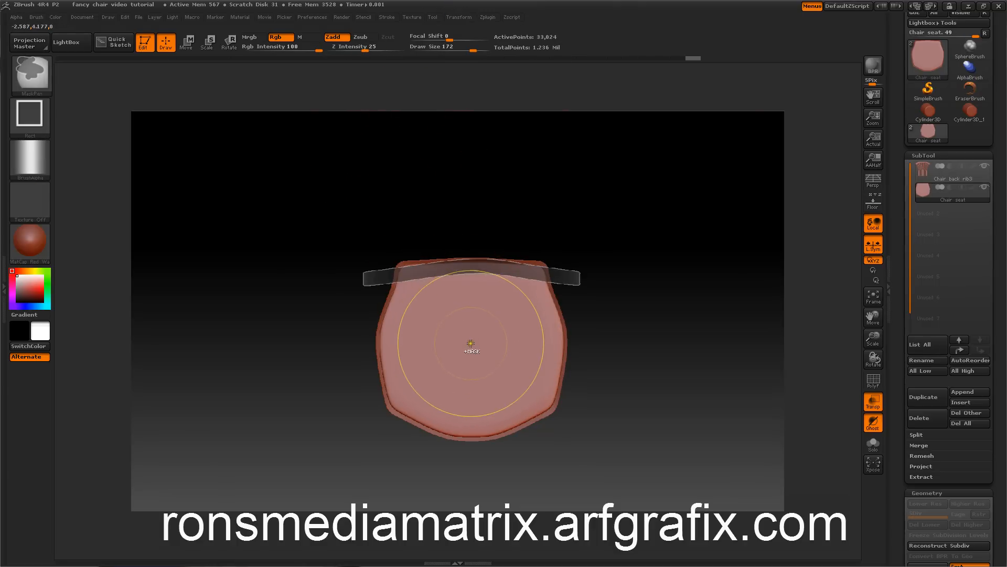
{"action": "left_click_drag", "start_coordinate": [471, 344], "coordinate": [589, 450], "text": "ctrl"}
{"action": "mouse_move", "coordinate": [724, 344]}
{"action": "left_mouse_down"}
{"action": "mouse_move", "coordinate": [697, 310]}
{"action": "mouse_move", "coordinate": [684, 211]}
{"action": "left_mouse_up"}
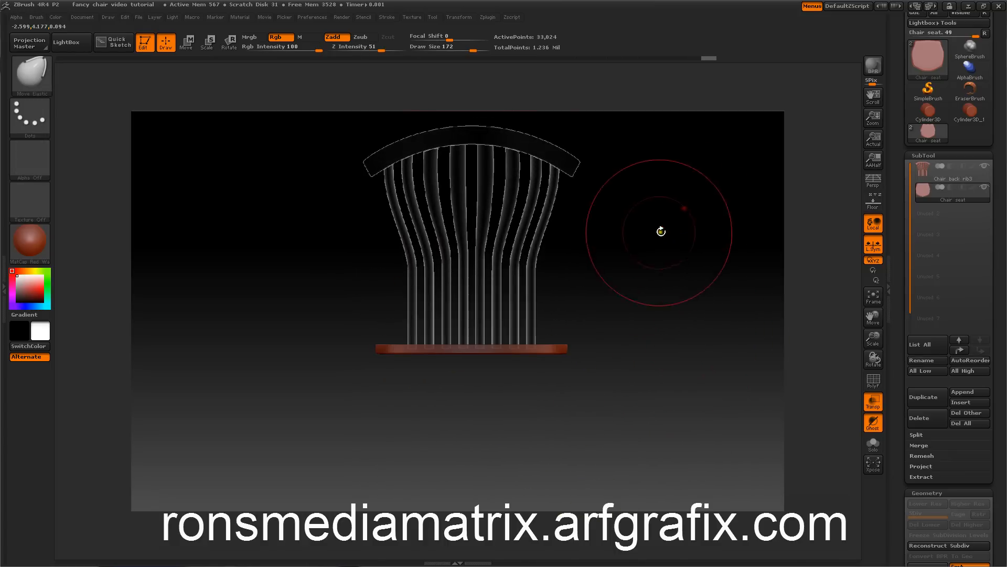
{"action": "left_click_drag", "start_coordinate": [270, 188], "coordinate": [265, 285]}
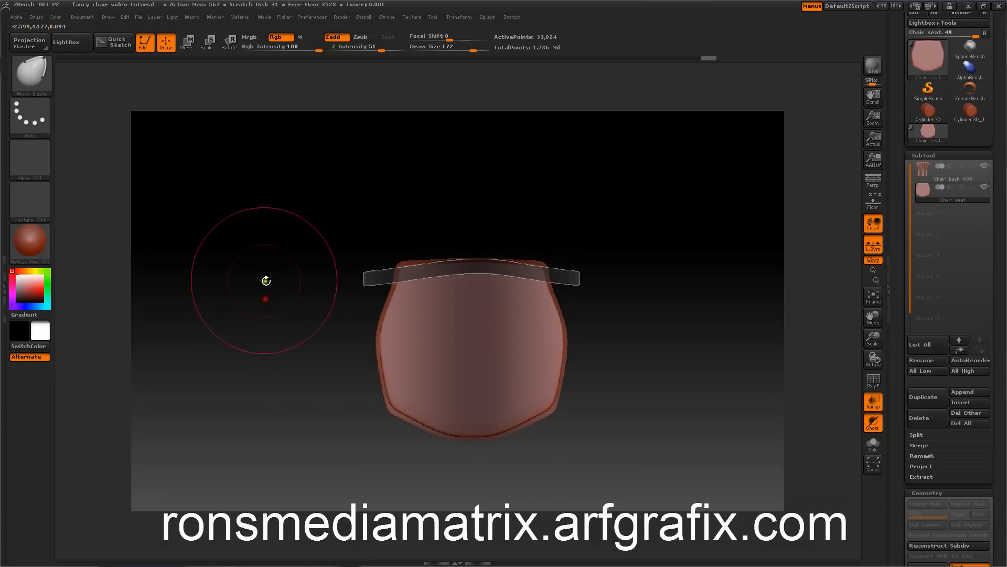
Step: Reactivate symmetry, set a Transpose Move line at the seat's side edge and raise both sides so the seat dips in the middle
{"action": "left_click", "coordinate": [186, 41]}
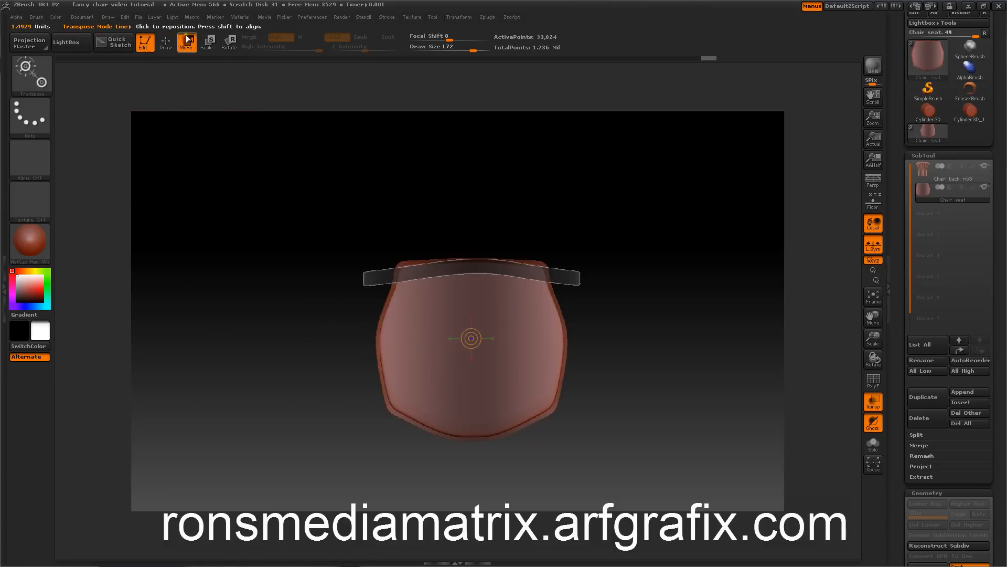
{"action": "left_click_drag", "start_coordinate": [313, 319], "coordinate": [312, 264]}
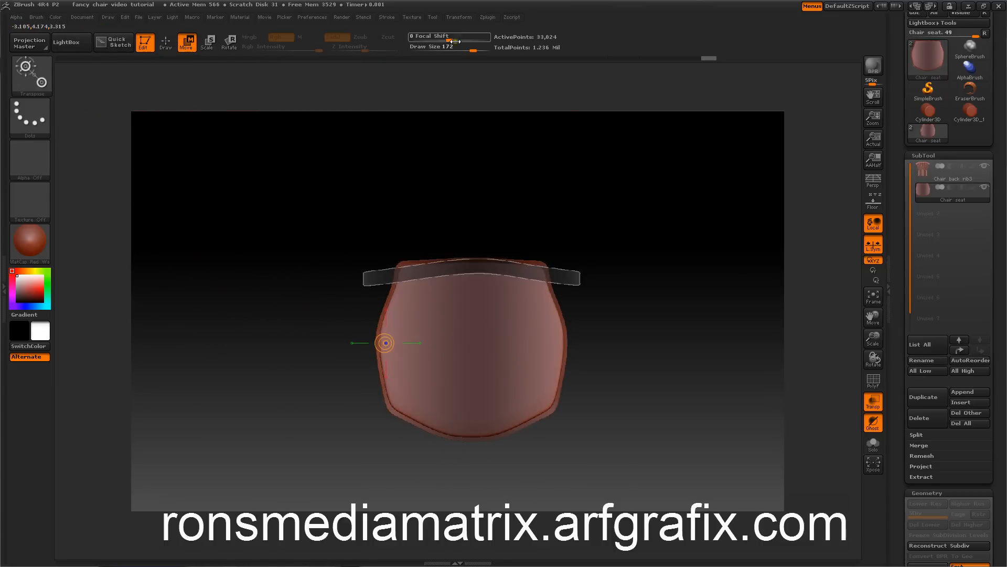
{"action": "left_click", "coordinate": [458, 17]}
{"action": "left_click", "coordinate": [500, 254]}
{"action": "left_click_drag", "start_coordinate": [387, 344], "coordinate": [557, 346]}
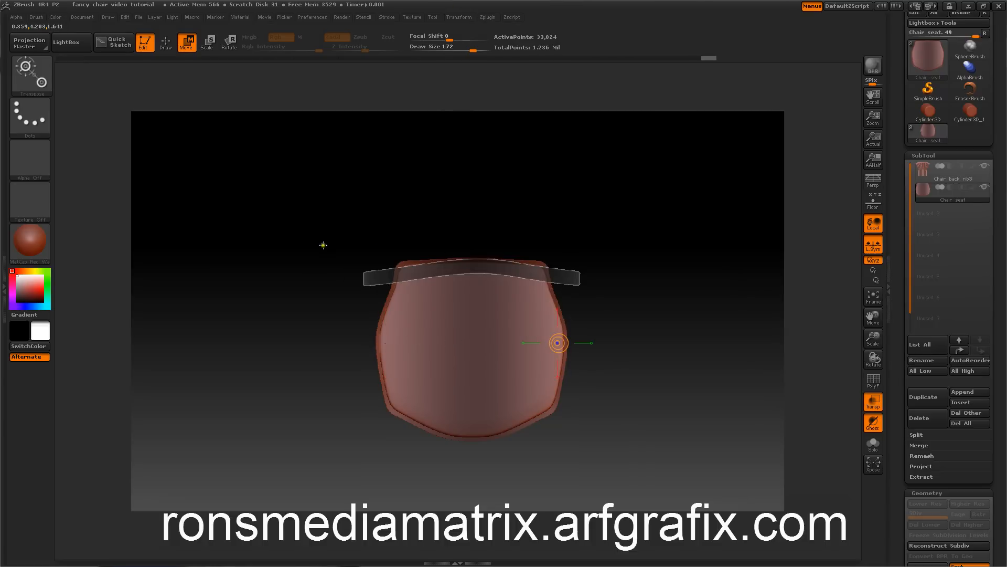
{"action": "left_click_drag", "start_coordinate": [318, 220], "coordinate": [311, 147]}
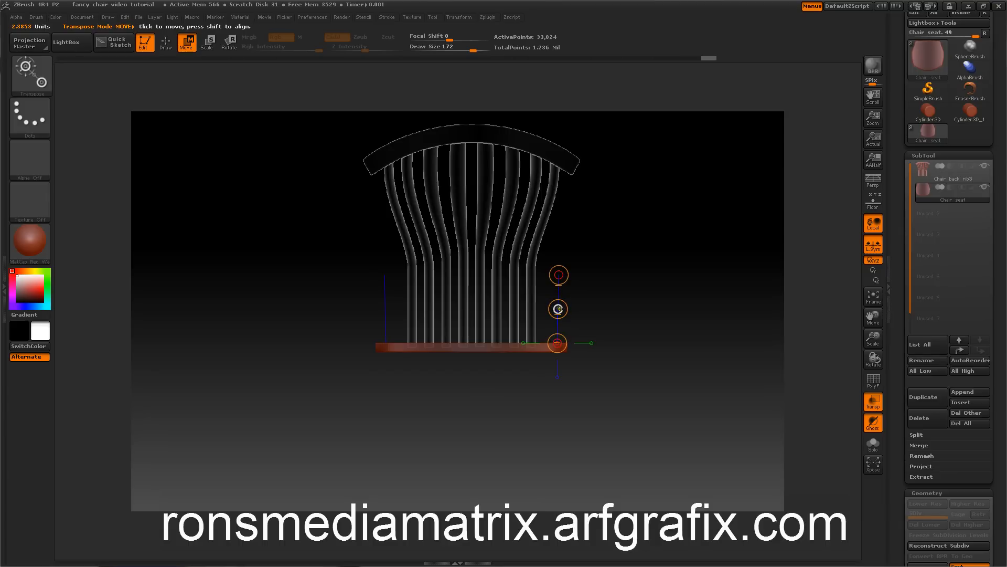
{"action": "left_click_drag", "start_coordinate": [558, 308], "coordinate": [559, 305]}
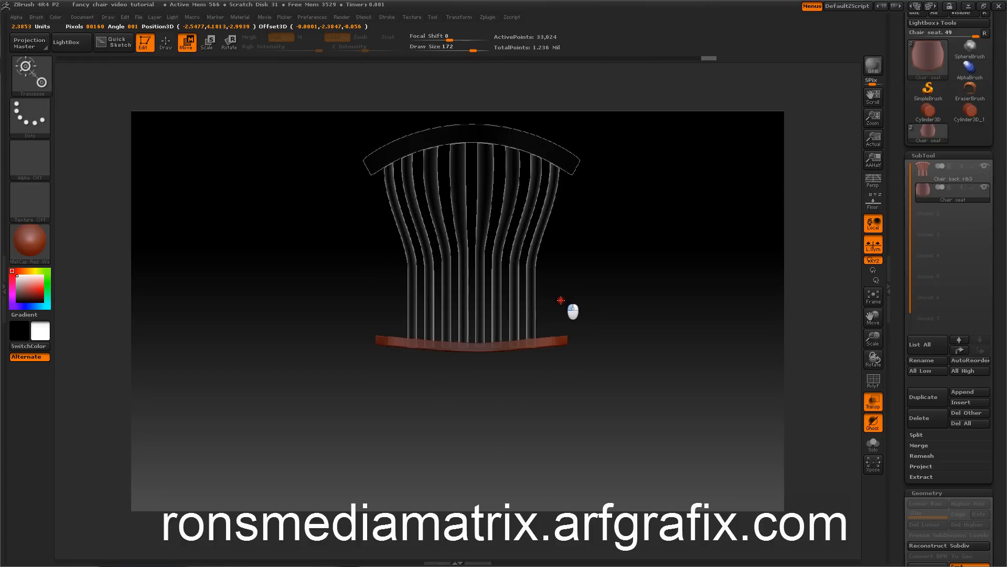
{"action": "left_click_drag", "start_coordinate": [561, 299], "coordinate": [564, 297]}
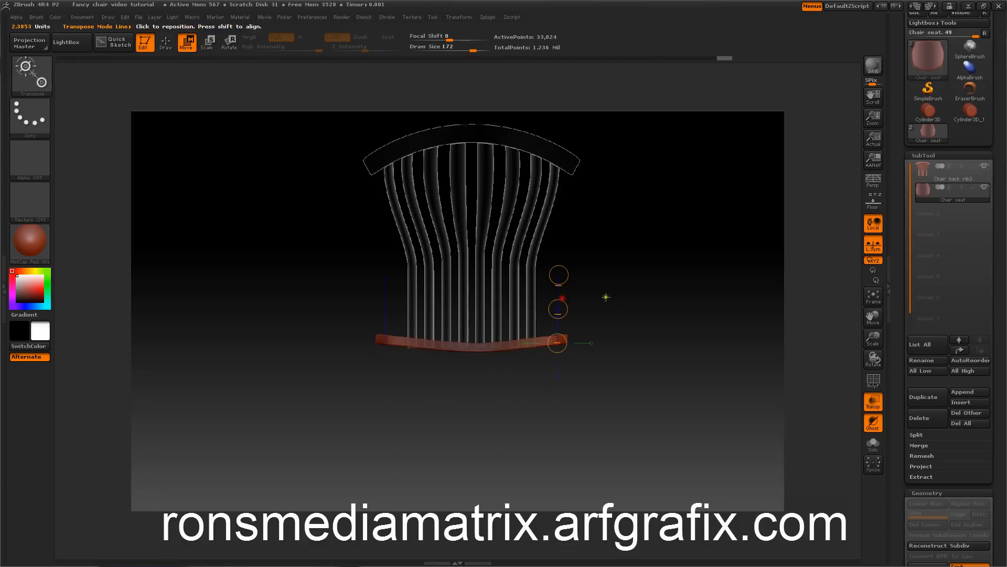
{"action": "left_click_drag", "start_coordinate": [622, 267], "coordinate": [644, 249]}
Step: Return to Draw mode and clear the mask from the curved seat
{"action": "left_click", "coordinate": [165, 42]}
{"action": "mouse_move", "coordinate": [247, 210]}
{"action": "left_mouse_down"}
{"action": "mouse_move", "coordinate": [248, 227]}
{"action": "mouse_move", "coordinate": [263, 229]}
{"action": "mouse_move", "coordinate": [240, 208]}
{"action": "left_mouse_up"}
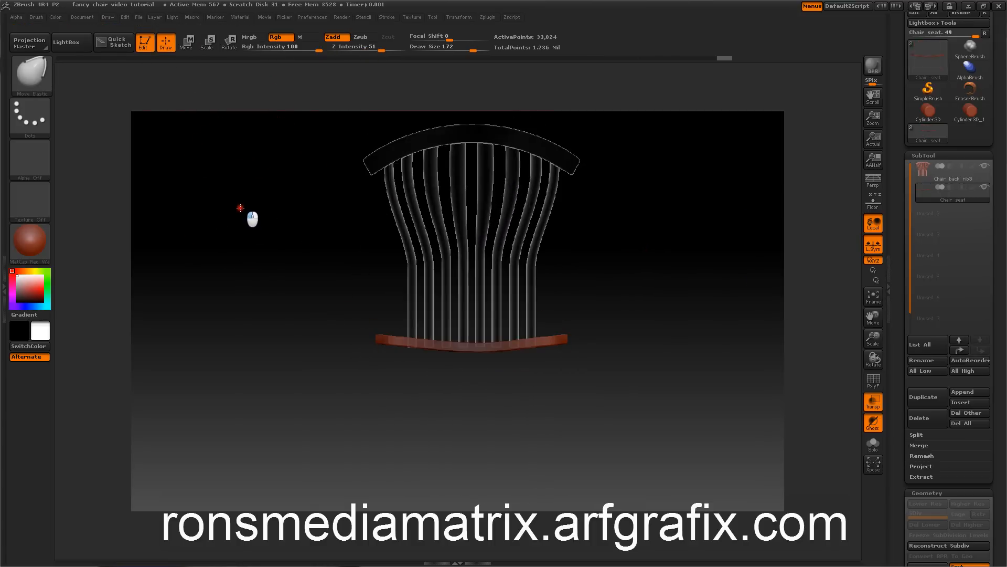
{"action": "scroll", "coordinate": [893, 399], "scroll_direction": "down", "scroll_amount": 5}
{"action": "scroll", "coordinate": [893, 352], "scroll_direction": "down", "scroll_amount": 15}
{"action": "scroll", "coordinate": [892, 275], "scroll_direction": "down", "scroll_amount": 3}
{"action": "left_click", "coordinate": [923, 377]}
Step: Thicken the curved seat vertically with the Y-axis Size deformation and adjust its vertical offset
{"action": "mouse_move", "coordinate": [765, 285]}
{"action": "left_mouse_down"}
{"action": "mouse_move", "coordinate": [765, 297]}
{"action": "mouse_move", "coordinate": [798, 249]}
{"action": "left_mouse_up"}
{"action": "left_click_drag", "start_coordinate": [899, 217], "coordinate": [913, 268]}
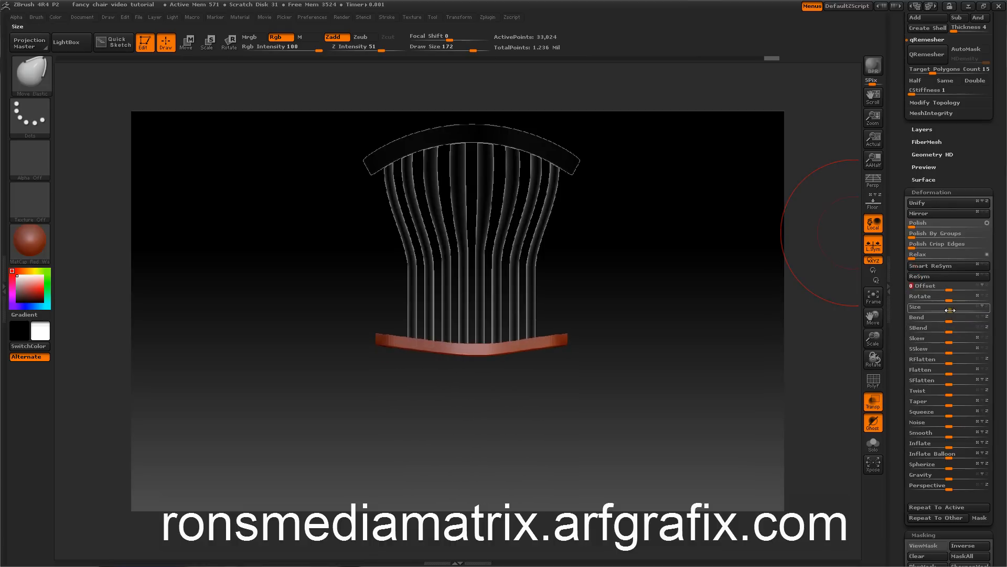
{"action": "left_click_drag", "start_coordinate": [953, 308], "coordinate": [916, 285]}
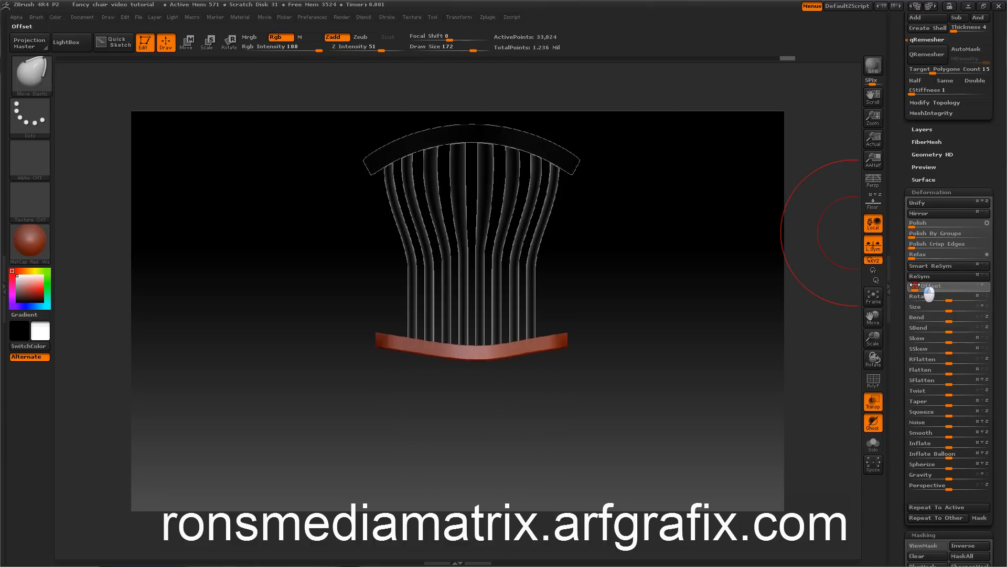
{"action": "mouse_move", "coordinate": [777, 263]}
{"action": "left_mouse_down"}
{"action": "mouse_move", "coordinate": [812, 259]}
{"action": "mouse_move", "coordinate": [813, 190]}
{"action": "mouse_move", "coordinate": [769, 299]}
{"action": "mouse_move", "coordinate": [671, 267]}
{"action": "mouse_move", "coordinate": [768, 260]}
{"action": "left_mouse_up"}
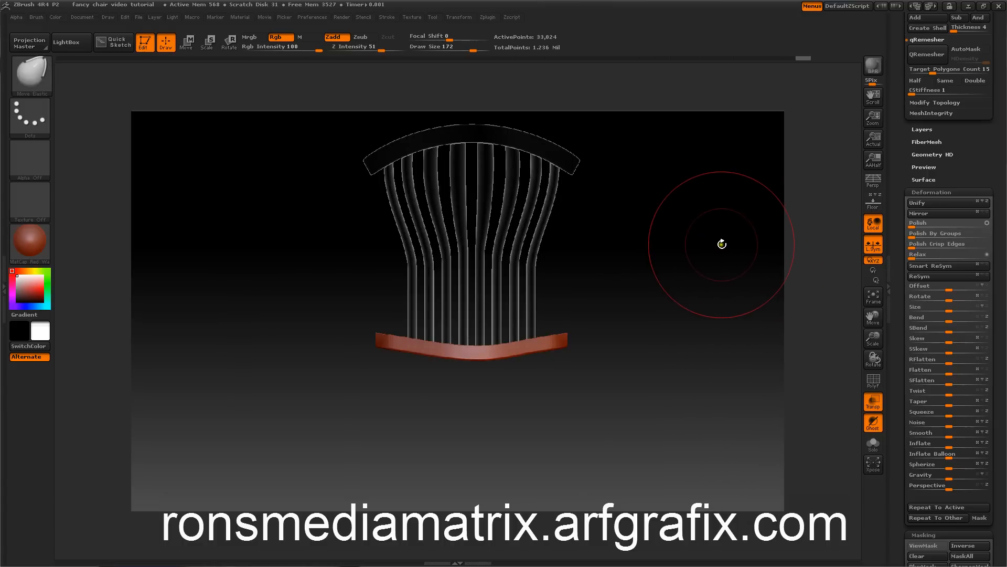
Step: Select the chair seat subtool and convert it to a DynaMesh at resolution 128
{"action": "mouse_move", "coordinate": [906, 146]}
{"action": "left_mouse_down"}
{"action": "mouse_move", "coordinate": [907, 307]}
{"action": "mouse_move", "coordinate": [912, 293]}
{"action": "mouse_move", "coordinate": [898, 299]}
{"action": "left_mouse_up"}
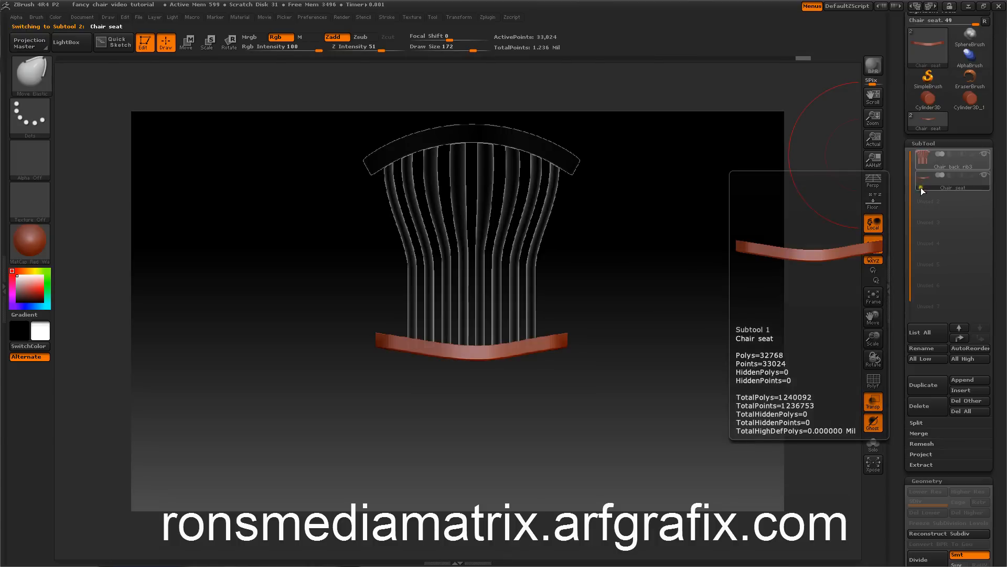
{"action": "scroll", "coordinate": [903, 263], "scroll_direction": "down", "scroll_amount": 8}
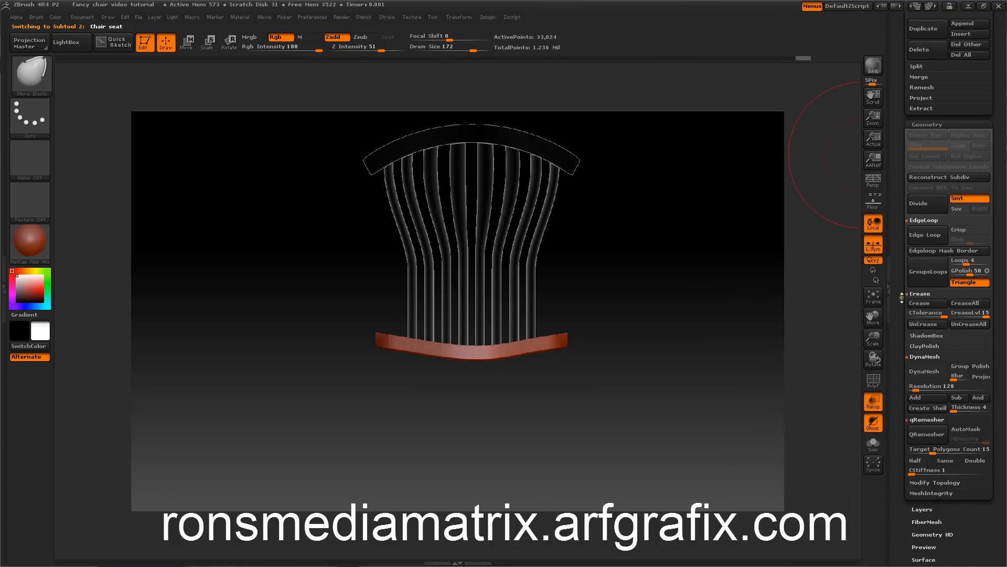
{"action": "scroll", "coordinate": [902, 292], "scroll_direction": "down", "scroll_amount": 2}
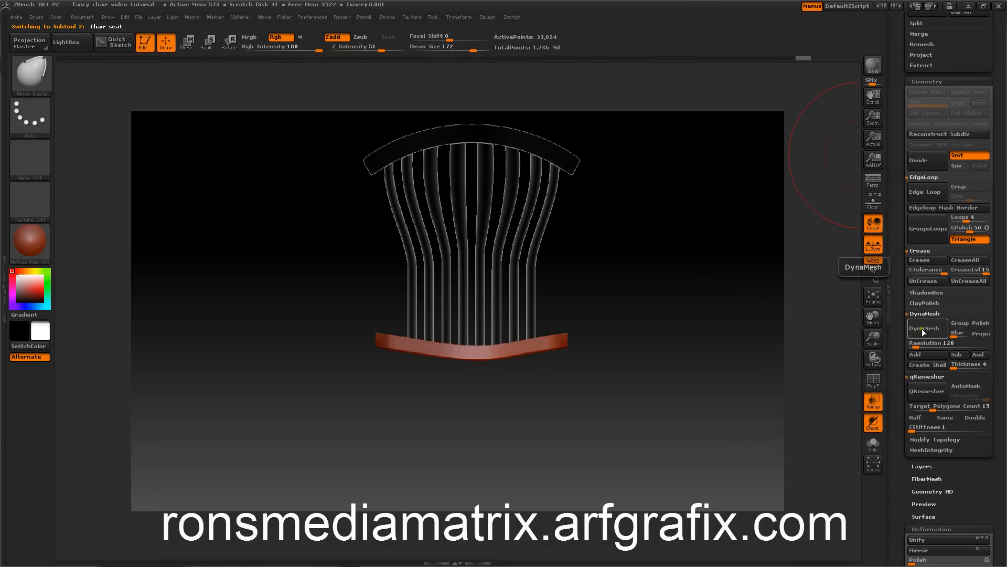
{"action": "left_click", "coordinate": [923, 330]}
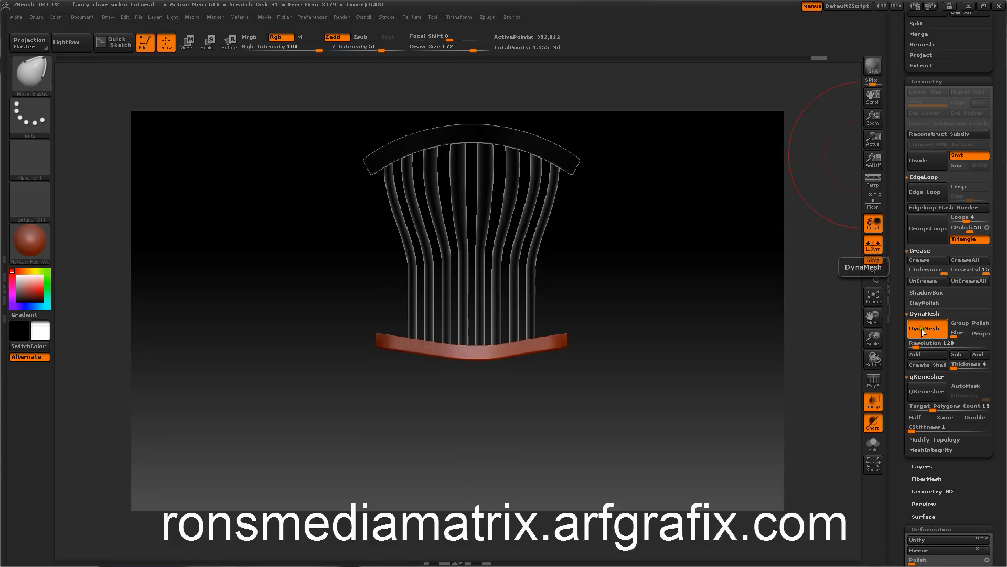
Step: Check the remeshed seat's polygon wireframe and turn DynaMesh mode off for it
{"action": "left_click", "coordinate": [872, 381]}
{"action": "mouse_move", "coordinate": [750, 273]}
{"action": "left_mouse_down"}
{"action": "mouse_move", "coordinate": [754, 356]}
{"action": "mouse_move", "coordinate": [748, 254]}
{"action": "mouse_move", "coordinate": [748, 294]}
{"action": "mouse_move", "coordinate": [738, 272]}
{"action": "left_mouse_up"}
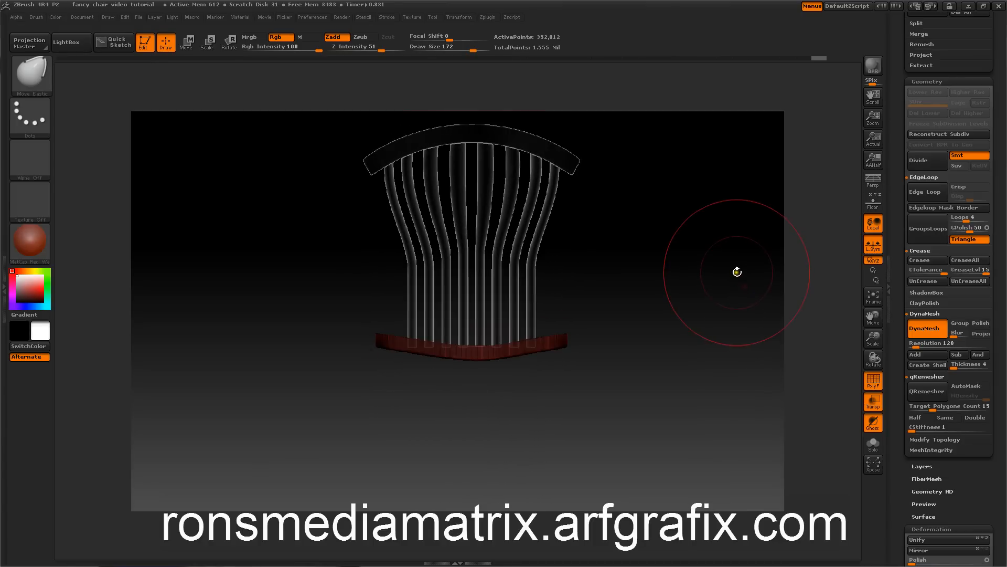
{"action": "left_click", "coordinate": [911, 322]}
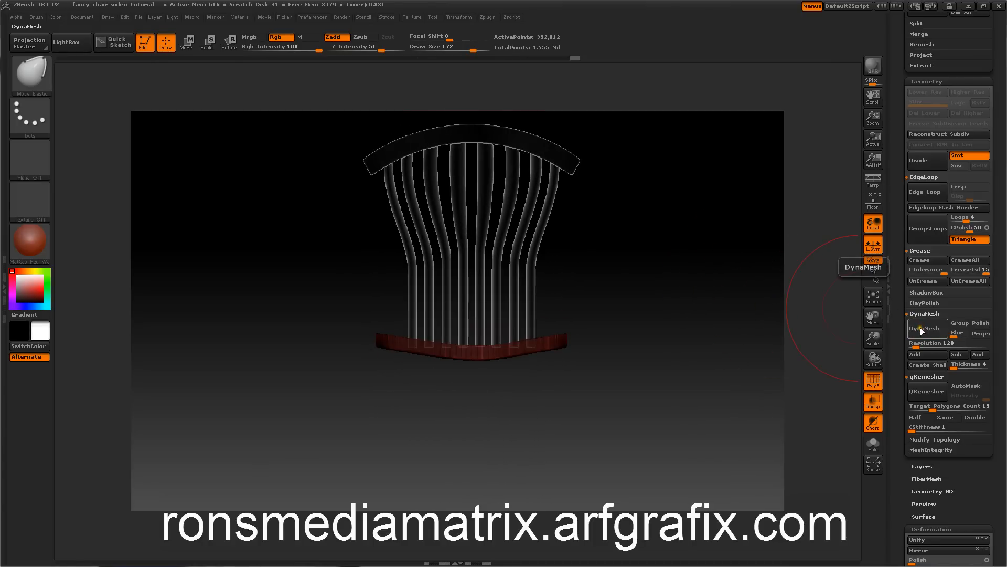
{"action": "left_click", "coordinate": [874, 381]}
{"action": "mouse_move", "coordinate": [745, 275]}
{"action": "left_mouse_down"}
{"action": "mouse_move", "coordinate": [749, 311]}
{"action": "mouse_move", "coordinate": [735, 333]}
{"action": "mouse_move", "coordinate": [749, 339]}
{"action": "mouse_move", "coordinate": [748, 360]}
{"action": "mouse_move", "coordinate": [744, 272]}
{"action": "left_mouse_up"}
Step: Smooth the seat's edges with two passes of the Polish deformation, at about 54 and 52
{"action": "left_click_drag", "start_coordinate": [897, 357], "coordinate": [927, 311]}
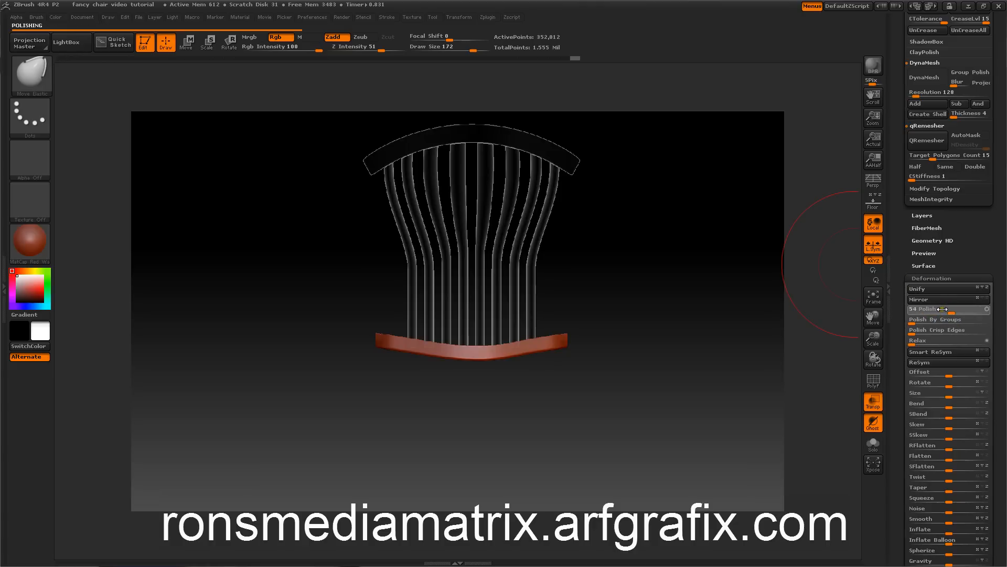
{"action": "left_click_drag", "start_coordinate": [931, 310], "coordinate": [934, 303]}
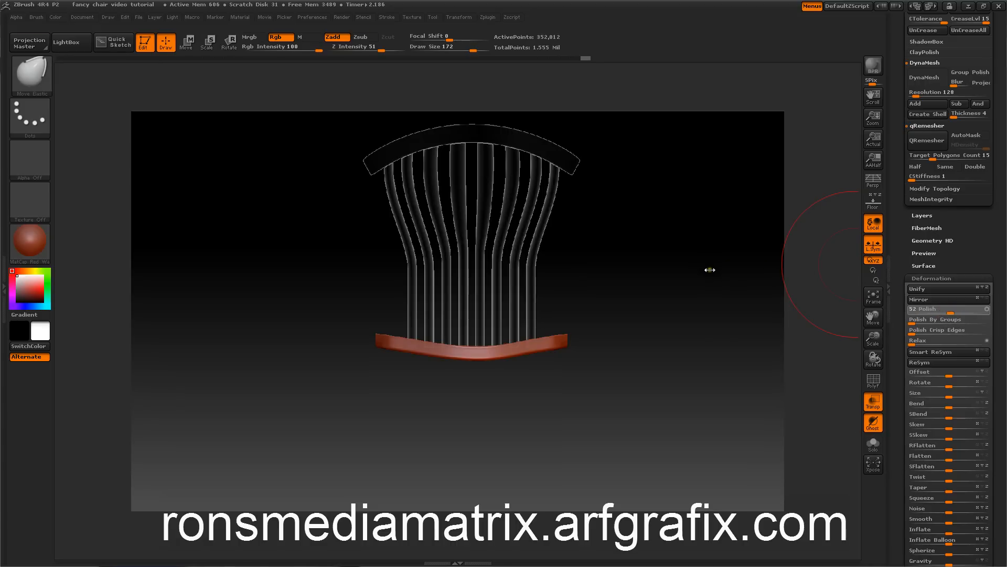
{"action": "mouse_move", "coordinate": [710, 265]}
{"action": "left_mouse_down"}
{"action": "mouse_move", "coordinate": [712, 333]}
{"action": "mouse_move", "coordinate": [704, 278]}
{"action": "left_mouse_up"}
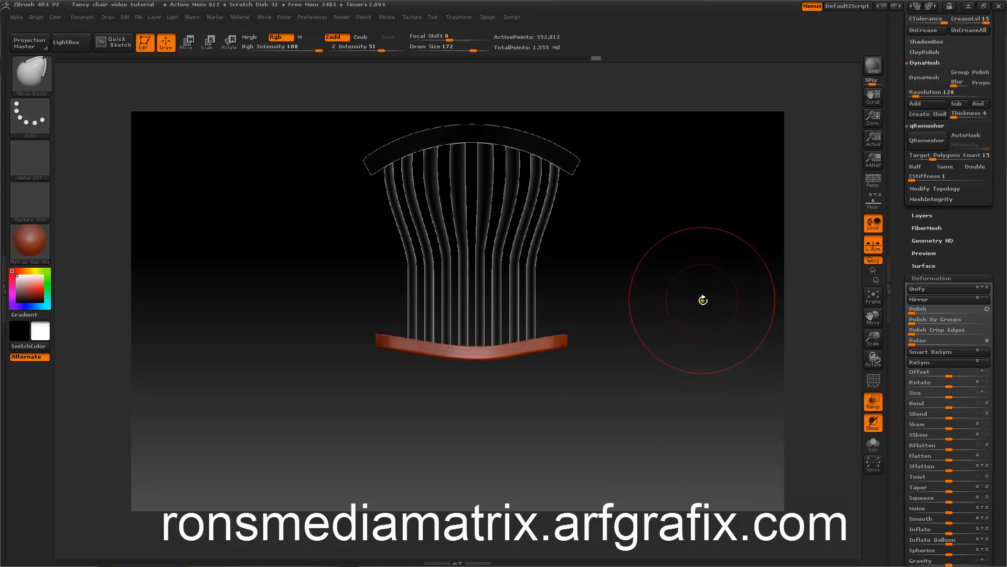
{"action": "mouse_move", "coordinate": [687, 294]}
{"action": "left_mouse_down"}
{"action": "mouse_move", "coordinate": [715, 342]}
{"action": "mouse_move", "coordinate": [704, 352]}
{"action": "mouse_move", "coordinate": [695, 313]}
{"action": "left_mouse_up"}
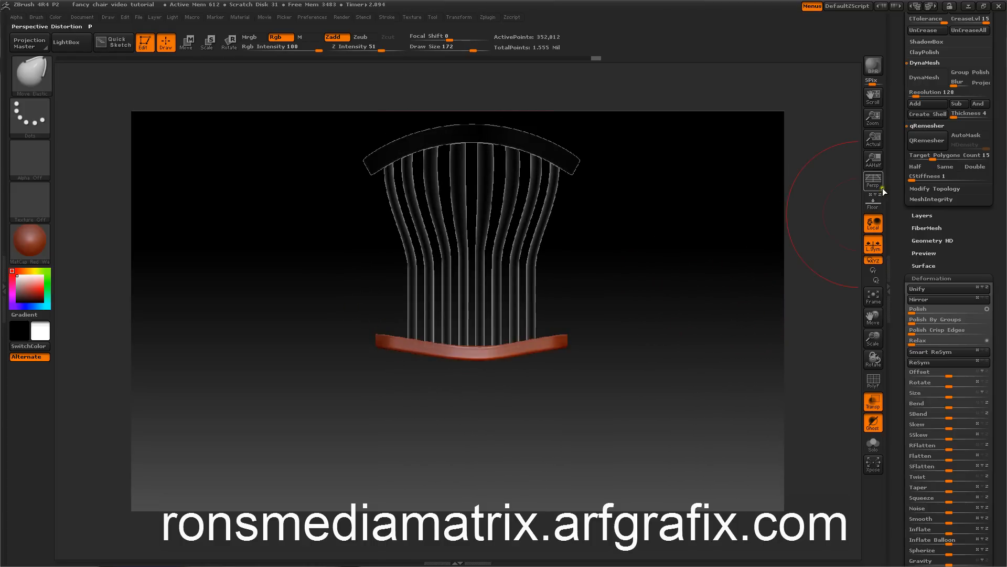
Step: Select the ribbed chair back subtool and merge it down with the seat into one subtool
{"action": "left_click_drag", "start_coordinate": [894, 176], "coordinate": [897, 333]}
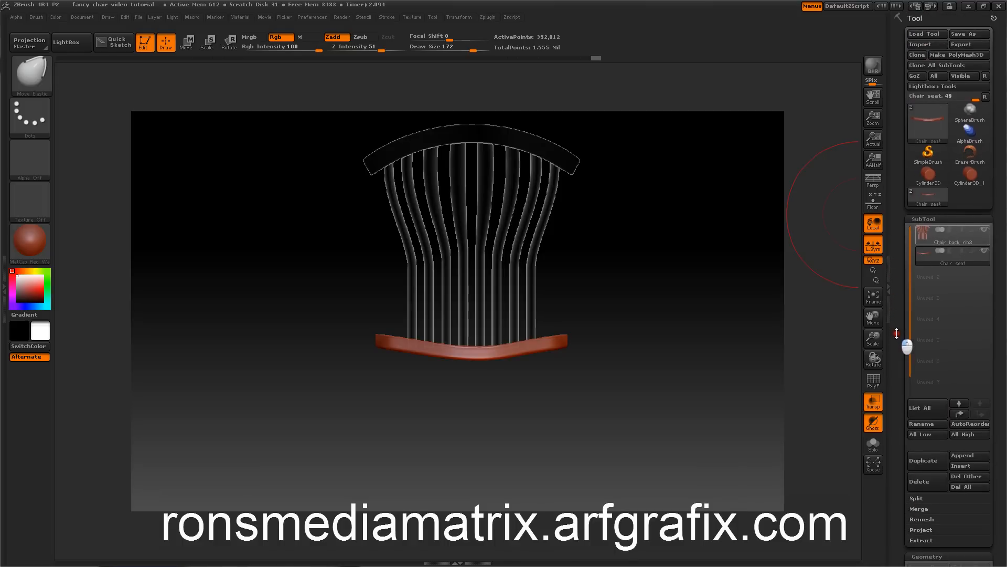
{"action": "left_click", "coordinate": [930, 246]}
{"action": "key", "text": "shift"}
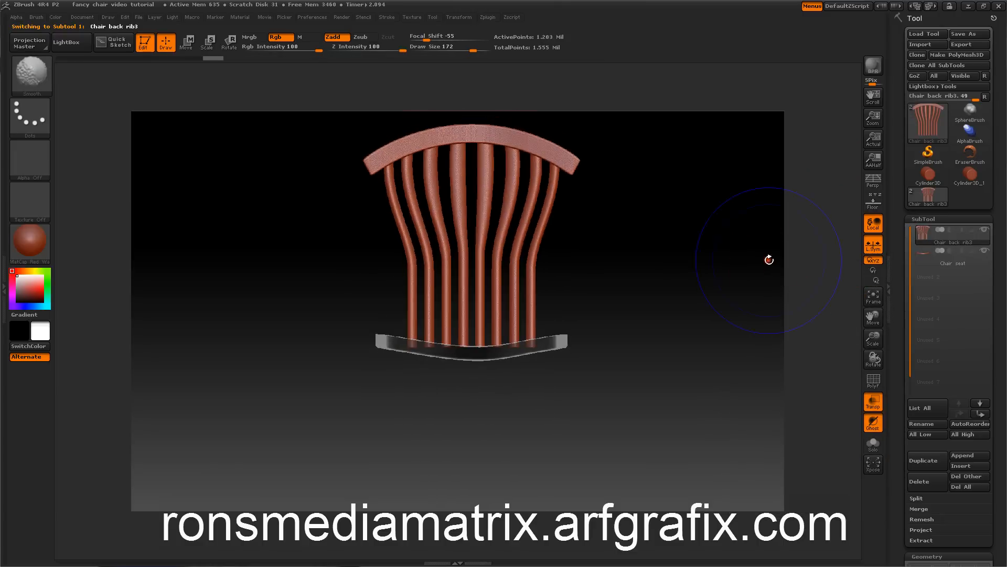
{"action": "left_click_drag", "start_coordinate": [898, 399], "coordinate": [901, 366]}
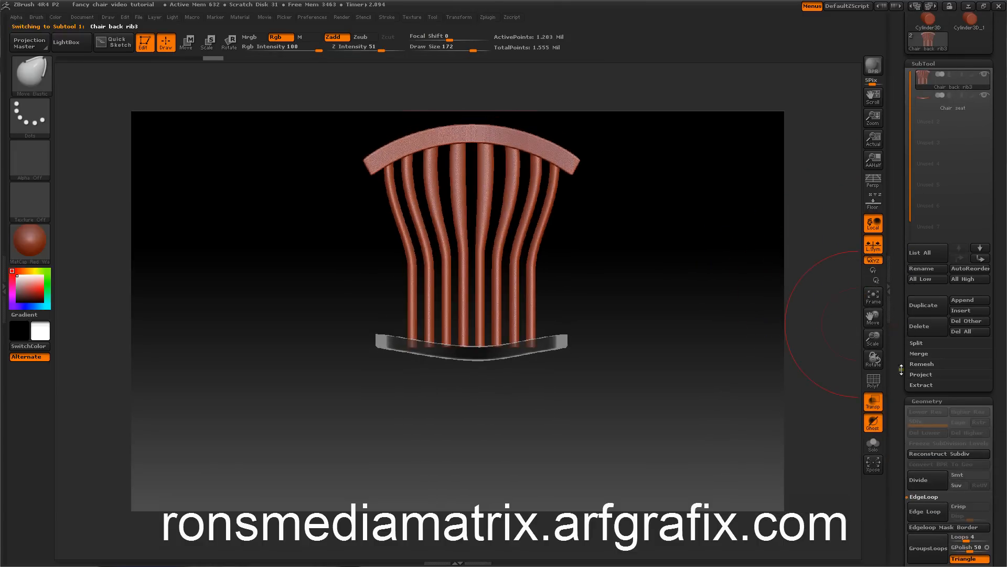
{"action": "left_click", "coordinate": [917, 353]}
{"action": "left_click", "coordinate": [926, 363]}
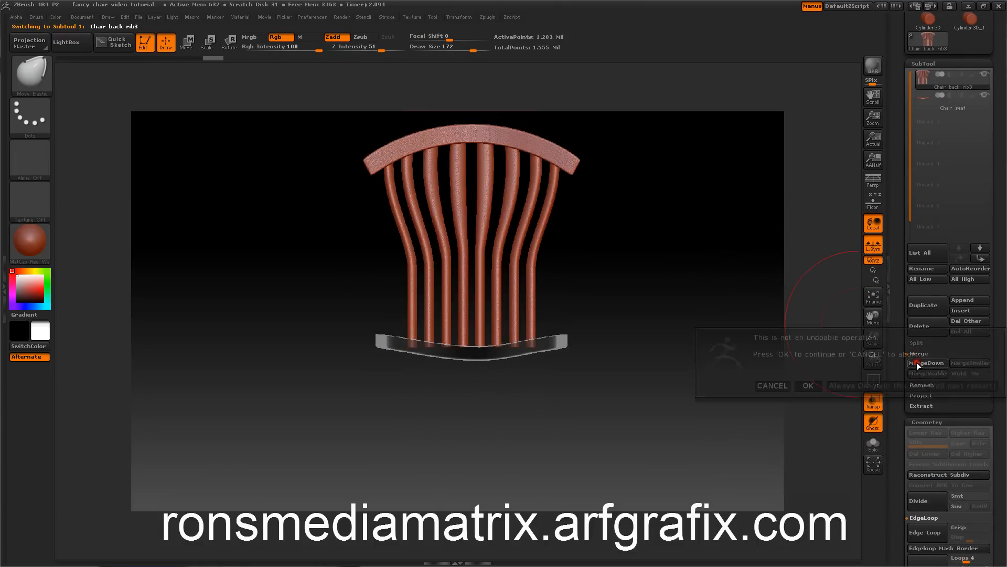
{"action": "left_click", "coordinate": [806, 385]}
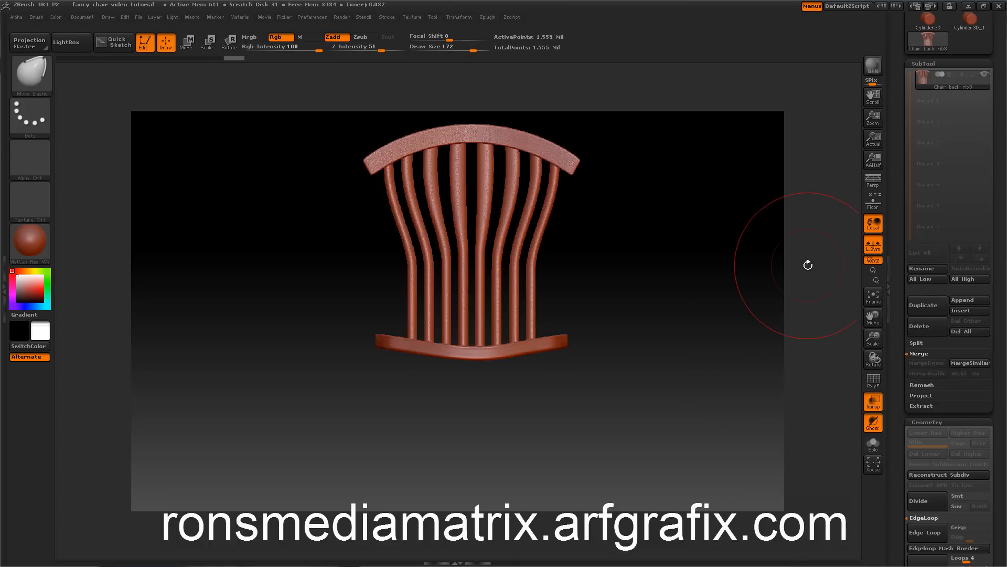
Step: Save the project under its existing name, fancy chair video tutorial
{"action": "key", "text": "ctrl+s"}
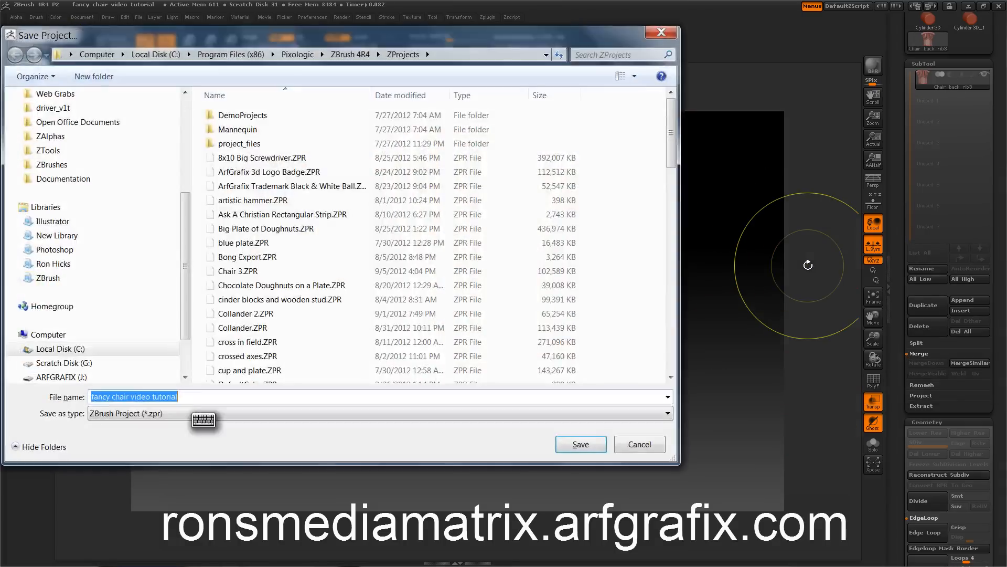
{"action": "left_click", "coordinate": [578, 444]}
{"action": "left_click", "coordinate": [589, 303]}
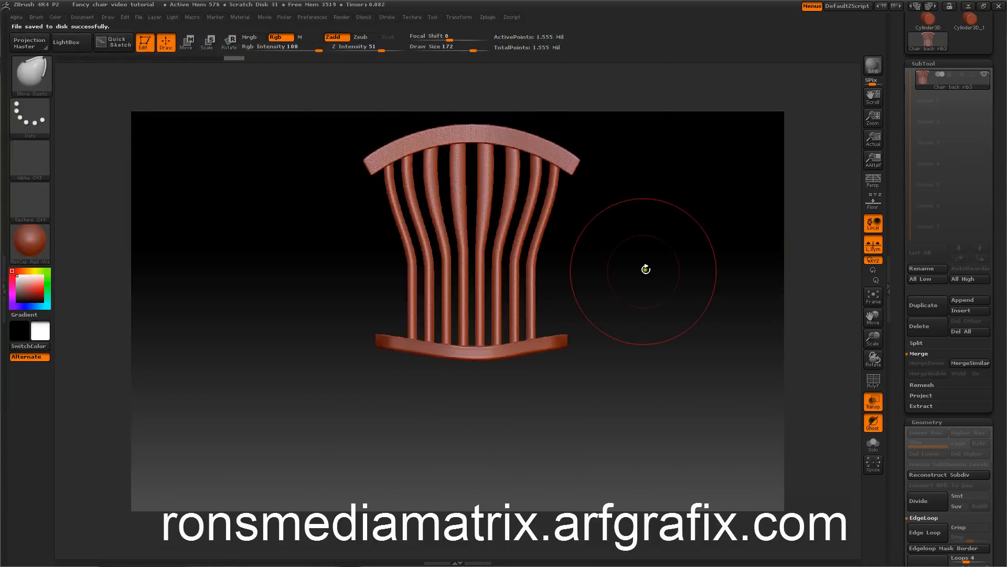
Step: Show the floor grid and set the pivot point on the merged chair
{"action": "mouse_move", "coordinate": [661, 299]}
{"action": "left_mouse_down"}
{"action": "mouse_move", "coordinate": [649, 355]}
{"action": "mouse_move", "coordinate": [653, 283]}
{"action": "mouse_move", "coordinate": [640, 313]}
{"action": "mouse_move", "coordinate": [663, 306]}
{"action": "mouse_move", "coordinate": [650, 299]}
{"action": "mouse_move", "coordinate": [649, 331]}
{"action": "mouse_move", "coordinate": [649, 308]}
{"action": "left_mouse_up"}
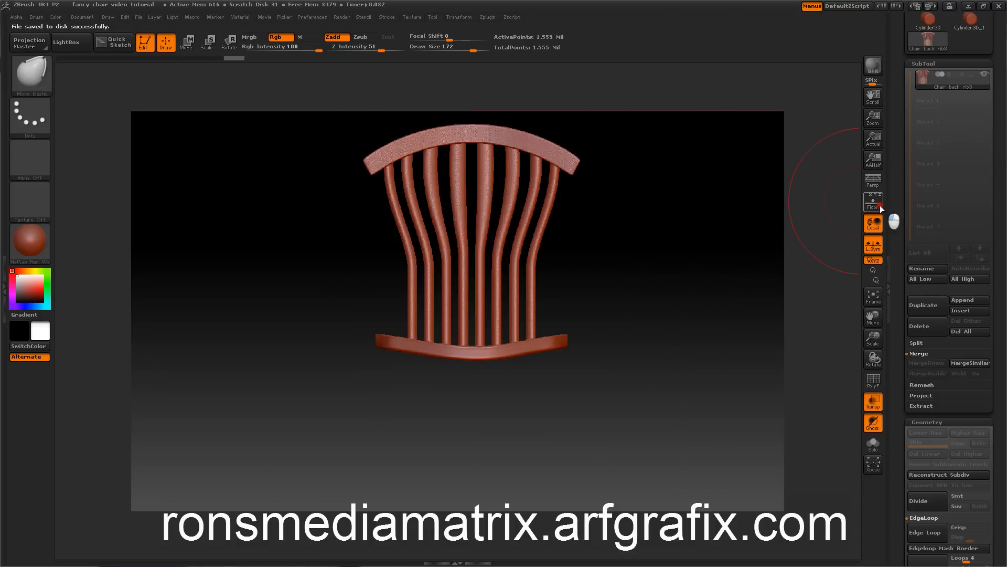
{"action": "left_click", "coordinate": [875, 204]}
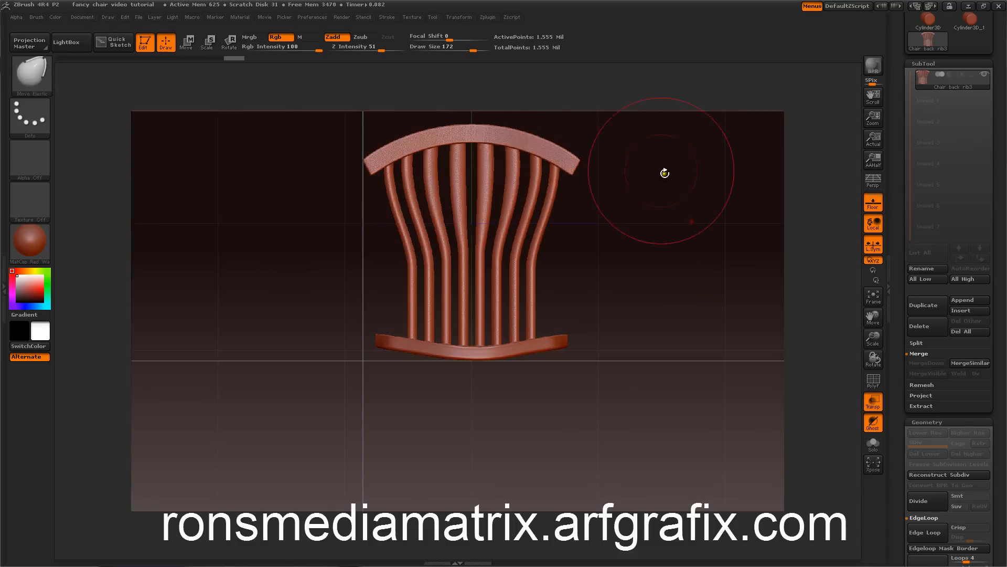
{"action": "left_click", "coordinate": [461, 17]}
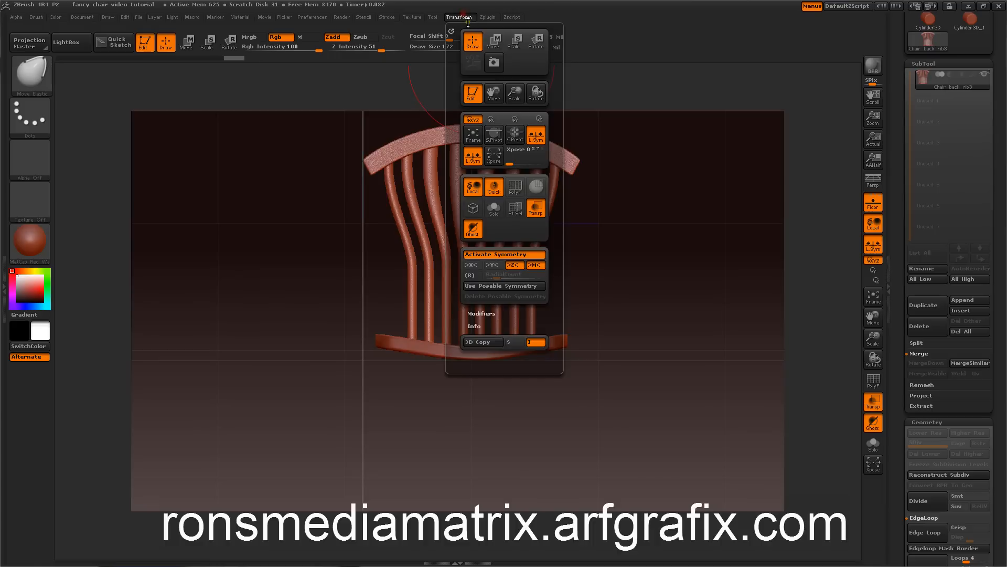
{"action": "left_click", "coordinate": [493, 138]}
{"action": "mouse_move", "coordinate": [654, 243]}
{"action": "left_mouse_down"}
{"action": "mouse_move", "coordinate": [659, 220]}
{"action": "mouse_move", "coordinate": [654, 252]}
{"action": "mouse_move", "coordinate": [656, 229]}
{"action": "mouse_move", "coordinate": [628, 222]}
{"action": "mouse_move", "coordinate": [654, 296]}
{"action": "mouse_move", "coordinate": [645, 285]}
{"action": "mouse_move", "coordinate": [659, 296]}
{"action": "mouse_move", "coordinate": [657, 278]}
{"action": "mouse_move", "coordinate": [675, 274]}
{"action": "mouse_move", "coordinate": [647, 269]}
{"action": "mouse_move", "coordinate": [677, 308]}
{"action": "mouse_move", "coordinate": [668, 236]}
{"action": "mouse_move", "coordinate": [679, 247]}
{"action": "mouse_move", "coordinate": [656, 250]}
{"action": "mouse_move", "coordinate": [672, 258]}
{"action": "mouse_move", "coordinate": [663, 248]}
{"action": "left_mouse_up"}
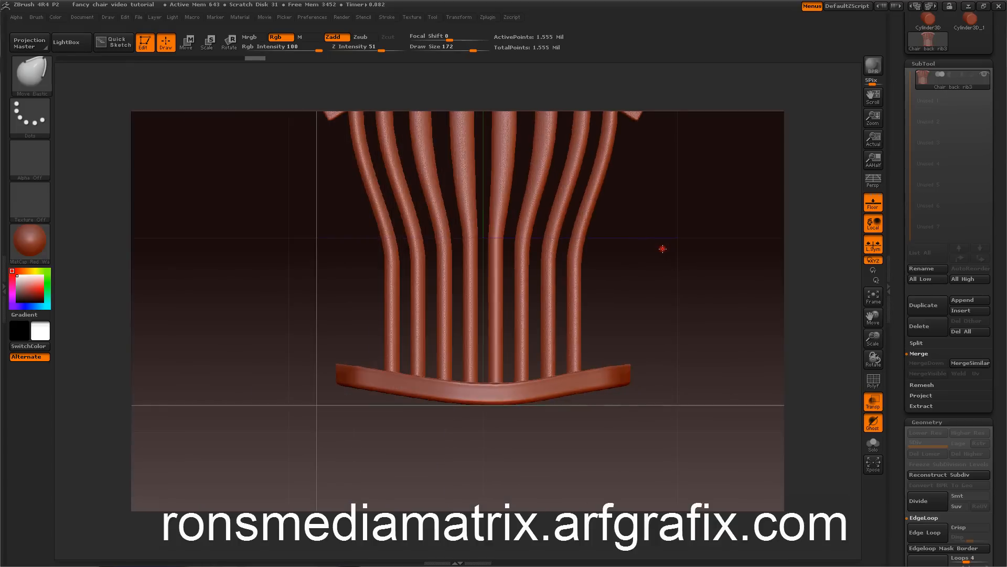
Step: Append a cube as a new subtool to the merged chair and make it active
{"action": "left_click_drag", "start_coordinate": [902, 233], "coordinate": [902, 293]}
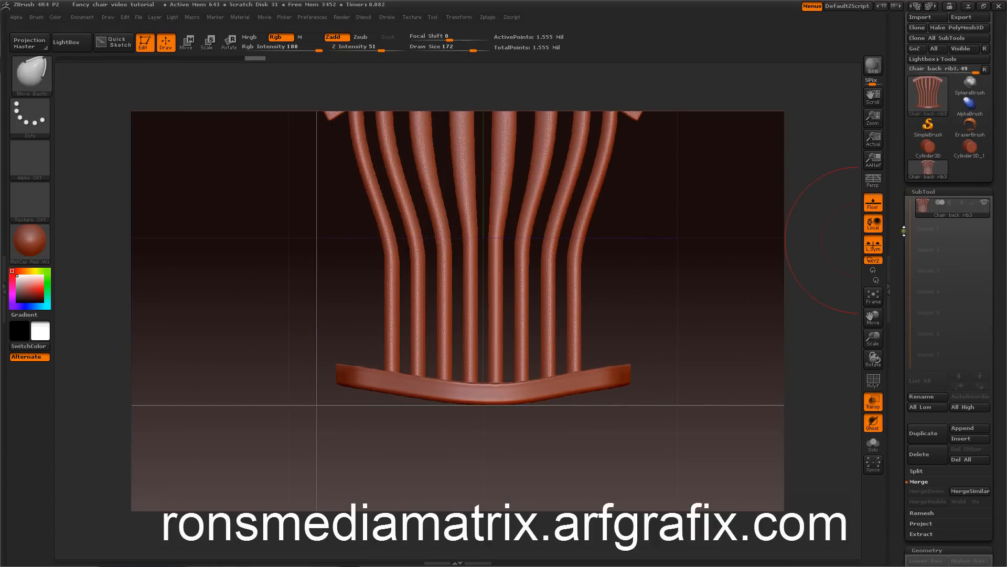
{"action": "left_click_drag", "start_coordinate": [896, 271], "coordinate": [904, 202]}
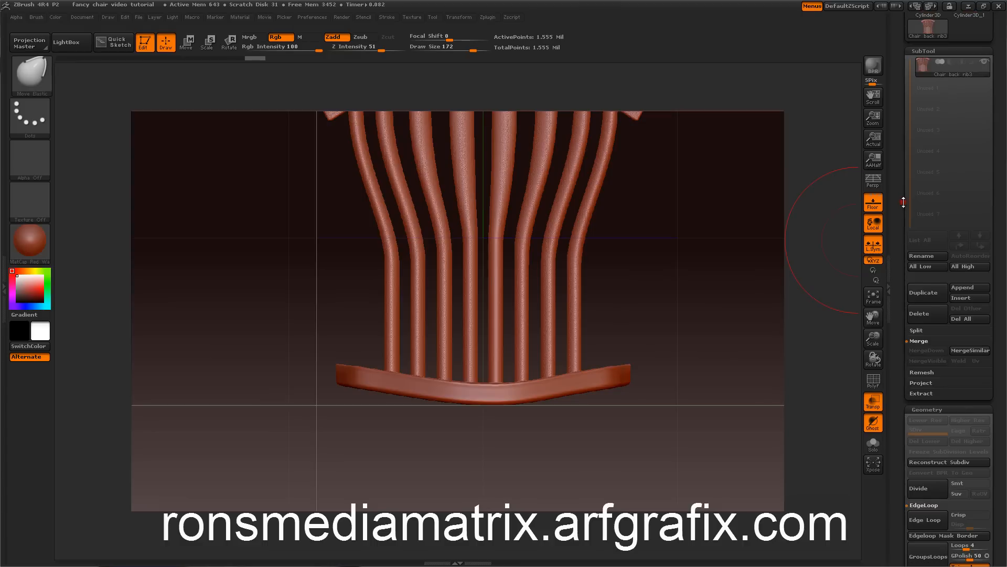
{"action": "left_click", "coordinate": [957, 289]}
{"action": "left_click", "coordinate": [635, 353]}
{"action": "mouse_move", "coordinate": [686, 272]}
{"action": "left_mouse_down"}
{"action": "mouse_move", "coordinate": [718, 273]}
{"action": "mouse_move", "coordinate": [700, 272]}
{"action": "left_mouse_up"}
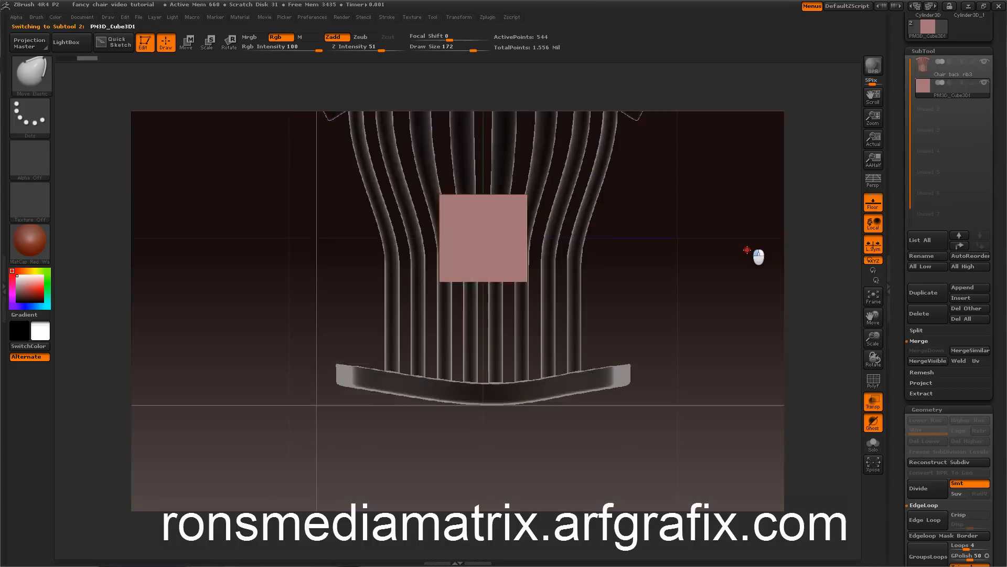
Step: Examine the cube's polygon wireframe against the chair from the front and the side
{"action": "left_click_drag", "start_coordinate": [760, 268], "coordinate": [738, 228]}
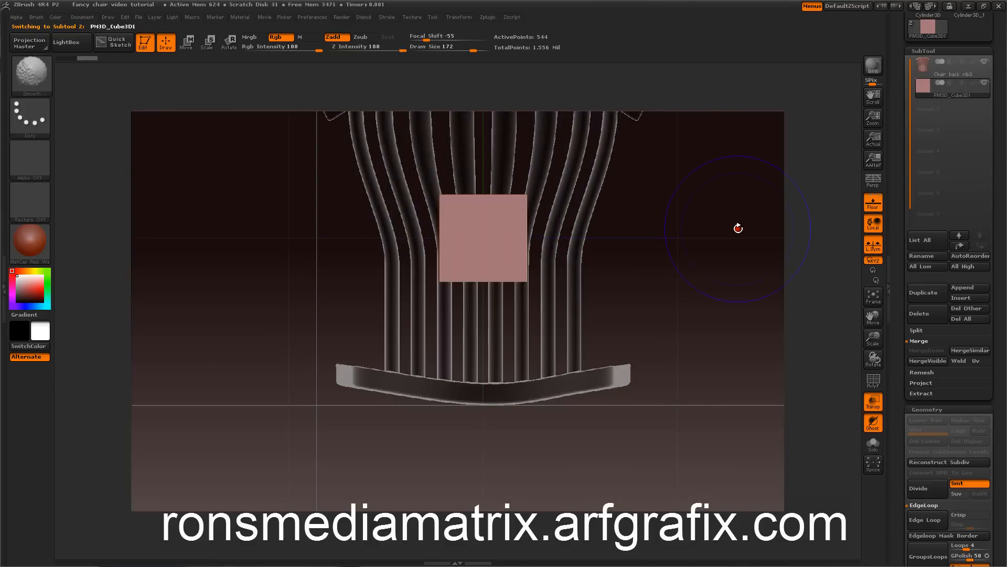
{"action": "left_click", "coordinate": [872, 380]}
{"action": "left_click_drag", "start_coordinate": [740, 303], "coordinate": [752, 324]}
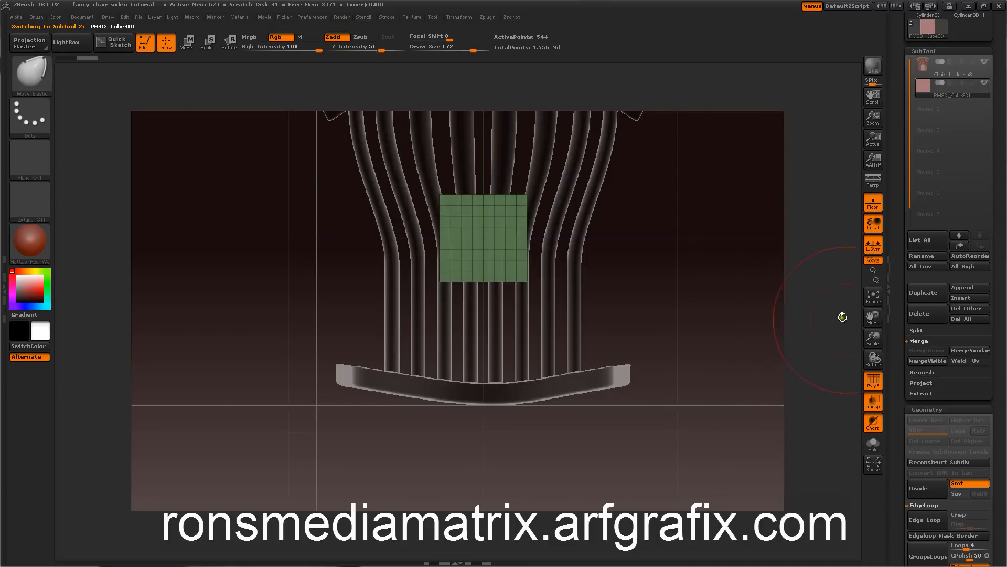
{"action": "left_click_drag", "start_coordinate": [891, 370], "coordinate": [889, 277]}
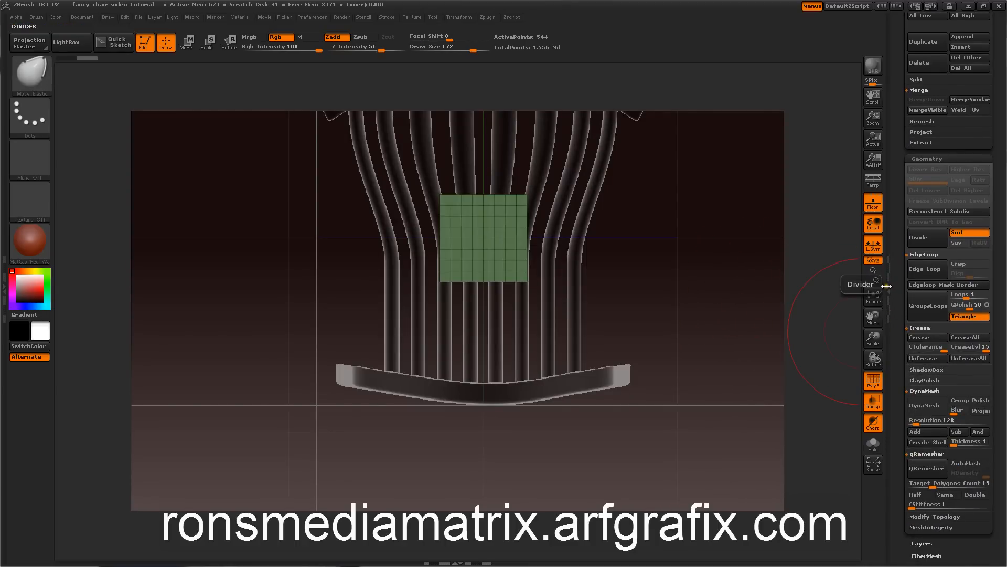
{"action": "left_click_drag", "start_coordinate": [902, 323], "coordinate": [897, 303]}
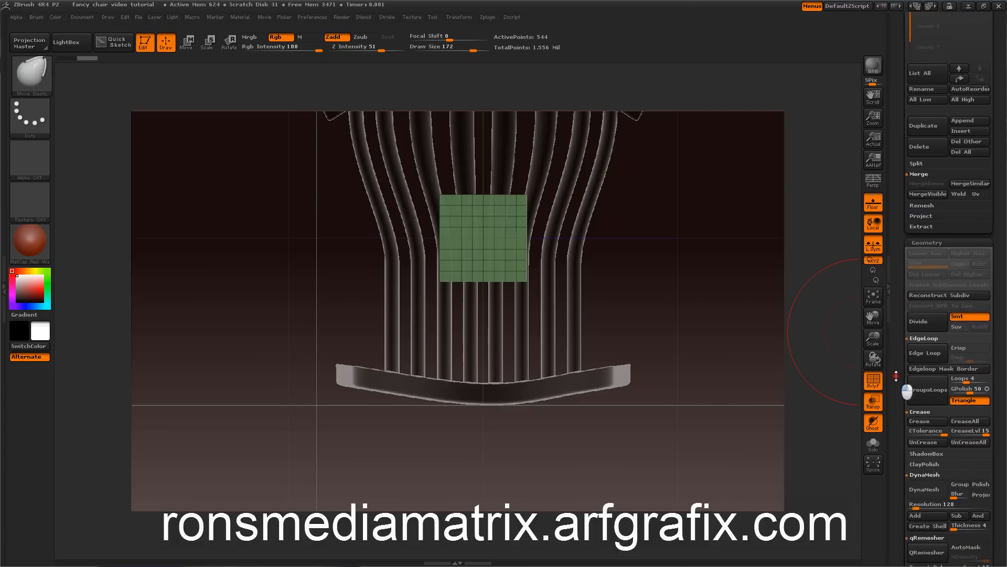
{"action": "scroll", "coordinate": [895, 350], "scroll_direction": "down", "scroll_amount": 5}
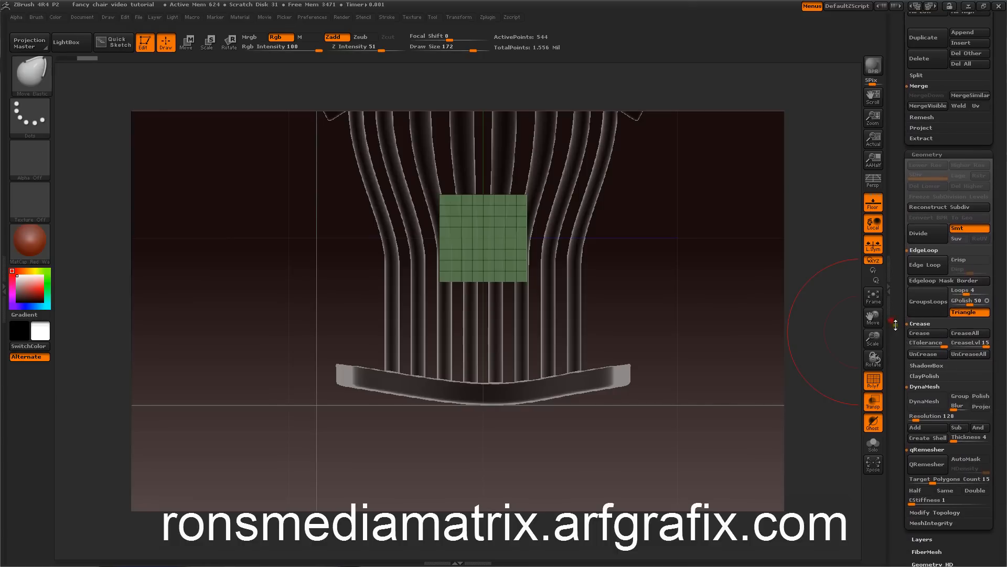
{"action": "scroll", "coordinate": [895, 315], "scroll_direction": "down", "scroll_amount": 10}
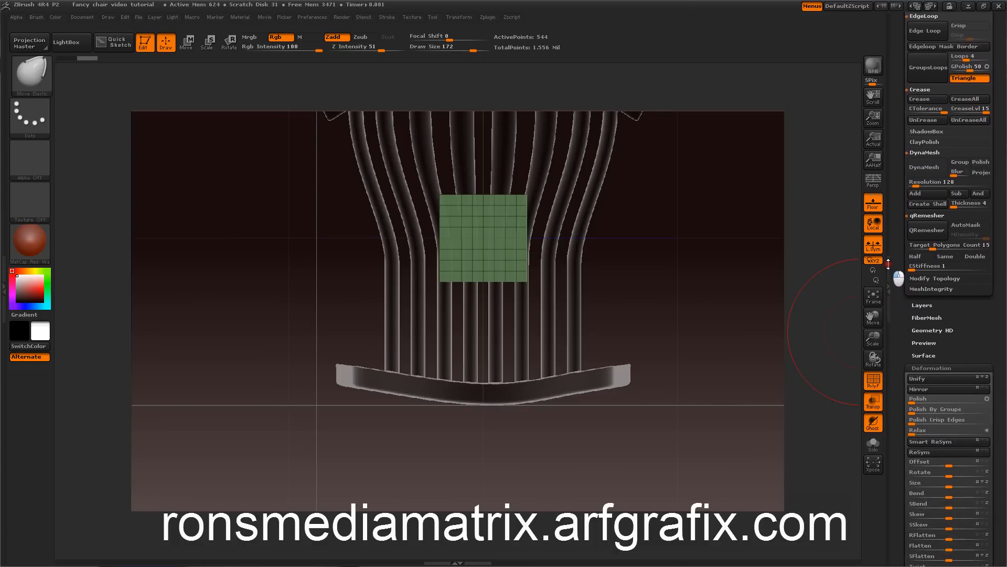
{"action": "scroll", "coordinate": [899, 352], "scroll_direction": "down", "scroll_amount": 8}
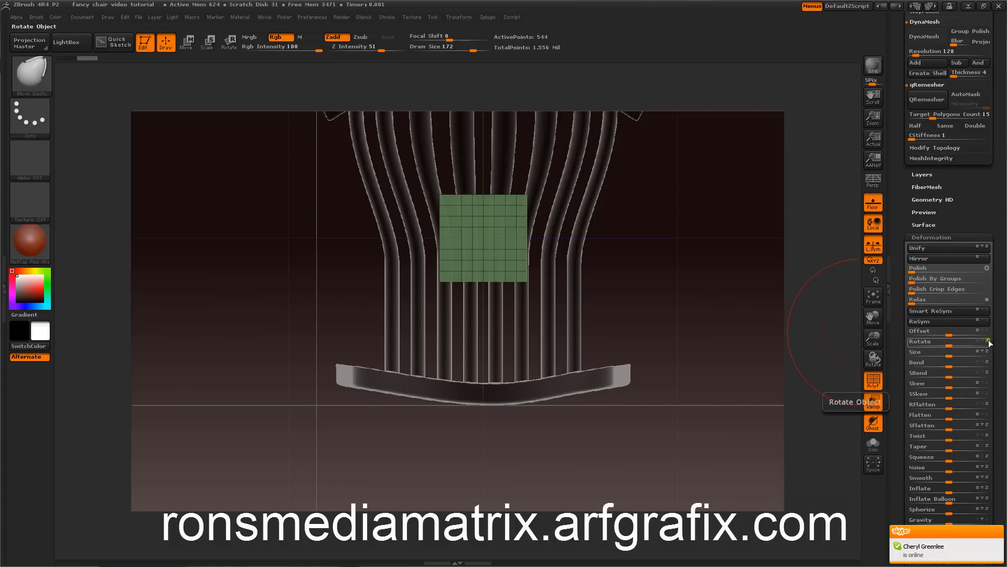
{"action": "left_click", "coordinate": [928, 341]}
{"action": "mouse_move", "coordinate": [765, 257]}
{"action": "left_mouse_down"}
{"action": "mouse_move", "coordinate": [757, 293]}
{"action": "mouse_move", "coordinate": [769, 252]}
{"action": "mouse_move", "coordinate": [771, 278]}
{"action": "mouse_move", "coordinate": [762, 259]}
{"action": "left_mouse_up"}
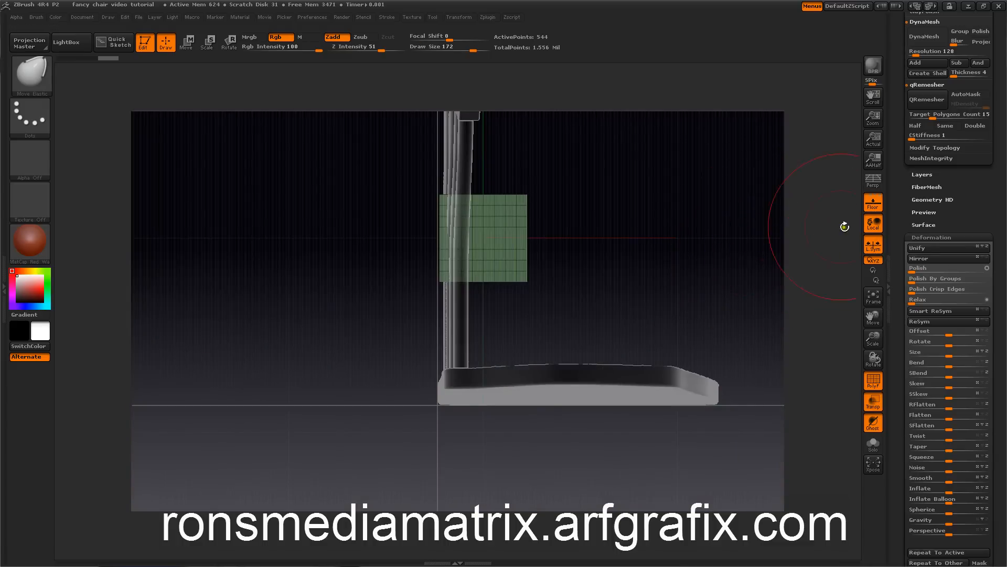
{"action": "left_click", "coordinate": [872, 383]}
{"action": "mouse_move", "coordinate": [726, 247]}
{"action": "left_mouse_down"}
{"action": "mouse_move", "coordinate": [710, 272]}
{"action": "mouse_move", "coordinate": [679, 252]}
{"action": "mouse_move", "coordinate": [728, 286]}
{"action": "mouse_move", "coordinate": [697, 259]}
{"action": "mouse_move", "coordinate": [699, 271]}
{"action": "mouse_move", "coordinate": [715, 272]}
{"action": "mouse_move", "coordinate": [704, 261]}
{"action": "left_mouse_up"}
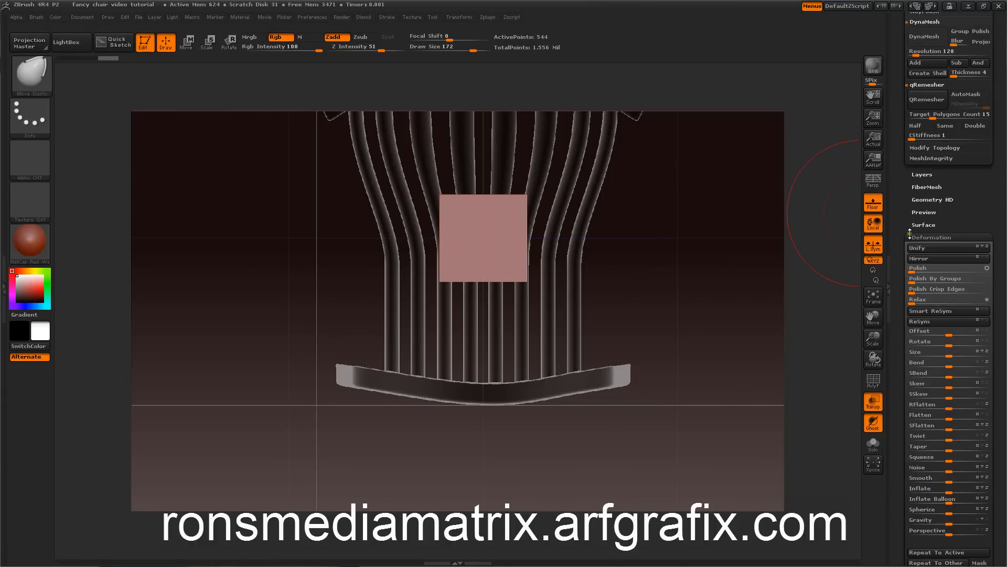
Step: Flatten the cube vertically into a thin bar with the Y-axis Size deformation
{"action": "left_click", "coordinate": [914, 236]}
{"action": "left_click", "coordinate": [914, 236]}
{"action": "left_click_drag", "start_coordinate": [914, 236], "coordinate": [914, 210]}
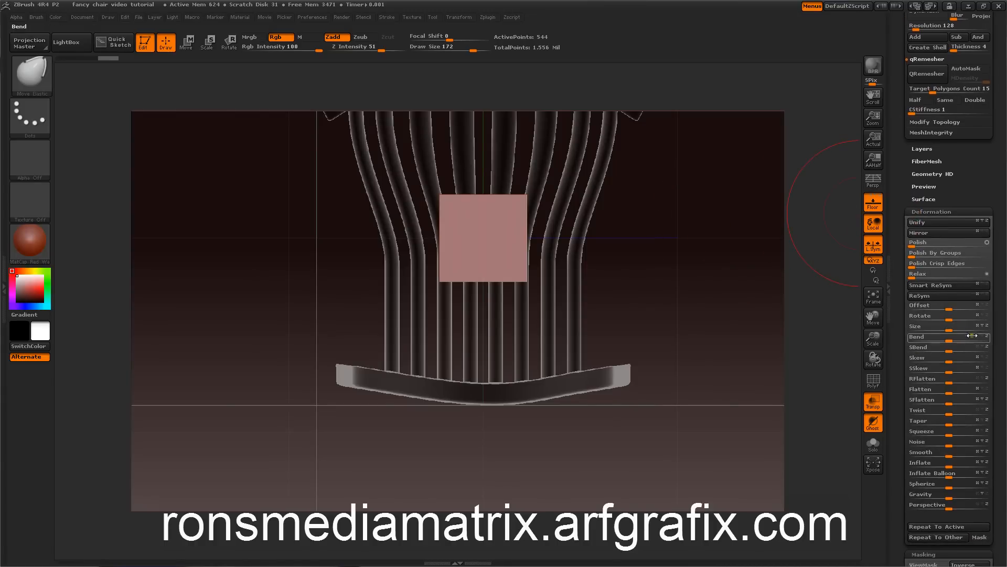
{"action": "left_click_drag", "start_coordinate": [957, 328], "coordinate": [898, 319]}
{"action": "left_click_drag", "start_coordinate": [933, 328], "coordinate": [923, 331]}
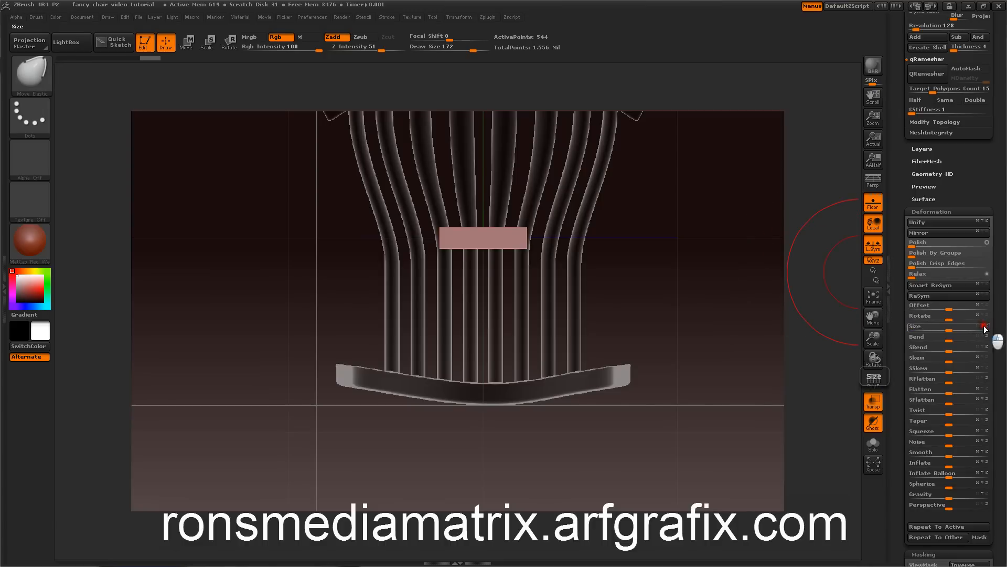
Step: Narrow the bar along the X axis and lengthen it along the Z axis with the Size deformation
{"action": "left_click_drag", "start_coordinate": [956, 330], "coordinate": [930, 329]}
{"action": "mouse_move", "coordinate": [781, 268]}
{"action": "left_mouse_down"}
{"action": "mouse_move", "coordinate": [795, 285]}
{"action": "mouse_move", "coordinate": [816, 283]}
{"action": "mouse_move", "coordinate": [794, 267]}
{"action": "left_mouse_up"}
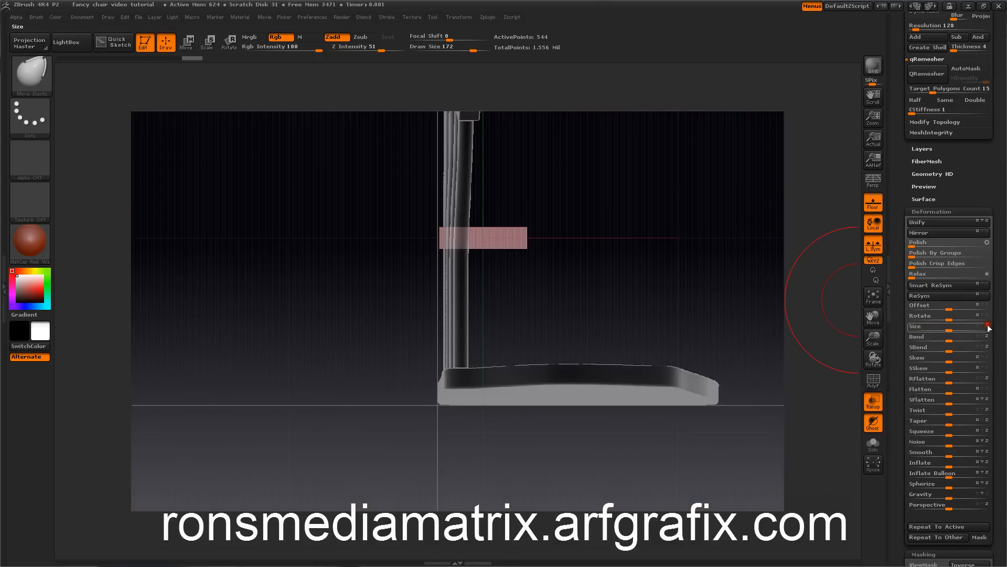
{"action": "mouse_move", "coordinate": [979, 329]}
{"action": "left_mouse_down"}
{"action": "mouse_move", "coordinate": [965, 324]}
{"action": "mouse_move", "coordinate": [996, 321]}
{"action": "left_mouse_up"}
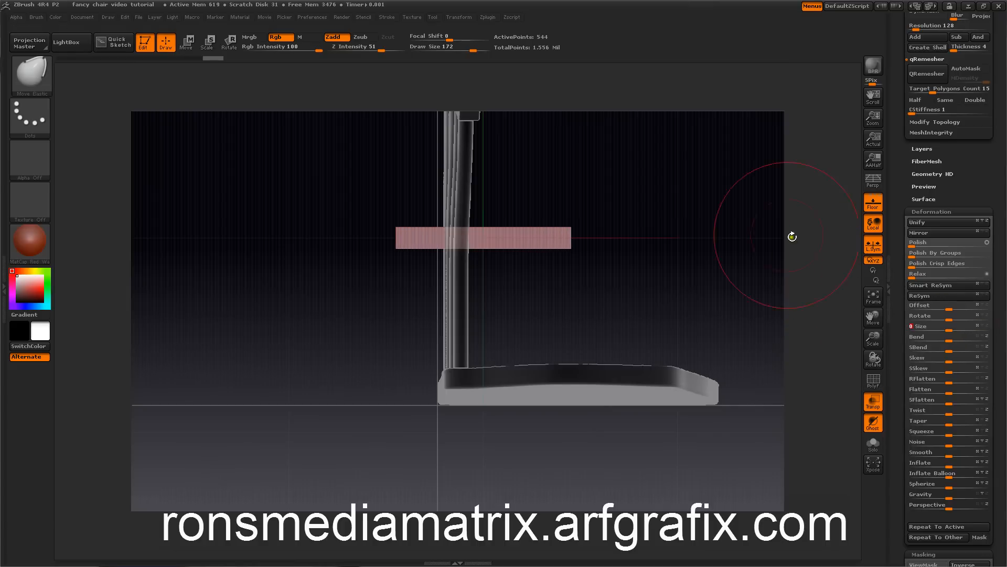
{"action": "mouse_move", "coordinate": [676, 178]}
{"action": "left_mouse_down"}
{"action": "mouse_move", "coordinate": [646, 200]}
{"action": "mouse_move", "coordinate": [627, 191]}
{"action": "mouse_move", "coordinate": [695, 234]}
{"action": "mouse_move", "coordinate": [710, 288]}
{"action": "mouse_move", "coordinate": [715, 227]}
{"action": "mouse_move", "coordinate": [756, 241]}
{"action": "mouse_move", "coordinate": [751, 234]}
{"action": "mouse_move", "coordinate": [724, 275]}
{"action": "mouse_move", "coordinate": [670, 262]}
{"action": "left_mouse_up"}
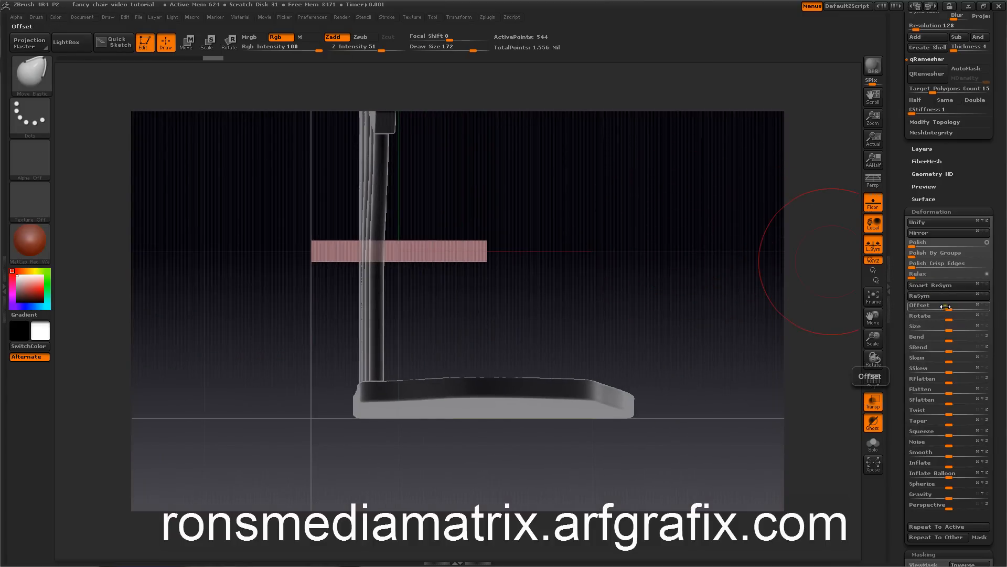
Step: Offset the bar along Z to just in front of the chair back and narrow it further along X with Size
{"action": "left_click_drag", "start_coordinate": [949, 307], "coordinate": [904, 304]}
{"action": "left_click_drag", "start_coordinate": [749, 229], "coordinate": [705, 247]}
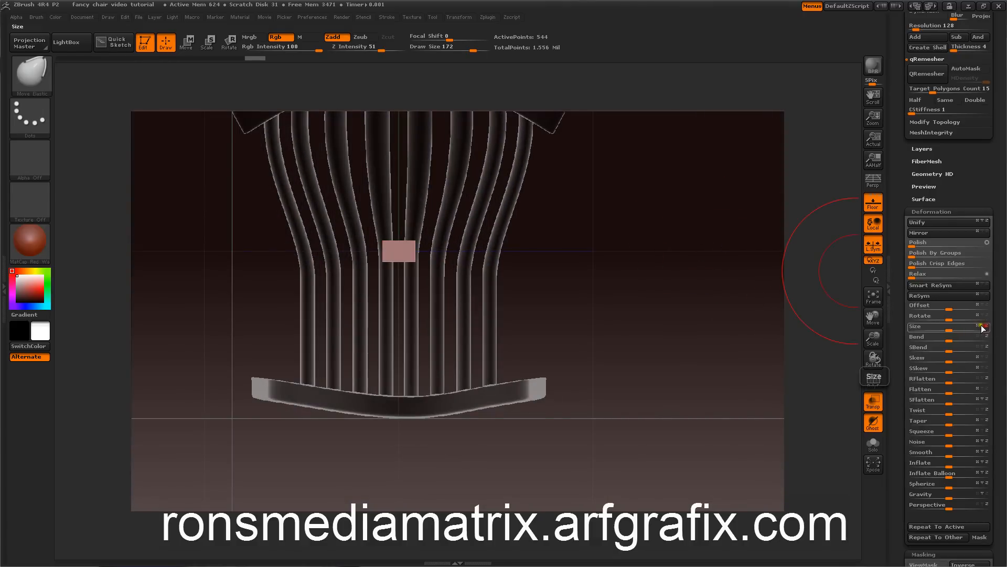
{"action": "left_click_drag", "start_coordinate": [957, 325], "coordinate": [924, 326]}
{"action": "mouse_move", "coordinate": [776, 278]}
{"action": "left_mouse_down"}
{"action": "mouse_move", "coordinate": [791, 278]}
{"action": "mouse_move", "coordinate": [778, 254]}
{"action": "mouse_move", "coordinate": [785, 260]}
{"action": "left_mouse_up"}
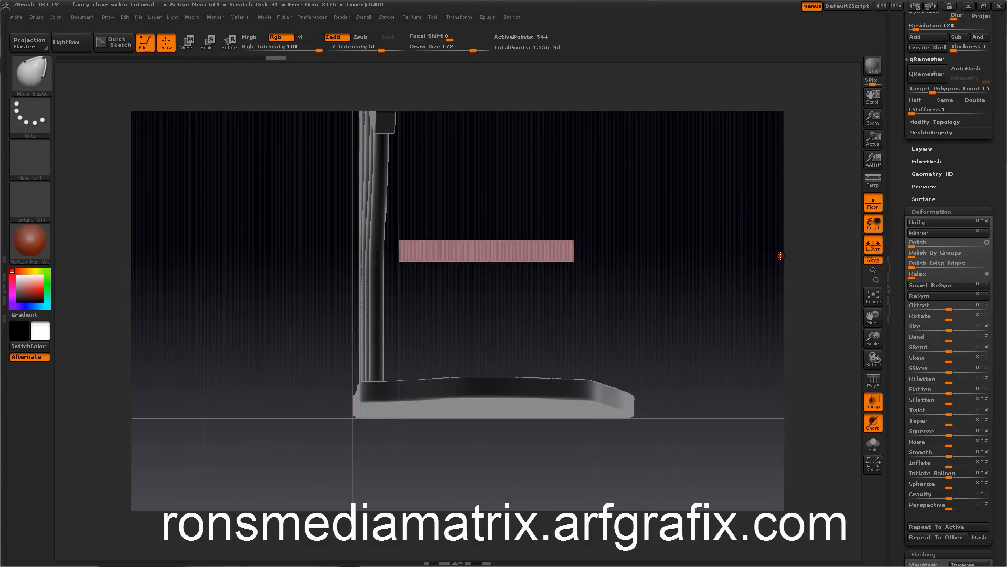
{"action": "mouse_move", "coordinate": [778, 218]}
{"action": "left_mouse_down"}
{"action": "mouse_move", "coordinate": [760, 239]}
{"action": "mouse_move", "coordinate": [783, 209]}
{"action": "left_mouse_up"}
Step: Append a Cylinder3D as a new subtool below the bar and make it active
{"action": "left_click_drag", "start_coordinate": [899, 195], "coordinate": [917, 405]}
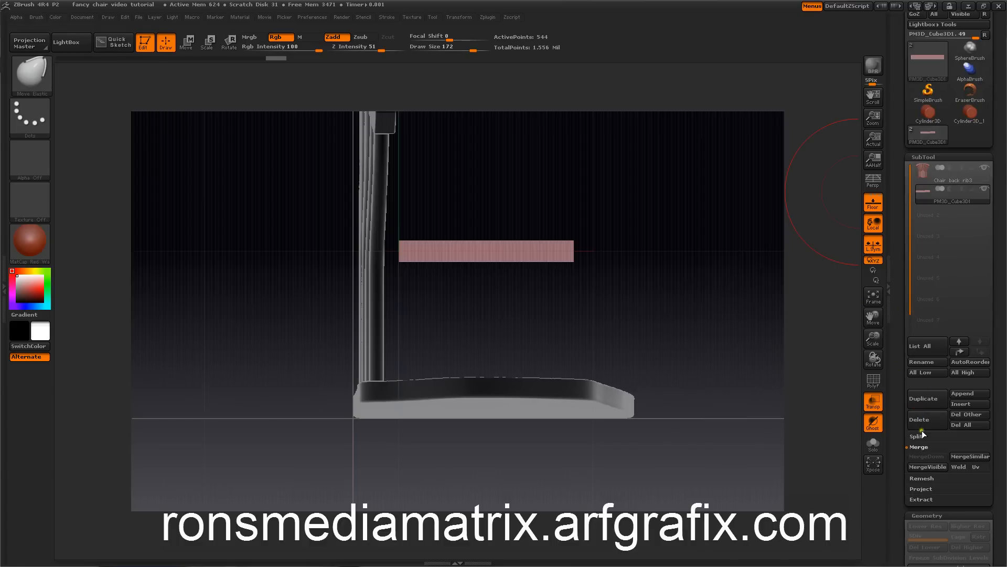
{"action": "left_click", "coordinate": [962, 395]}
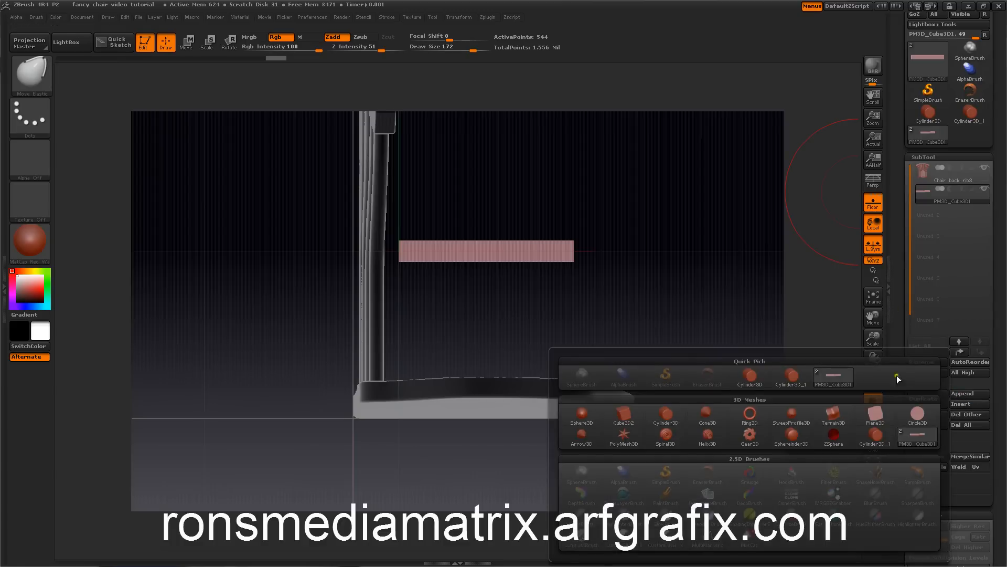
{"action": "left_click", "coordinate": [741, 382]}
{"action": "left_click_drag", "start_coordinate": [738, 292], "coordinate": [668, 302]}
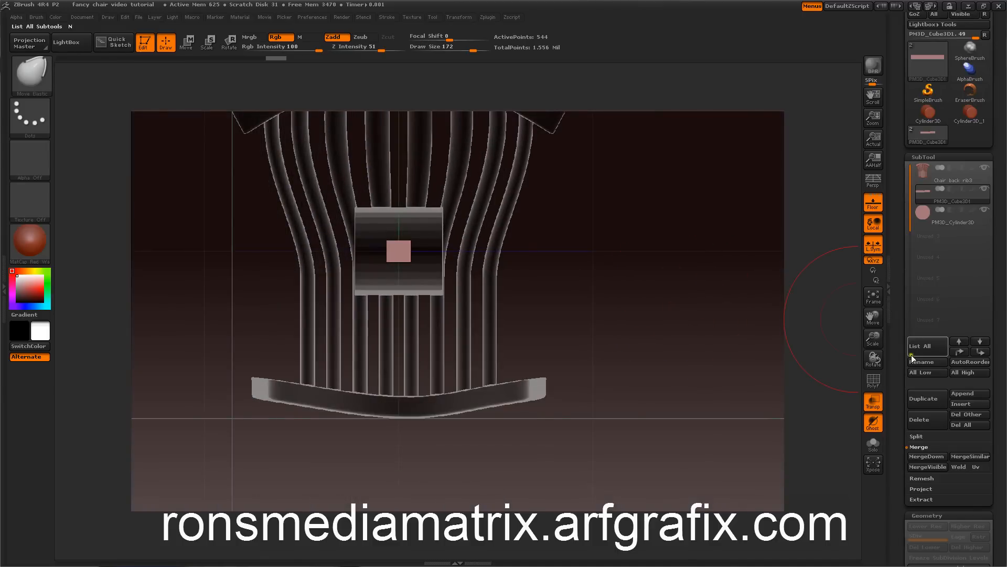
{"action": "left_click", "coordinate": [920, 211]}
Step: Thin the cylinder along the X axis with the Size deformation until it is slightly narrower than the bar
{"action": "left_click_drag", "start_coordinate": [775, 286], "coordinate": [792, 285]}
{"action": "left_click_drag", "start_coordinate": [898, 340], "coordinate": [895, 240]}
{"action": "left_click_drag", "start_coordinate": [910, 377], "coordinate": [911, 267]}
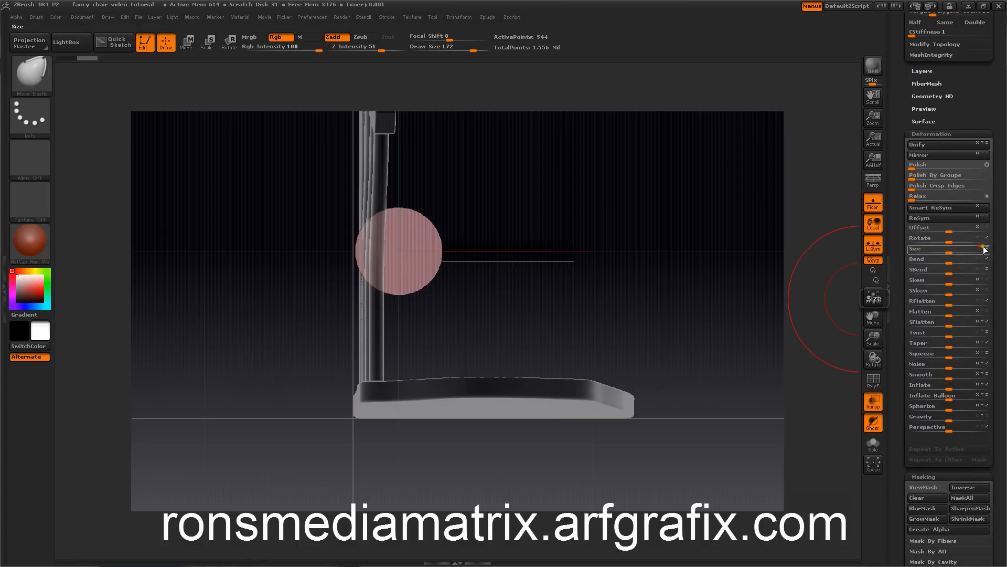
{"action": "mouse_move", "coordinate": [782, 231]}
{"action": "left_mouse_down"}
{"action": "mouse_move", "coordinate": [804, 243]}
{"action": "mouse_move", "coordinate": [773, 242]}
{"action": "left_mouse_up"}
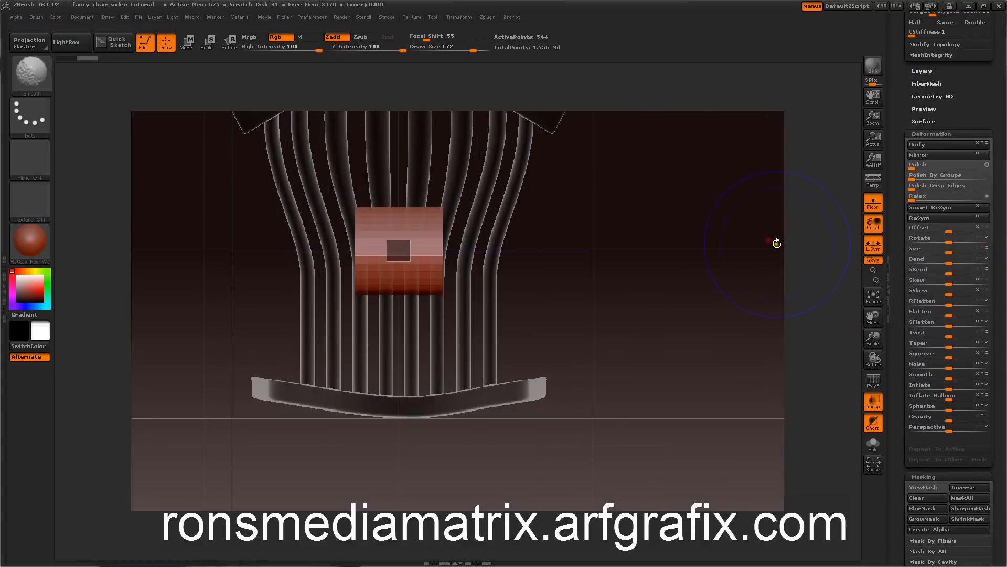
{"action": "left_click_drag", "start_coordinate": [946, 251], "coordinate": [916, 252]}
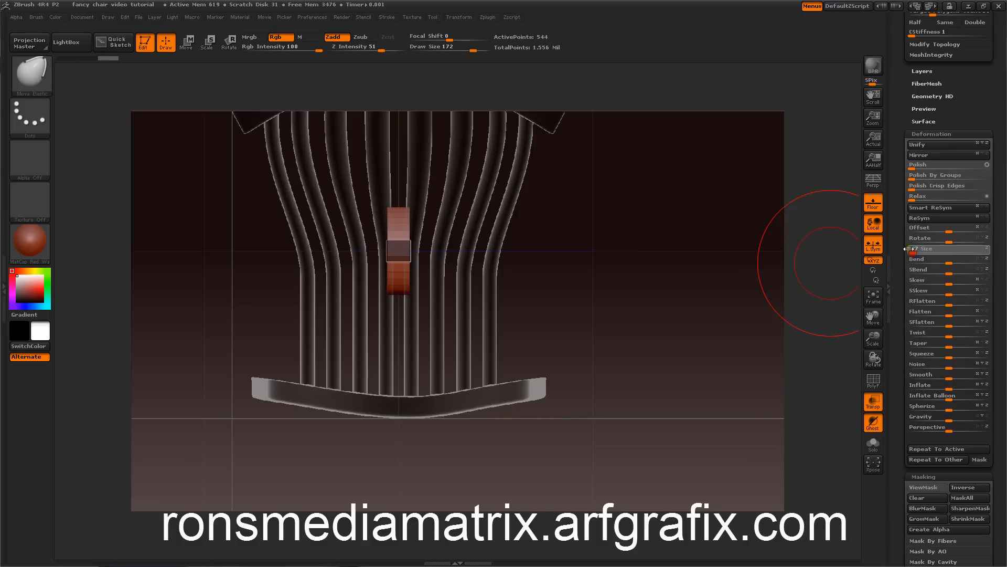
{"action": "left_click_drag", "start_coordinate": [911, 252], "coordinate": [912, 252]}
{"action": "mouse_move", "coordinate": [810, 238]}
{"action": "left_mouse_down"}
{"action": "mouse_move", "coordinate": [812, 265]}
{"action": "mouse_move", "coordinate": [833, 271]}
{"action": "mouse_move", "coordinate": [810, 252]}
{"action": "mouse_move", "coordinate": [806, 241]}
{"action": "mouse_move", "coordinate": [819, 238]}
{"action": "left_mouse_up"}
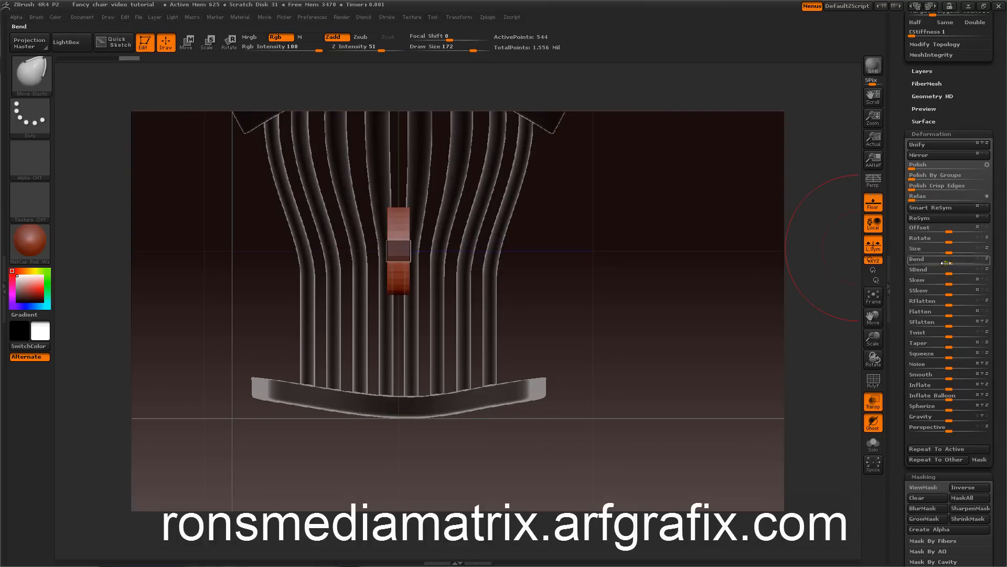
{"action": "left_click_drag", "start_coordinate": [943, 251], "coordinate": [938, 250]}
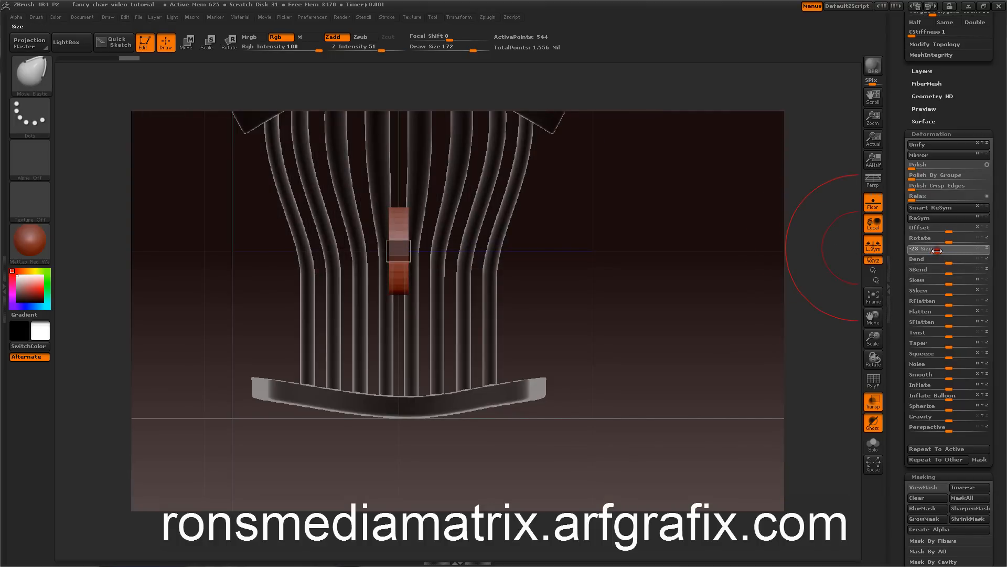
{"action": "mouse_move", "coordinate": [836, 243]}
{"action": "left_mouse_down"}
{"action": "mouse_move", "coordinate": [827, 281]}
{"action": "mouse_move", "coordinate": [836, 288]}
{"action": "mouse_move", "coordinate": [835, 247]}
{"action": "left_mouse_up"}
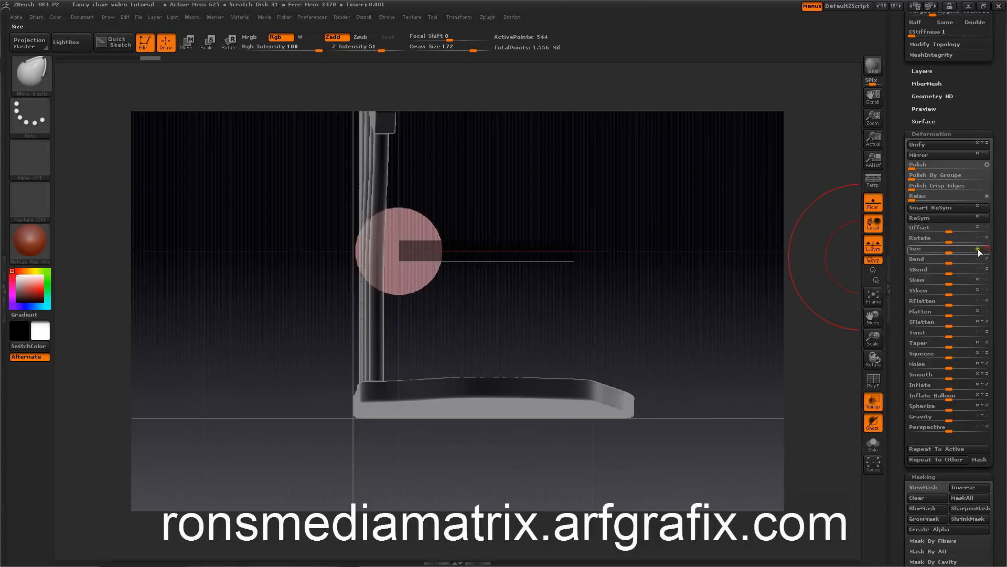
Step: Shrink the cylinder's diameter with the Y and Z Size deformation and offset it along Z by about -38 to the bar's front end
{"action": "left_click_drag", "start_coordinate": [953, 250], "coordinate": [916, 252]}
{"action": "mouse_move", "coordinate": [778, 231]}
{"action": "left_mouse_down"}
{"action": "mouse_move", "coordinate": [785, 243]}
{"action": "mouse_move", "coordinate": [797, 235]}
{"action": "left_mouse_up"}
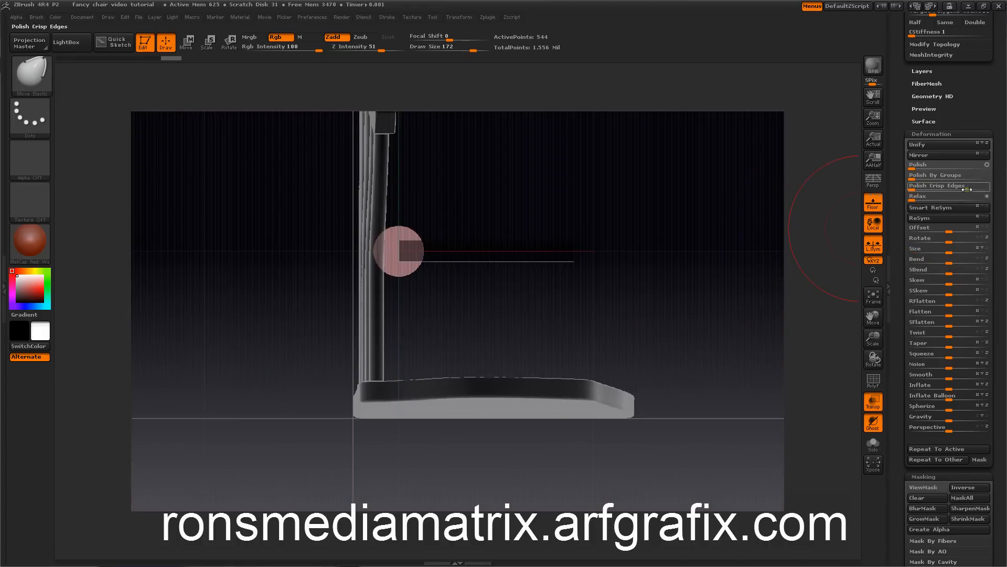
{"action": "left_click_drag", "start_coordinate": [953, 229], "coordinate": [927, 229]}
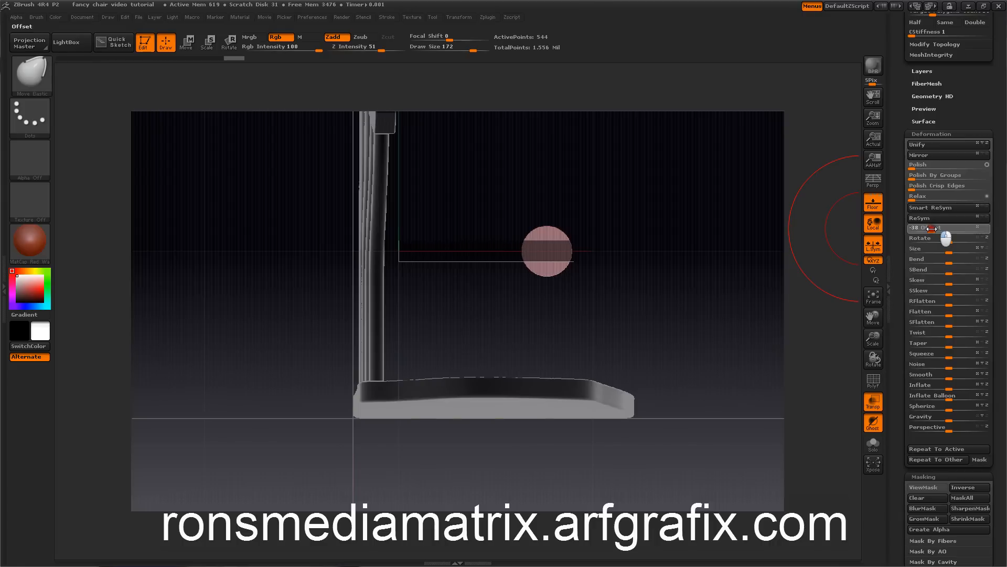
{"action": "mouse_move", "coordinate": [787, 225]}
{"action": "left_mouse_down"}
{"action": "mouse_move", "coordinate": [776, 252]}
{"action": "mouse_move", "coordinate": [796, 242]}
{"action": "left_mouse_up"}
Step: Offset the cylinder down along the Y axis by about 36 so it hangs below the bar's front end
{"action": "left_click", "coordinate": [871, 225]}
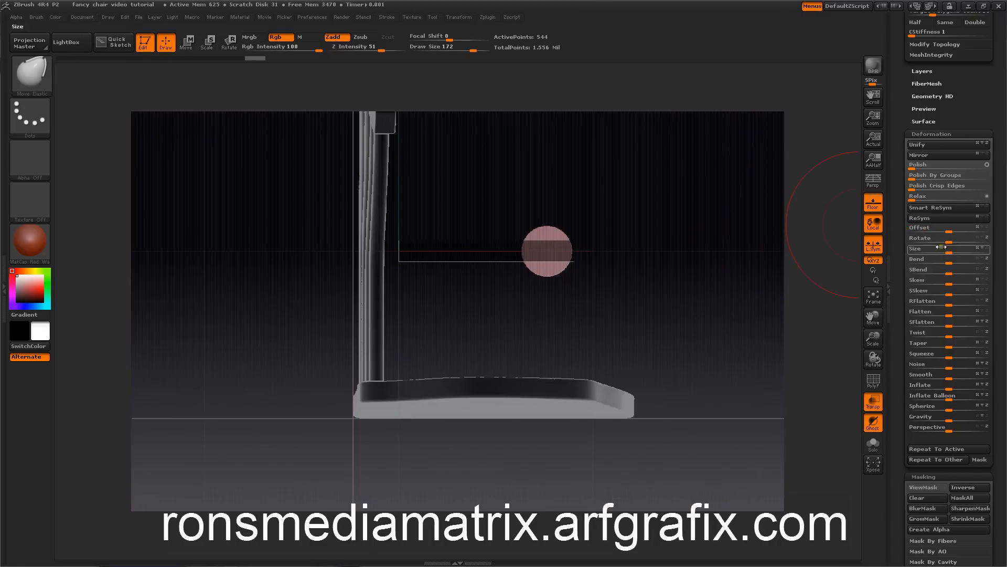
{"action": "left_click_drag", "start_coordinate": [819, 250], "coordinate": [833, 225]}
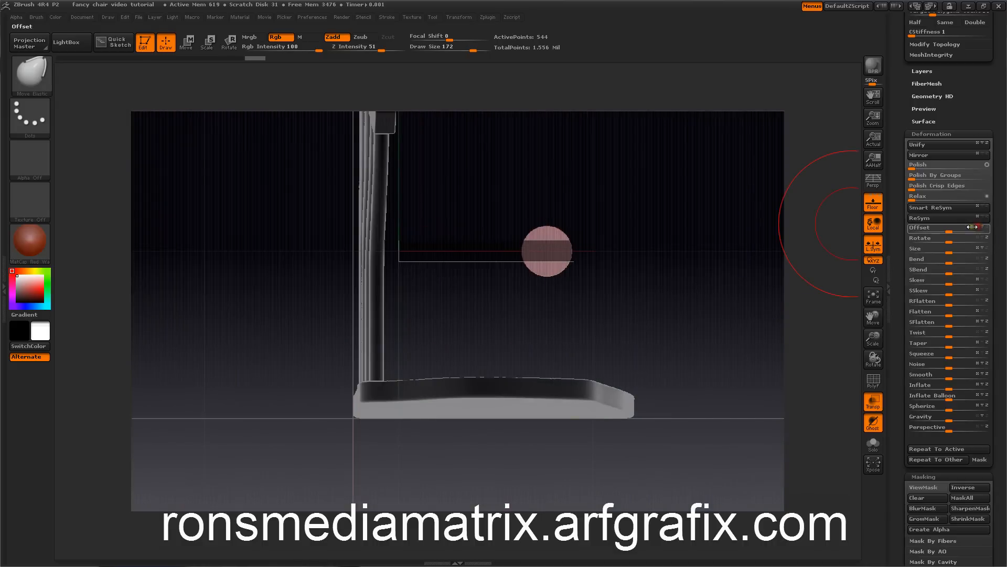
{"action": "left_click", "coordinate": [947, 229]}
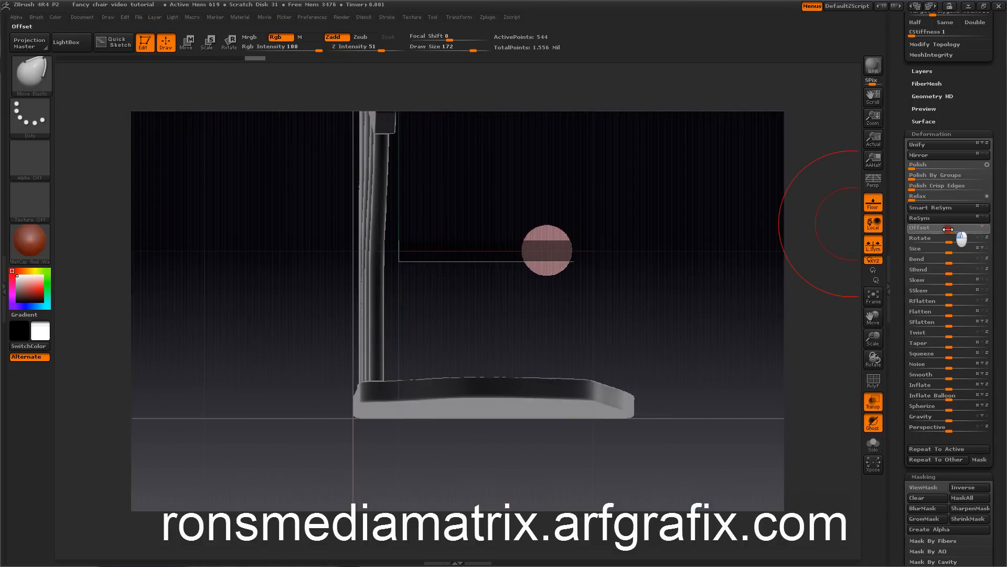
{"action": "left_click_drag", "start_coordinate": [953, 230], "coordinate": [964, 231]}
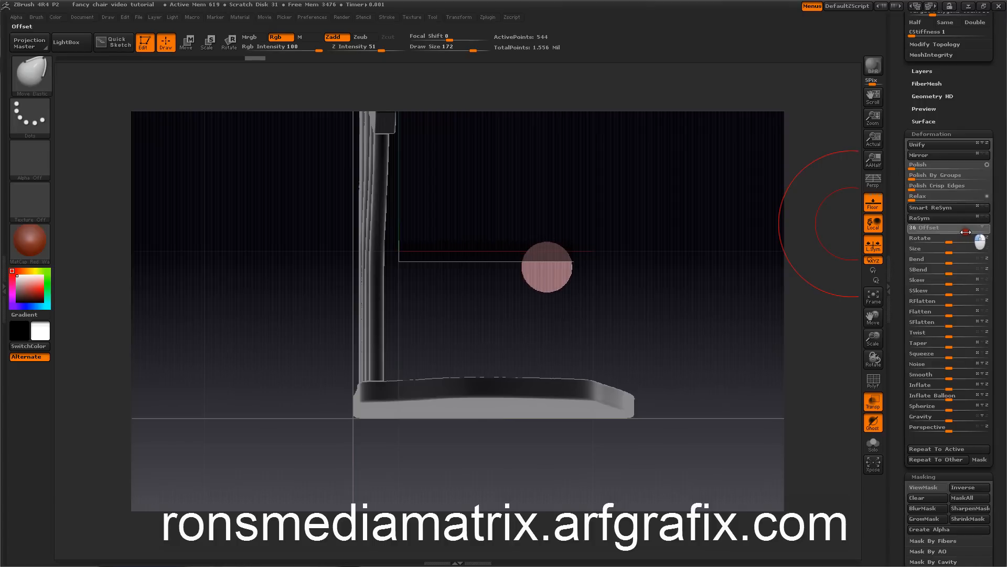
{"action": "left_click_drag", "start_coordinate": [965, 231], "coordinate": [966, 231]}
{"action": "mouse_move", "coordinate": [798, 225]}
{"action": "left_mouse_down"}
{"action": "mouse_move", "coordinate": [779, 241]}
{"action": "mouse_move", "coordinate": [815, 230]}
{"action": "left_mouse_up"}
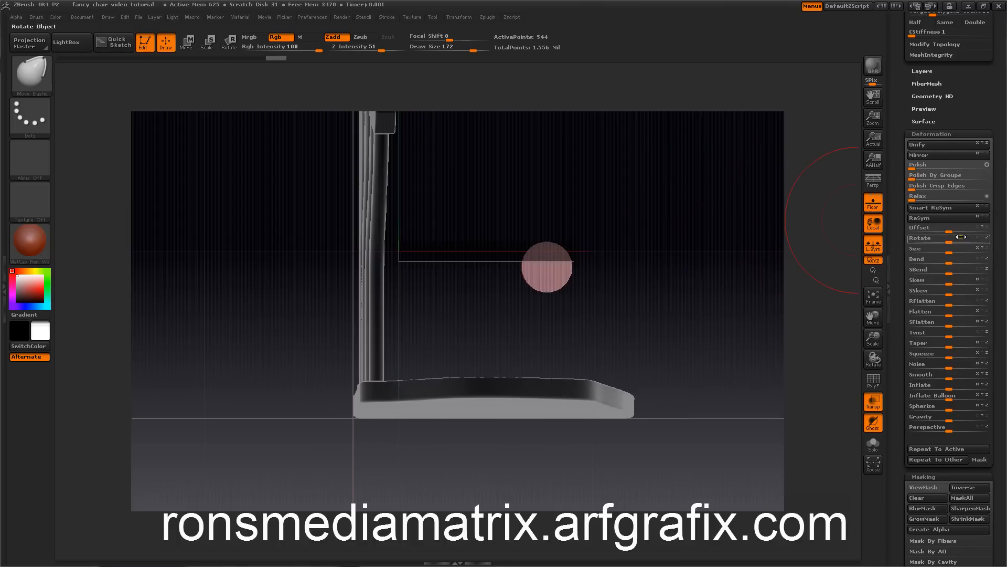
Step: Nudge the cylinder forward along the Z axis so it protrudes slightly beyond the bar's front end
{"action": "left_click", "coordinate": [978, 228]}
{"action": "left_click_drag", "start_coordinate": [975, 227], "coordinate": [922, 220]}
{"action": "left_click_drag", "start_coordinate": [776, 247], "coordinate": [803, 211]}
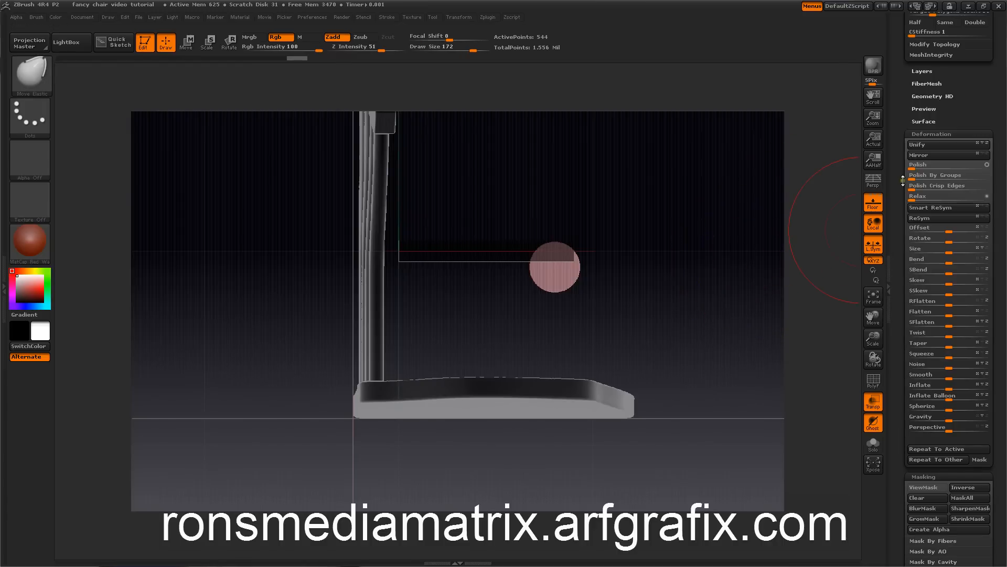
Step: Select the bar subtool and merge the cylinder below it into the same subtool
{"action": "left_click_drag", "start_coordinate": [896, 167], "coordinate": [904, 344]}
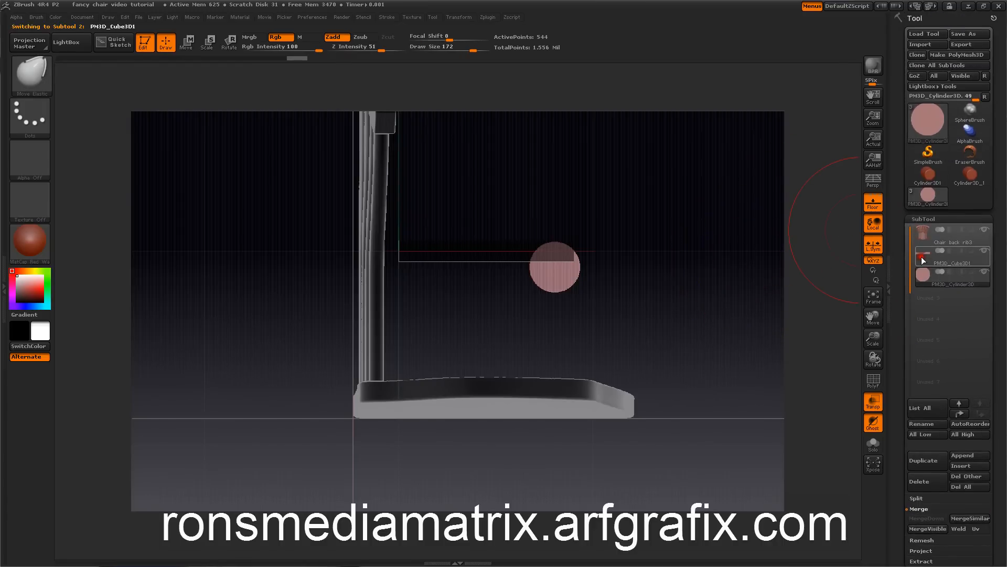
{"action": "left_click", "coordinate": [921, 257]}
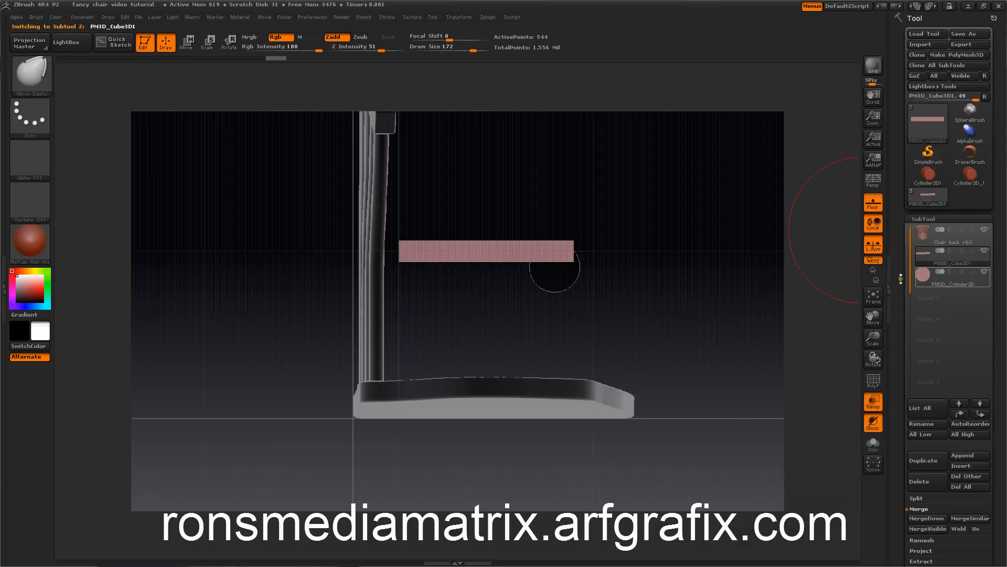
{"action": "left_click_drag", "start_coordinate": [898, 311], "coordinate": [896, 210]}
{"action": "left_click_drag", "start_coordinate": [901, 315], "coordinate": [898, 272]}
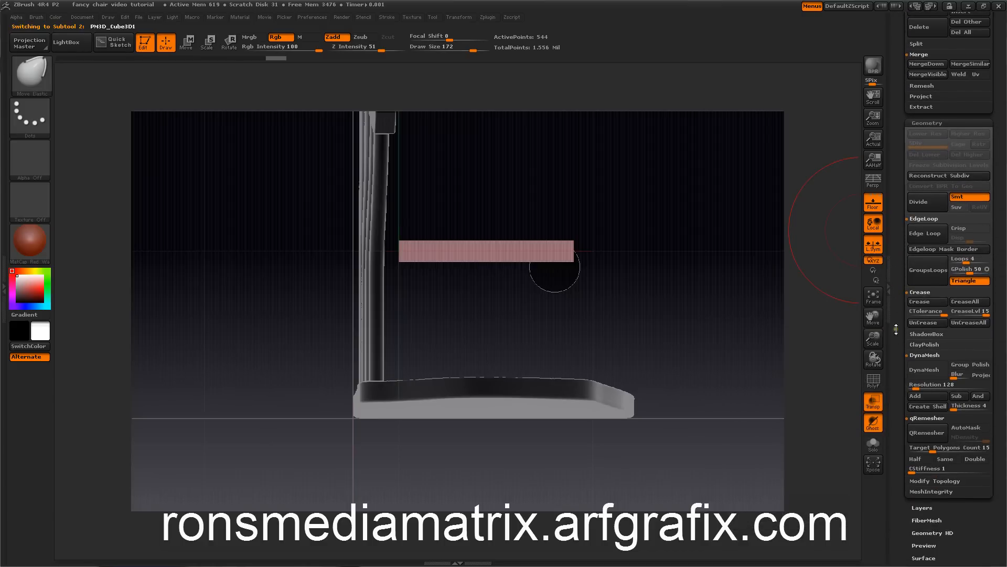
{"action": "left_click_drag", "start_coordinate": [897, 205], "coordinate": [900, 294]}
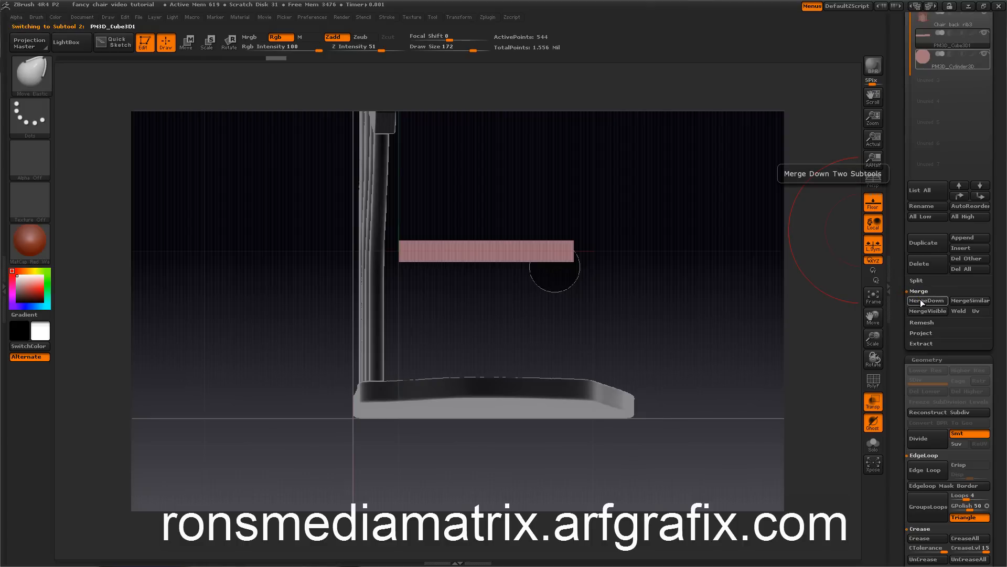
{"action": "left_click", "coordinate": [920, 300]}
{"action": "left_click", "coordinate": [808, 322]}
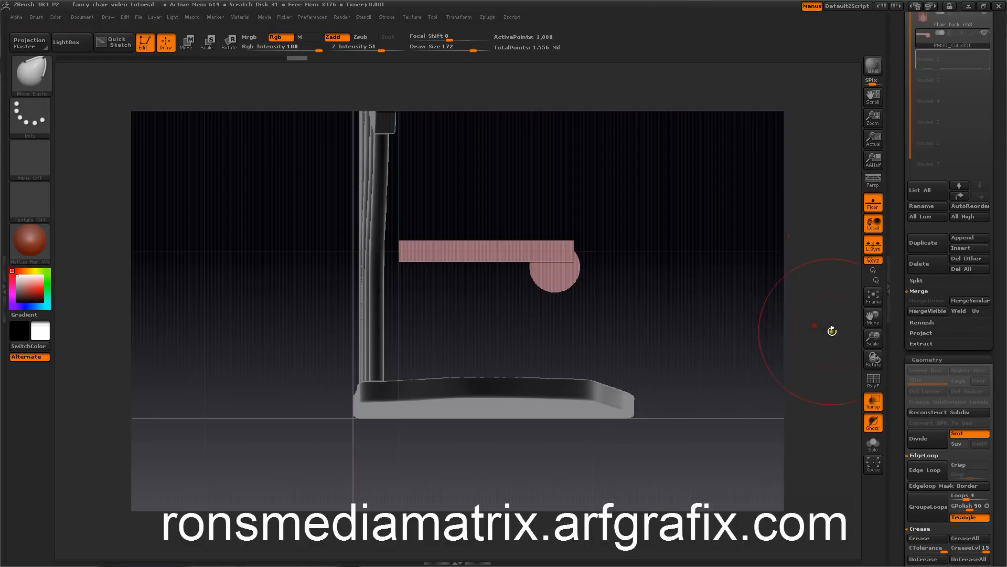
Step: Isolate the merged bar and cylinder with Solo and hide the floor grid
{"action": "left_click_drag", "start_coordinate": [898, 143], "coordinate": [899, 225]}
{"action": "mouse_move", "coordinate": [741, 241]}
{"action": "left_mouse_down"}
{"action": "mouse_move", "coordinate": [724, 268]}
{"action": "mouse_move", "coordinate": [756, 254]}
{"action": "left_mouse_up"}
{"action": "left_click", "coordinate": [873, 443]}
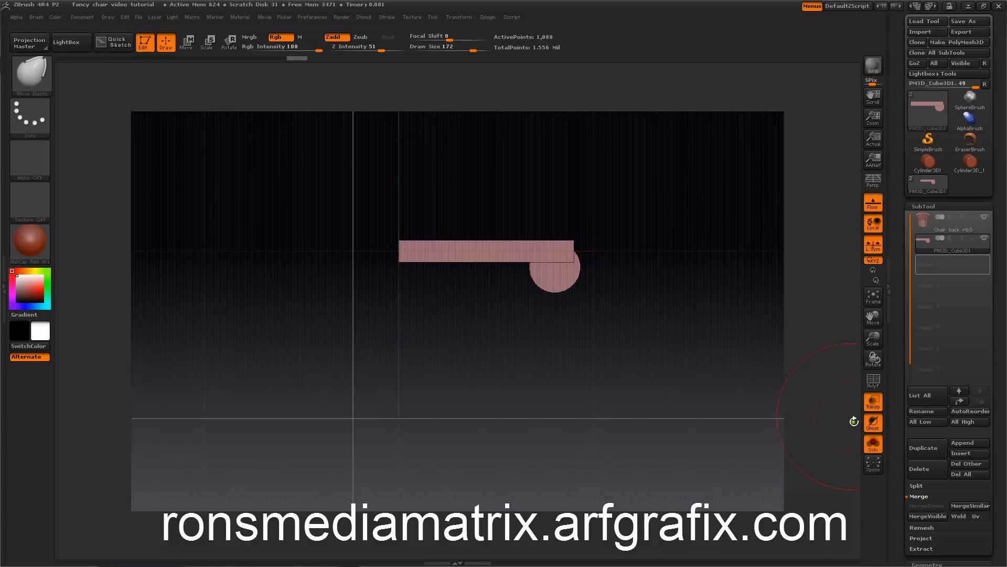
{"action": "left_click", "coordinate": [871, 203]}
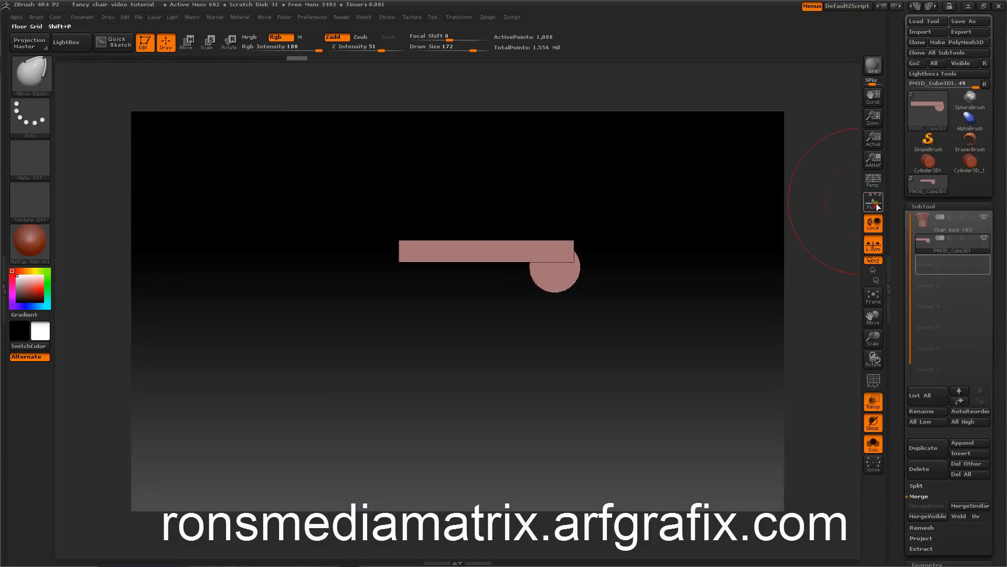
{"action": "left_click_drag", "start_coordinate": [751, 218], "coordinate": [716, 245]}
{"action": "mouse_move", "coordinate": [723, 233]}
{"action": "left_mouse_down"}
{"action": "mouse_move", "coordinate": [684, 238]}
{"action": "mouse_move", "coordinate": [705, 237]}
{"action": "left_mouse_up"}
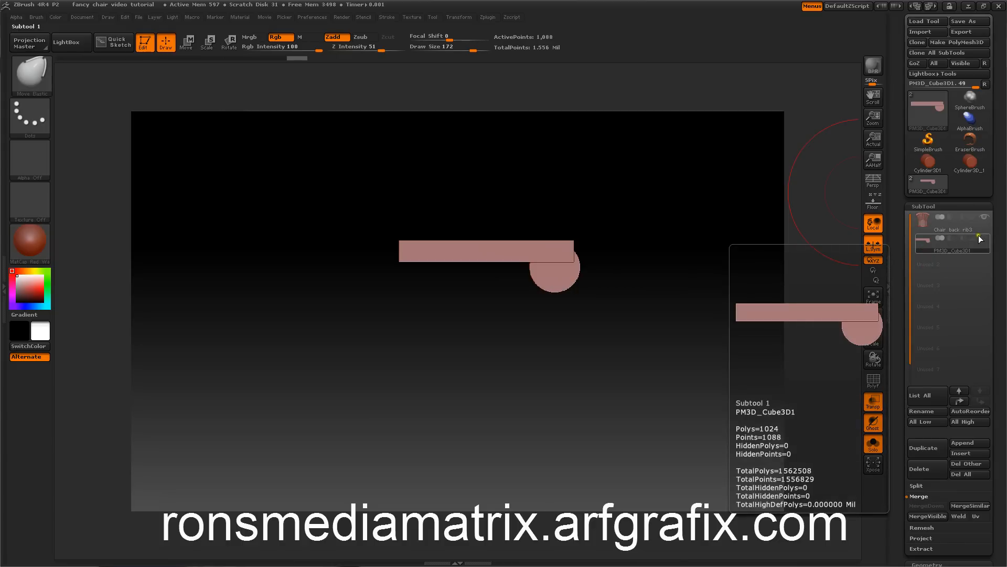
Step: DynaMesh the merged bar and cylinder at resolution 128 and check the resulting wireframe
{"action": "left_click_drag", "start_coordinate": [901, 278], "coordinate": [902, 245]}
{"action": "left_click_drag", "start_coordinate": [904, 321], "coordinate": [897, 230]}
{"action": "left_click", "coordinate": [925, 316]}
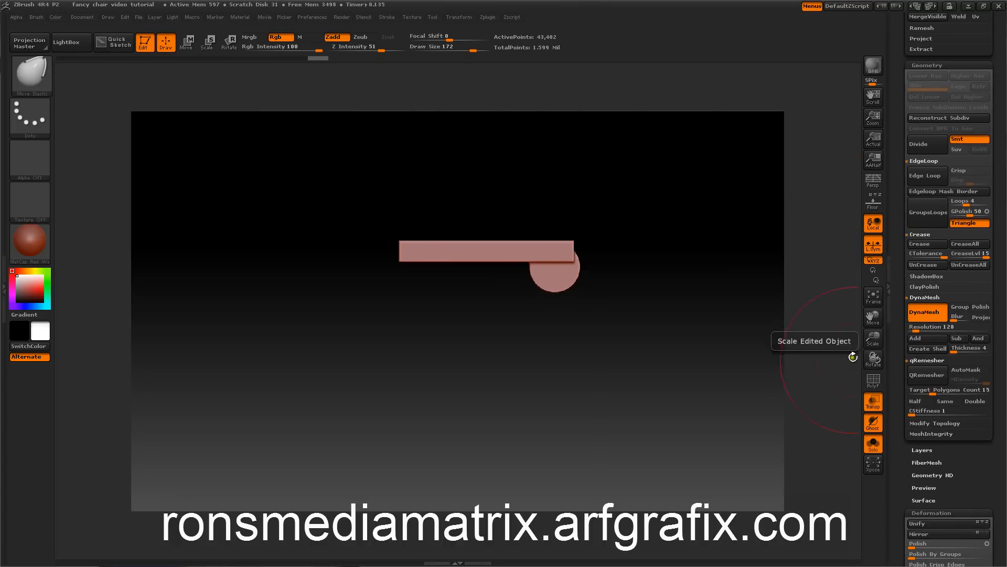
{"action": "left_click", "coordinate": [874, 381]}
{"action": "left_click", "coordinate": [874, 382]}
Step: Flatten both sides of the merged bar and cylinder across the width, about -25 and 21, so their faces are flush
{"action": "left_click_drag", "start_coordinate": [900, 249], "coordinate": [895, 284]}
{"action": "left_click_drag", "start_coordinate": [764, 239], "coordinate": [717, 234]}
{"action": "left_click_drag", "start_coordinate": [892, 295], "coordinate": [886, 204]}
{"action": "left_click_drag", "start_coordinate": [905, 314], "coordinate": [911, 288]}
{"action": "left_click_drag", "start_coordinate": [816, 256], "coordinate": [683, 256]}
{"action": "mouse_move", "coordinate": [901, 283]}
{"action": "left_mouse_down"}
{"action": "mouse_move", "coordinate": [899, 263]}
{"action": "mouse_move", "coordinate": [899, 280]}
{"action": "mouse_move", "coordinate": [898, 271]}
{"action": "left_mouse_up"}
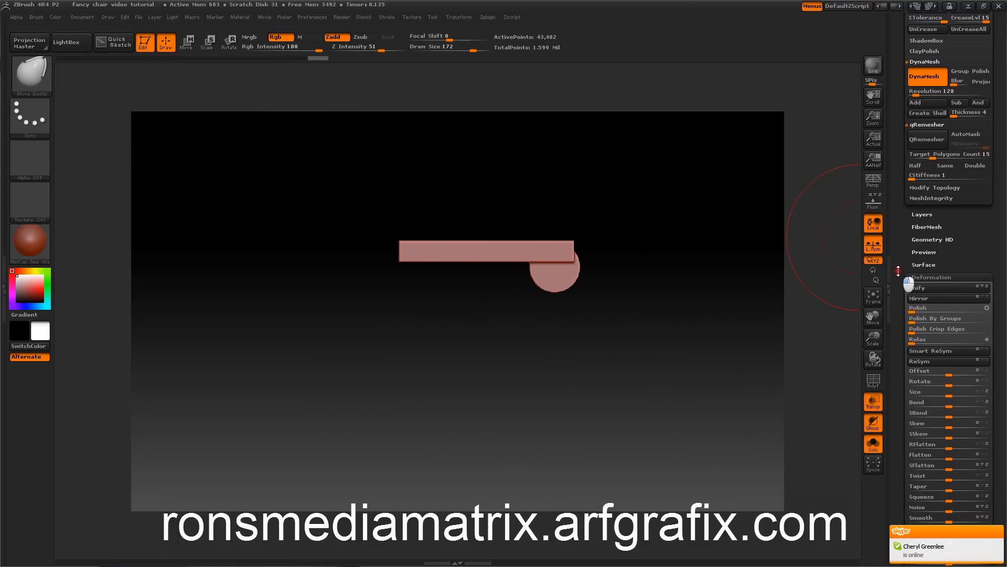
{"action": "left_click_drag", "start_coordinate": [726, 261], "coordinate": [670, 261]}
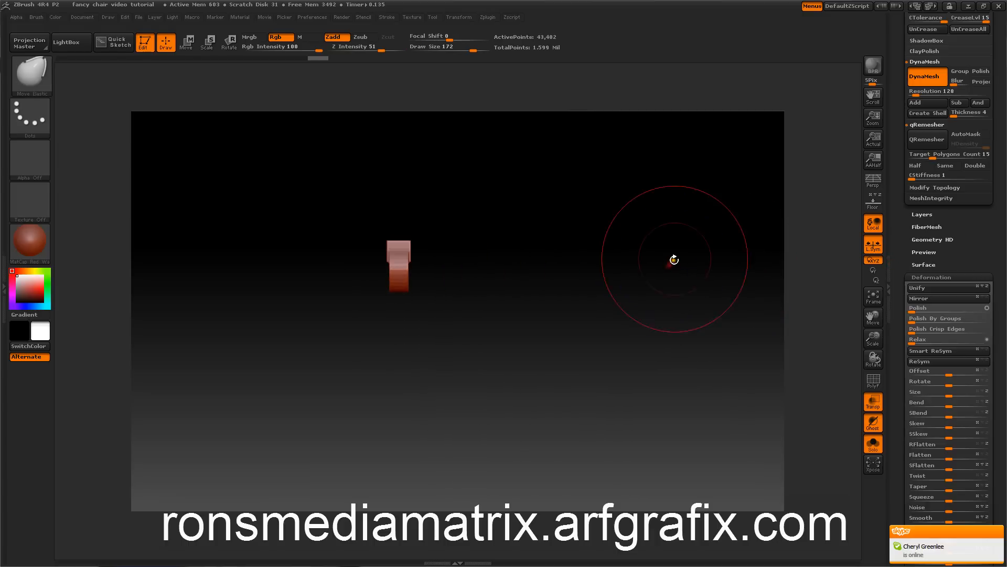
{"action": "left_click", "coordinate": [873, 205]}
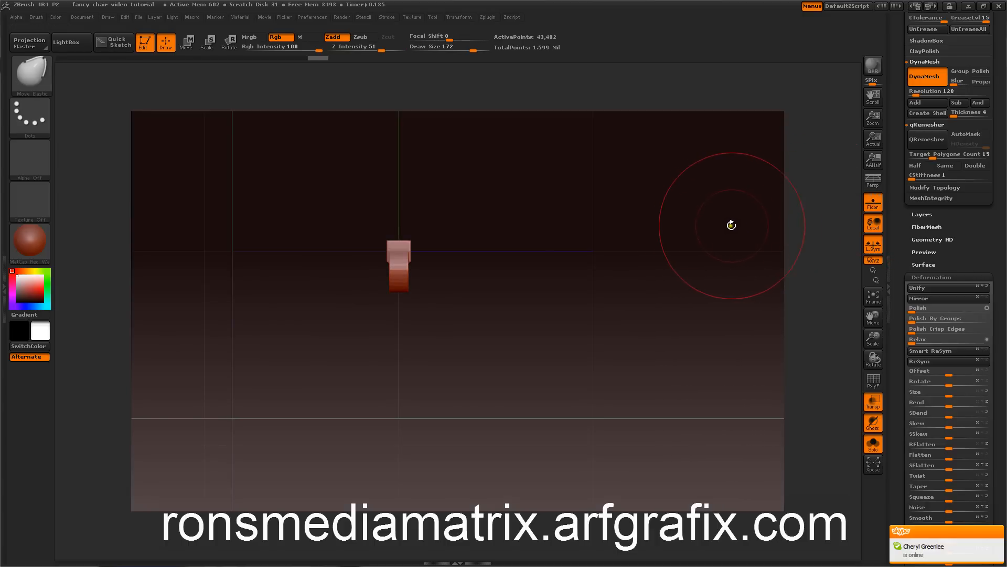
{"action": "left_click_drag", "start_coordinate": [901, 276], "coordinate": [908, 234]}
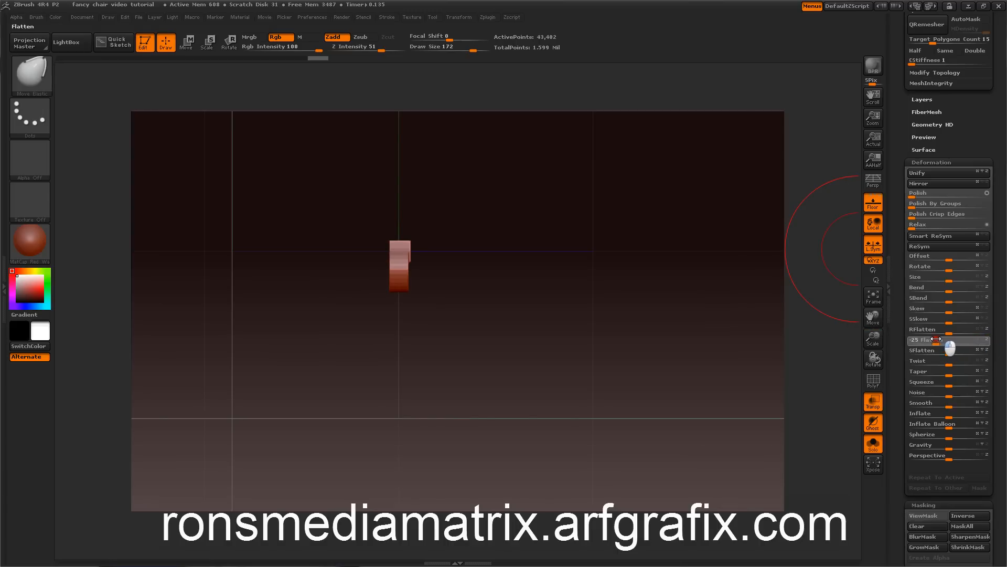
{"action": "left_click_drag", "start_coordinate": [935, 339], "coordinate": [947, 341]}
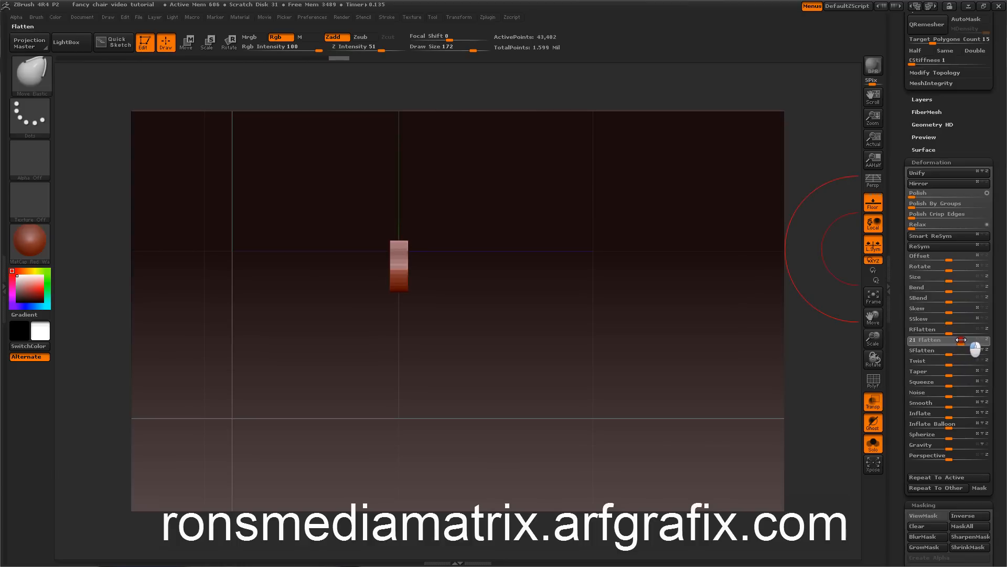
{"action": "left_click_drag", "start_coordinate": [961, 339], "coordinate": [961, 339]}
{"action": "left_click_drag", "start_coordinate": [820, 276], "coordinate": [789, 257]}
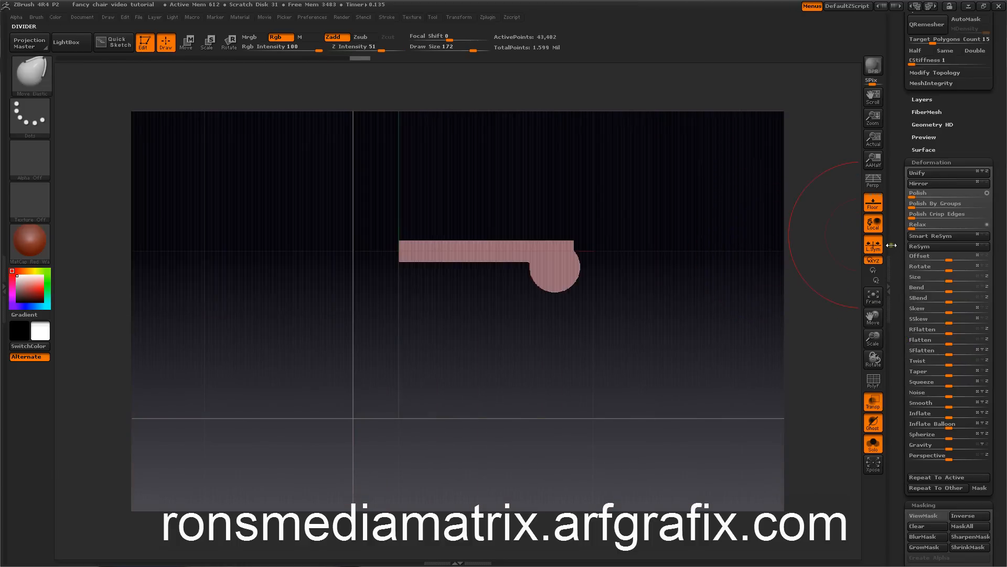
{"action": "left_click", "coordinate": [875, 209]}
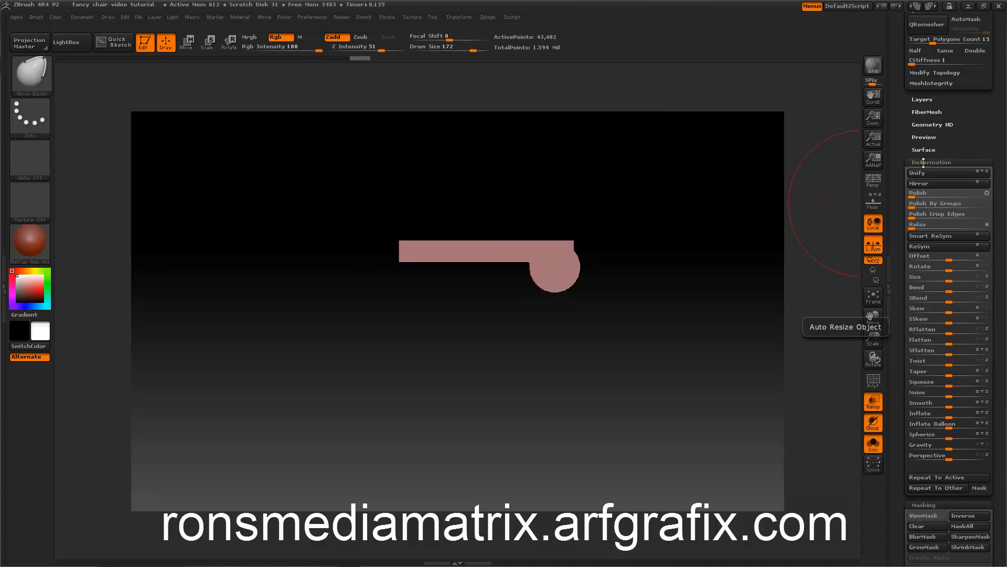
Step: Polish the flattened bar-and-cylinder part with the Deformation settings to soften its edges
{"action": "scroll", "coordinate": [903, 238], "scroll_direction": "down", "scroll_amount": 10}
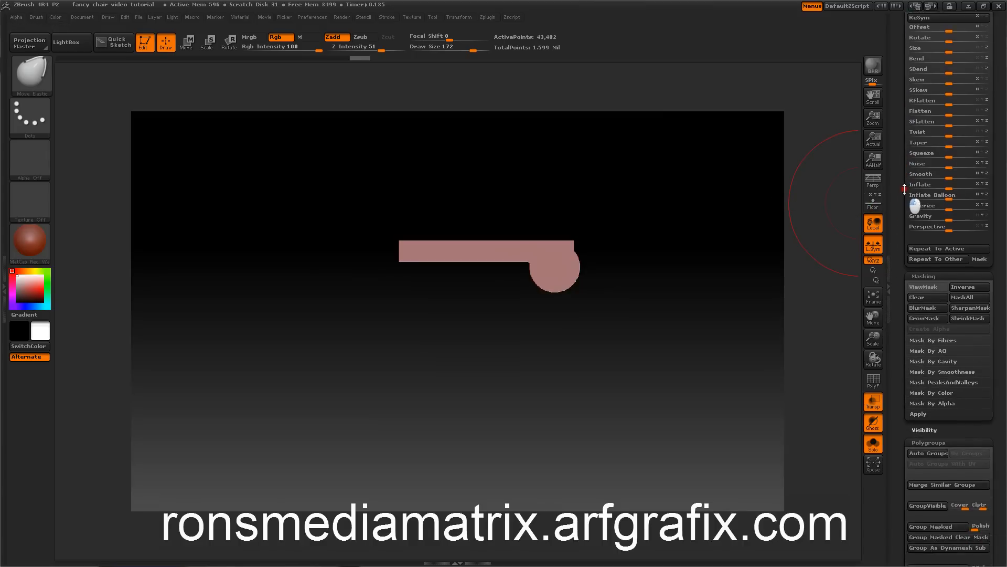
{"action": "left_click_drag", "start_coordinate": [900, 343], "coordinate": [905, 394]}
{"action": "left_click_drag", "start_coordinate": [899, 271], "coordinate": [901, 361]}
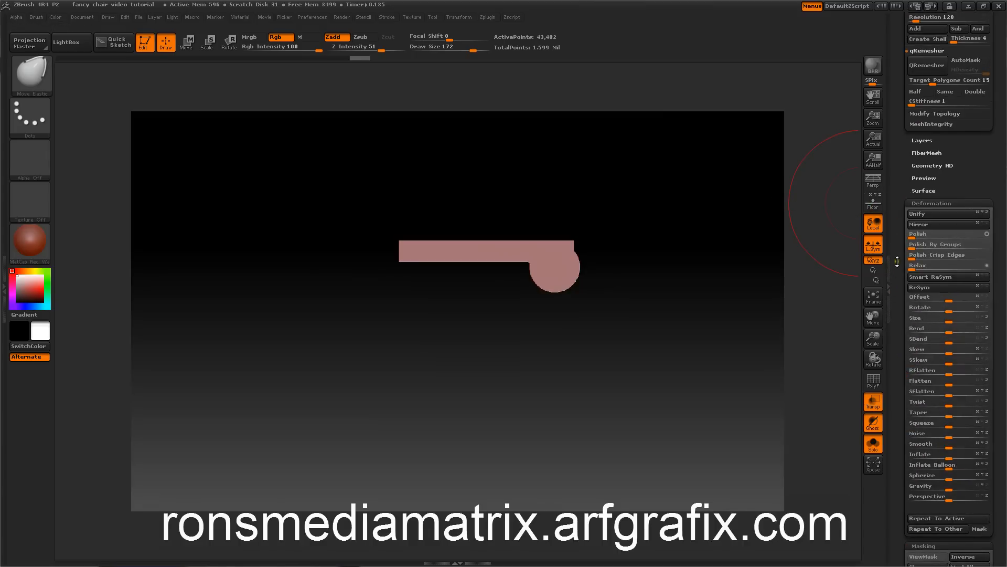
{"action": "left_click_drag", "start_coordinate": [933, 235], "coordinate": [968, 231]}
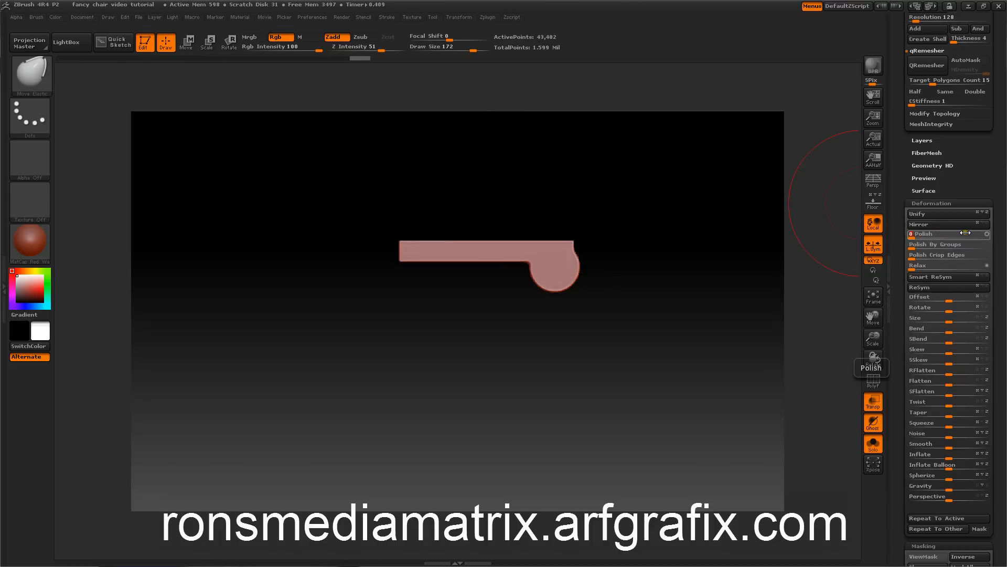
{"action": "mouse_move", "coordinate": [787, 231]}
{"action": "left_mouse_down"}
{"action": "mouse_move", "coordinate": [728, 253]}
{"action": "mouse_move", "coordinate": [757, 243]}
{"action": "left_mouse_up"}
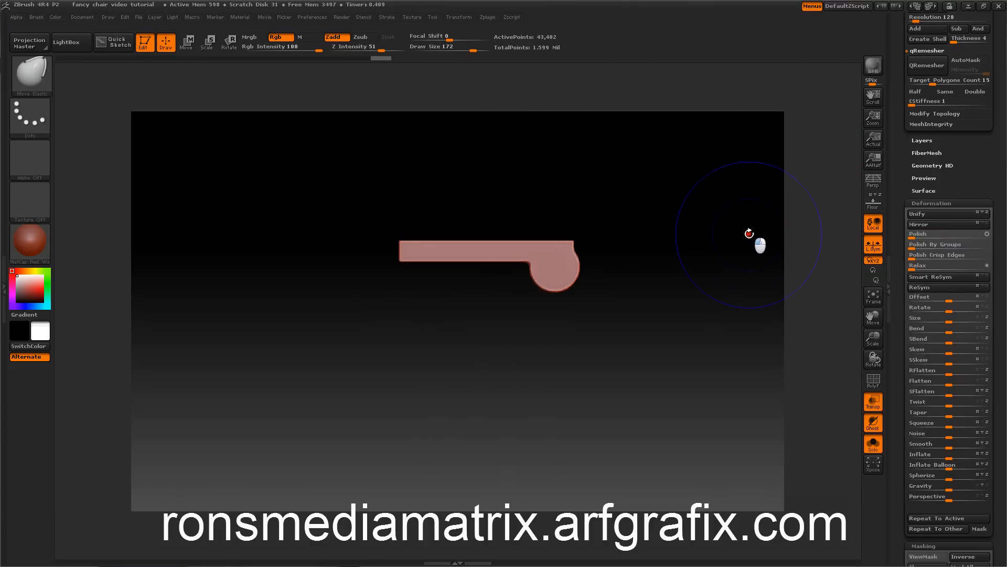
Step: Frame the polished part more closely in side view and choose the InsertSphere brush
{"action": "mouse_move", "coordinate": [710, 266]}
{"action": "left_mouse_down", "text": "alt"}
{"action": "mouse_move", "coordinate": [714, 309]}
{"action": "mouse_move", "coordinate": [701, 313]}
{"action": "mouse_move", "coordinate": [710, 333]}
{"action": "mouse_move", "coordinate": [665, 324]}
{"action": "mouse_move", "coordinate": [676, 333]}
{"action": "mouse_move", "coordinate": [715, 310]}
{"action": "mouse_move", "coordinate": [722, 292]}
{"action": "left_mouse_up", "text": "alt"}
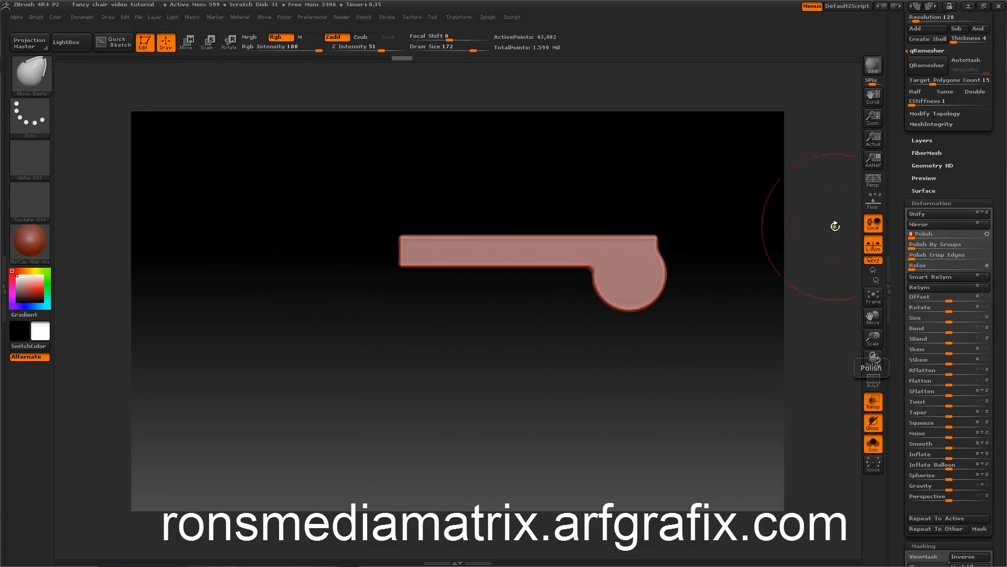
{"action": "mouse_move", "coordinate": [756, 225]}
{"action": "left_mouse_down"}
{"action": "mouse_move", "coordinate": [726, 241]}
{"action": "mouse_move", "coordinate": [727, 226]}
{"action": "left_mouse_up"}
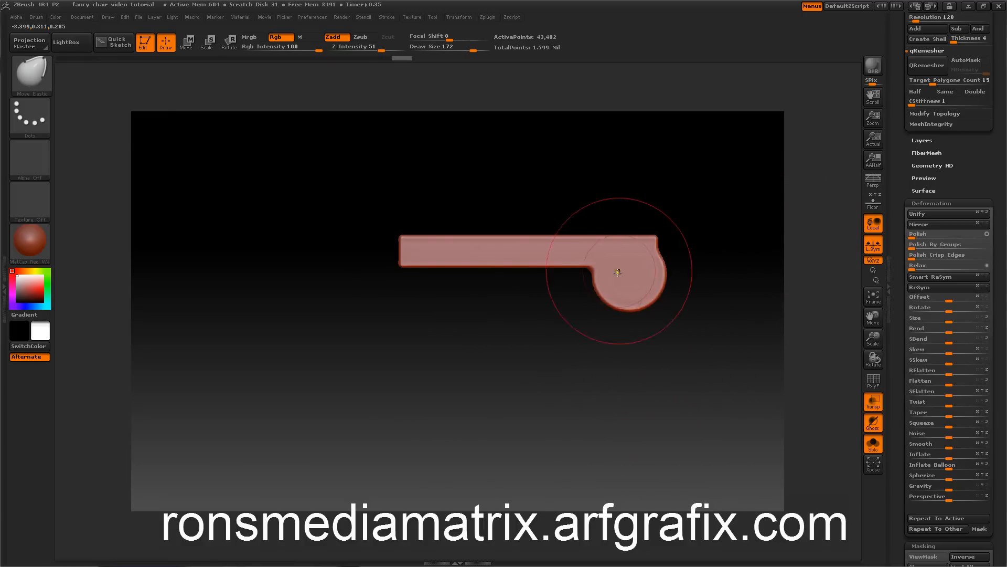
{"action": "left_click_drag", "start_coordinate": [690, 363], "coordinate": [617, 372], "text": "alt"}
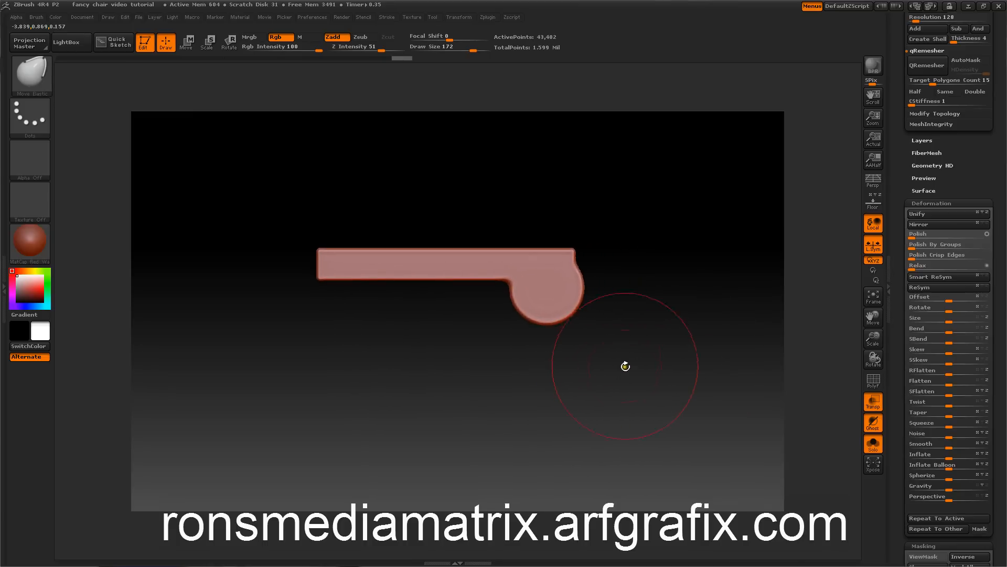
{"action": "left_click", "coordinate": [39, 70]}
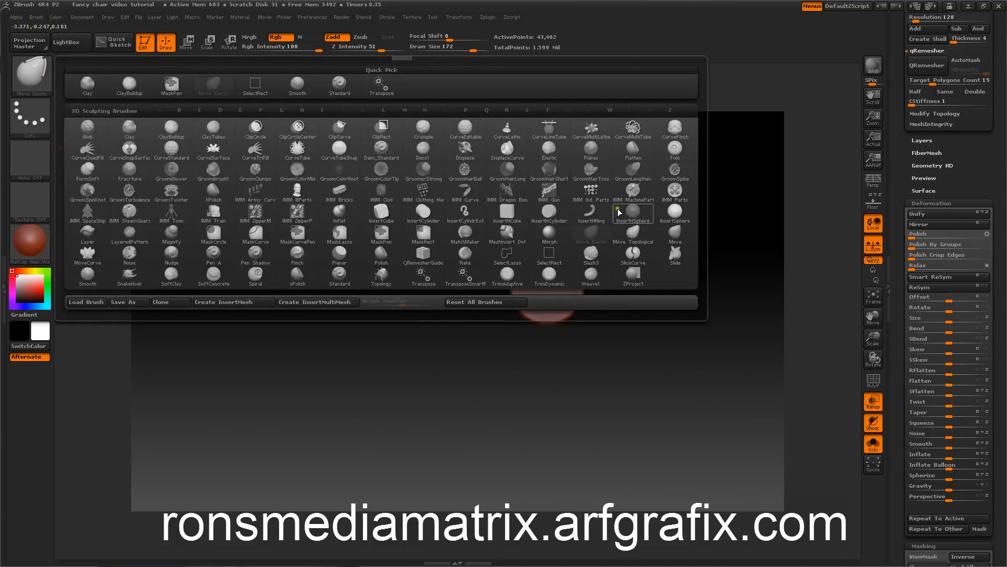
{"action": "left_click", "coordinate": [676, 212]}
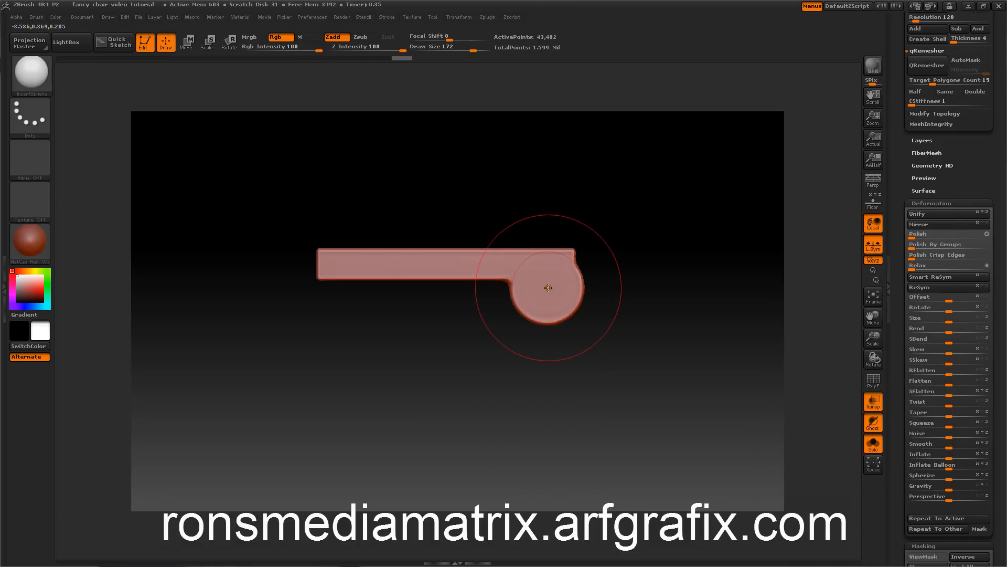
Step: Try inserting a sphere at the centre of the cylinder's round face and fusing it into the part with DynaMesh
{"action": "left_click", "coordinate": [548, 287], "text": "ctrl+shift"}
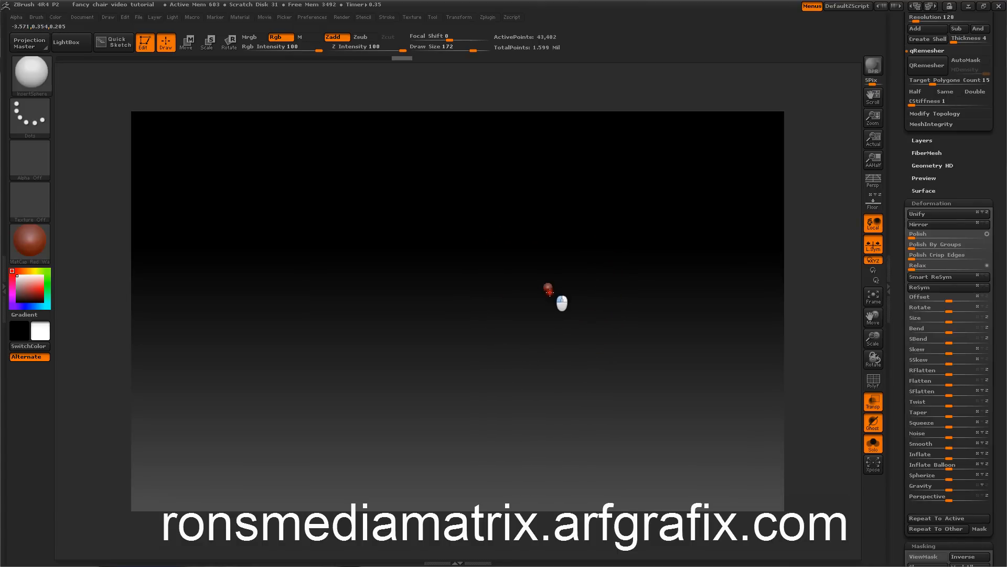
{"action": "left_click", "coordinate": [558, 304], "text": "ctrl+shift"}
{"action": "mouse_move", "coordinate": [616, 306]}
{"action": "left_mouse_down"}
{"action": "mouse_move", "coordinate": [640, 295]}
{"action": "mouse_move", "coordinate": [590, 294]}
{"action": "mouse_move", "coordinate": [639, 295]}
{"action": "mouse_move", "coordinate": [637, 281]}
{"action": "left_mouse_up"}
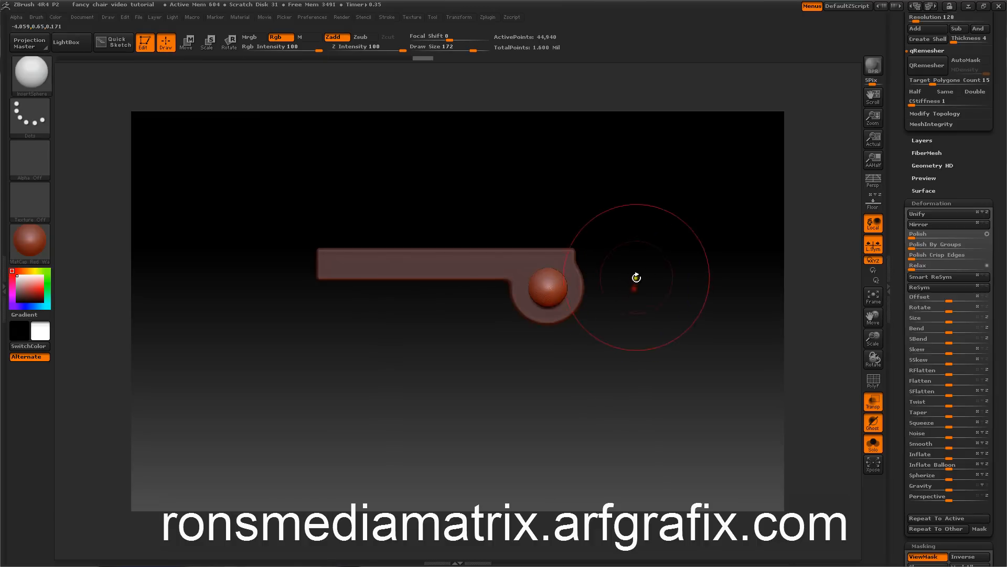
{"action": "left_click_drag", "start_coordinate": [647, 217], "coordinate": [668, 389], "text": "ctrl"}
{"action": "mouse_move", "coordinate": [668, 232]}
{"action": "left_mouse_down", "text": "ctrl"}
{"action": "mouse_move", "coordinate": [682, 320]}
{"action": "mouse_move", "coordinate": [670, 285]}
{"action": "mouse_move", "coordinate": [643, 285]}
{"action": "mouse_move", "coordinate": [681, 272]}
{"action": "left_mouse_up", "text": "ctrl"}
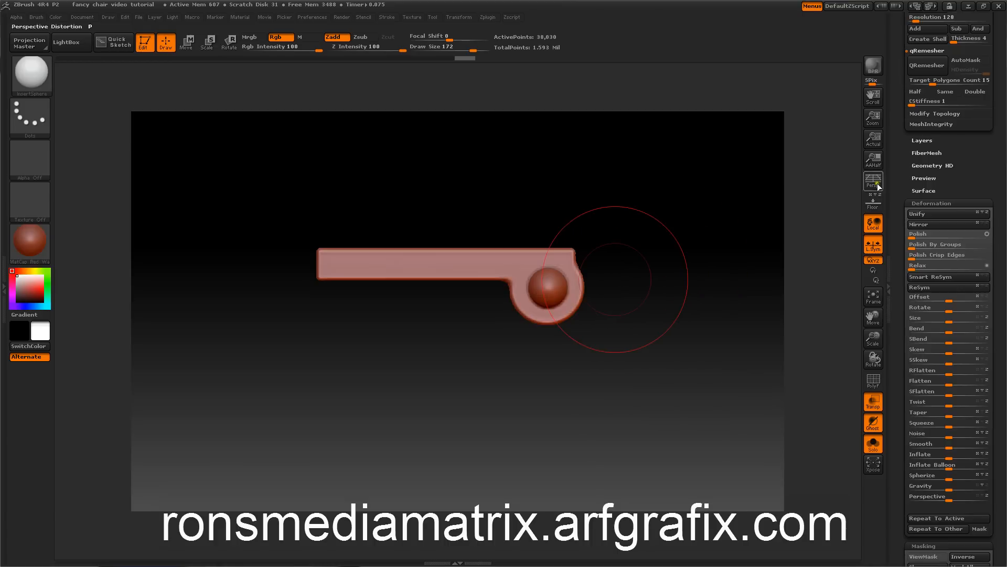
{"action": "key", "text": "ctrl+h"}
{"action": "key", "text": "ctrl+z"}
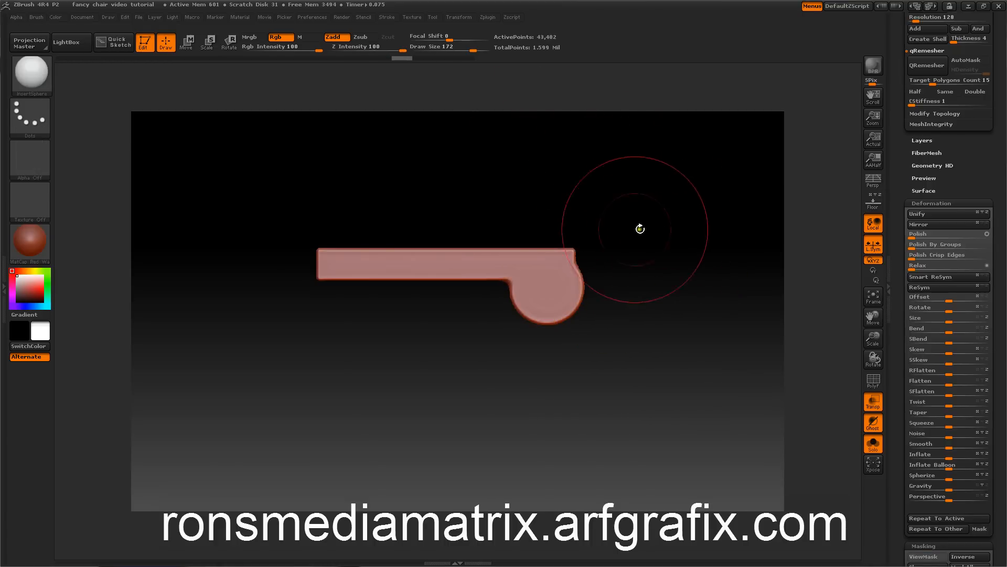
Step: Insert a subtractive sphere at the centre of the cylinder's round face and re-DynaMesh the part to carve a round hollow
{"action": "left_click", "coordinate": [548, 288], "text": "ctrl+alt+shift"}
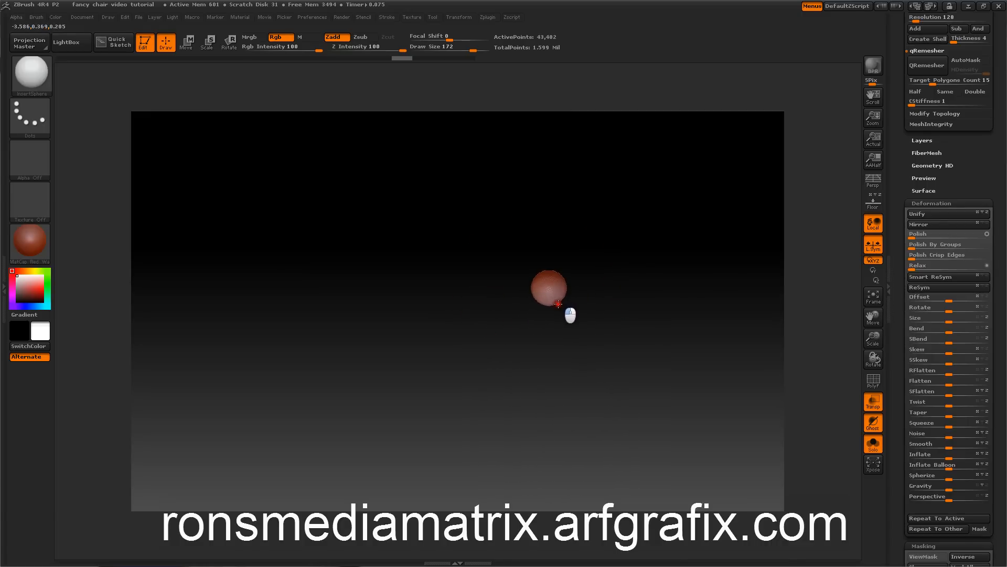
{"action": "key", "text": "ctrl+shift+z"}
{"action": "left_click_drag", "start_coordinate": [685, 283], "coordinate": [661, 266]}
{"action": "mouse_move", "coordinate": [691, 219]}
{"action": "left_mouse_down", "text": "ctrl"}
{"action": "mouse_move", "coordinate": [699, 292]}
{"action": "mouse_move", "coordinate": [677, 281]}
{"action": "left_mouse_up", "text": "ctrl"}
{"action": "left_click_drag", "start_coordinate": [665, 230], "coordinate": [699, 442], "text": "ctrl"}
{"action": "mouse_move", "coordinate": [645, 331]}
{"action": "left_mouse_down"}
{"action": "mouse_move", "coordinate": [700, 333]}
{"action": "mouse_move", "coordinate": [686, 315]}
{"action": "left_mouse_up"}
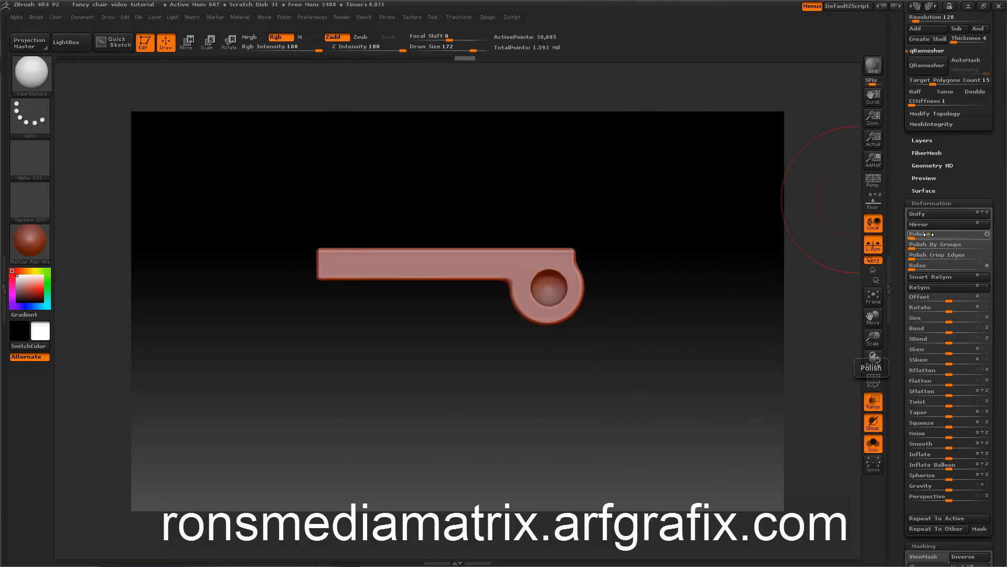
Step: Polish the hollowed part again, then turn off Solo and frame it together with the chair
{"action": "left_click_drag", "start_coordinate": [949, 233], "coordinate": [948, 233]}
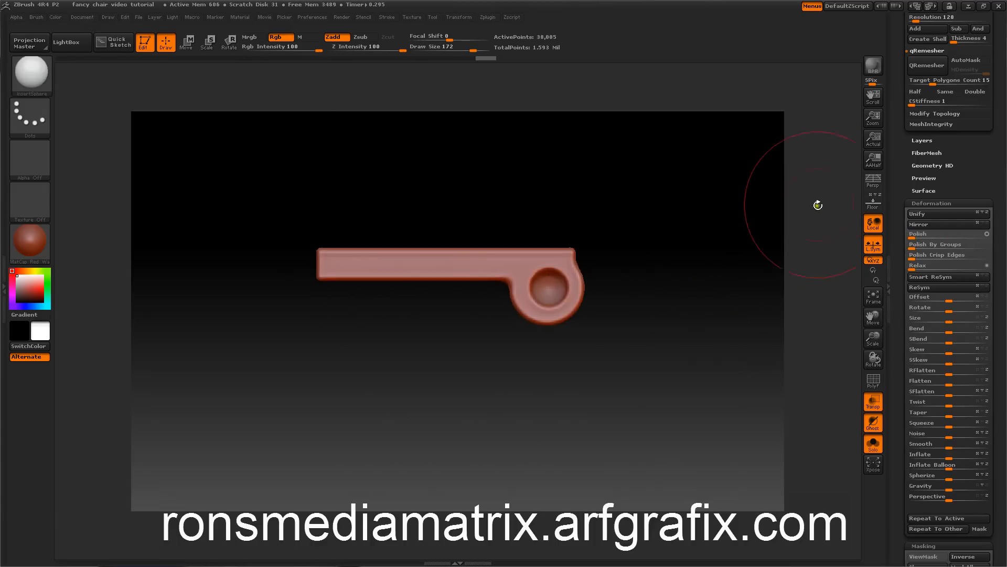
{"action": "left_click", "coordinate": [874, 443]}
{"action": "mouse_move", "coordinate": [792, 321]}
{"action": "left_mouse_down"}
{"action": "mouse_move", "coordinate": [706, 283]}
{"action": "mouse_move", "coordinate": [664, 281]}
{"action": "mouse_move", "coordinate": [708, 279]}
{"action": "mouse_move", "coordinate": [681, 236]}
{"action": "left_mouse_up"}
{"action": "left_click_drag", "start_coordinate": [727, 279], "coordinate": [690, 215], "text": "alt"}
{"action": "key", "text": "super"}
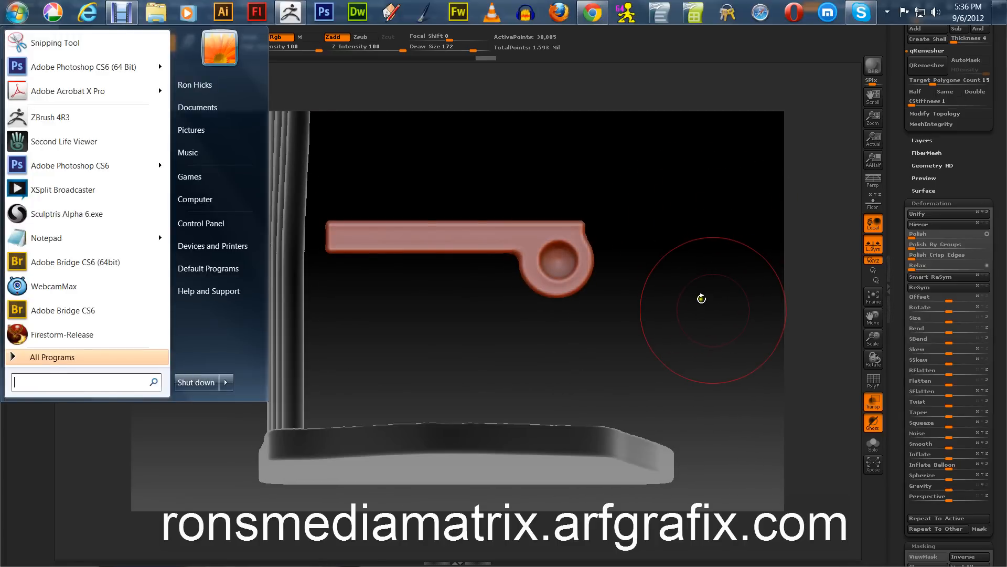
{"action": "key", "text": "super"}
{"action": "left_click_drag", "start_coordinate": [698, 298], "coordinate": [690, 247]}
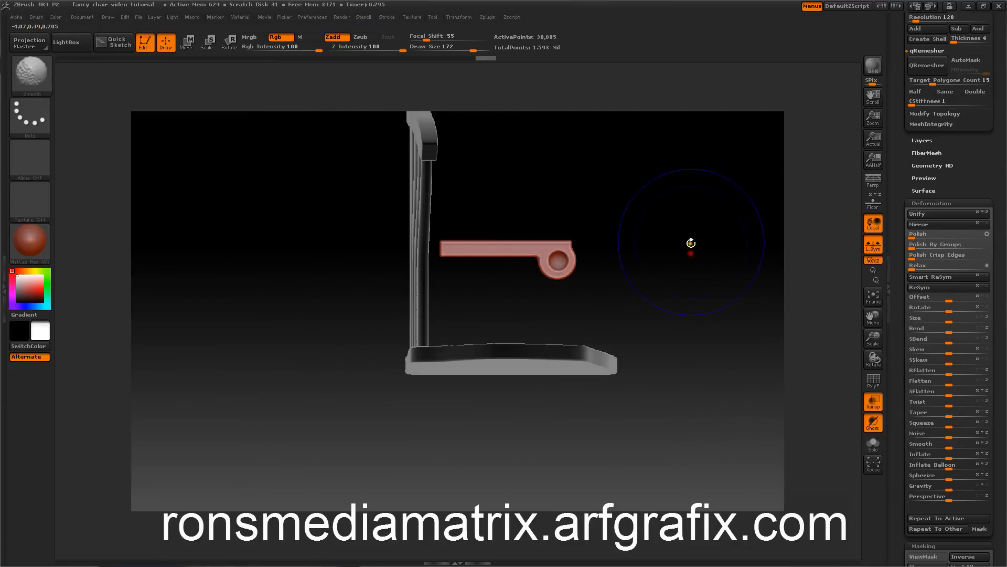
Step: Append a Cylinder3D as a new subtool and make it the active subtool
{"action": "left_click_drag", "start_coordinate": [896, 162], "coordinate": [898, 260]}
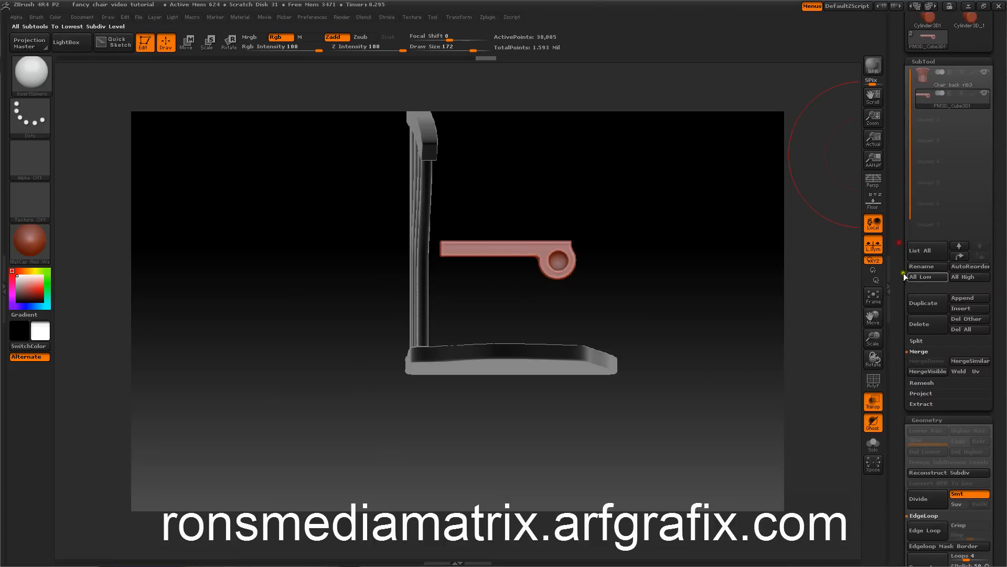
{"action": "left_click", "coordinate": [960, 299]}
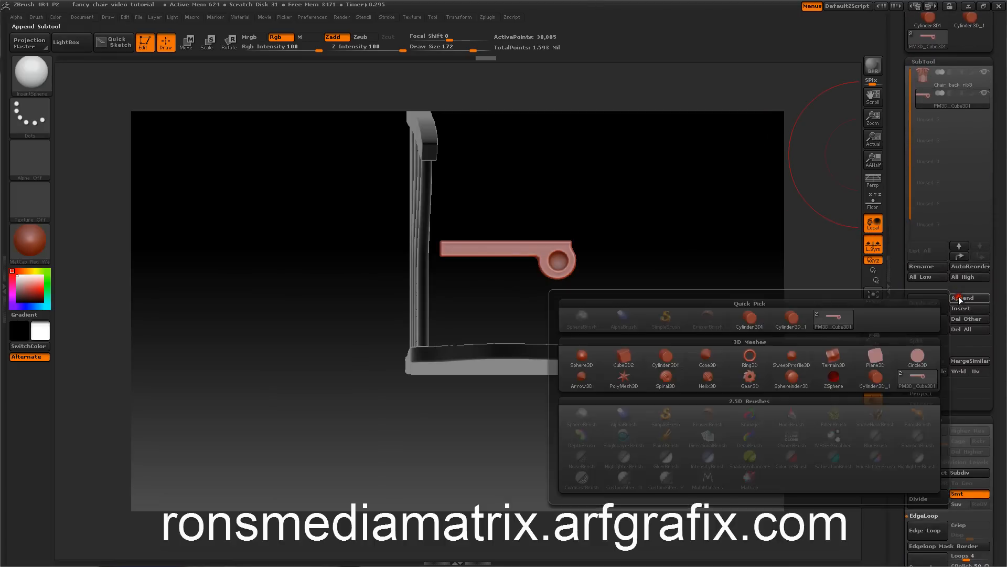
{"action": "left_click", "coordinate": [750, 322]}
{"action": "mouse_move", "coordinate": [713, 246]}
{"action": "left_mouse_down"}
{"action": "mouse_move", "coordinate": [685, 252]}
{"action": "mouse_move", "coordinate": [710, 243]}
{"action": "mouse_move", "coordinate": [671, 237]}
{"action": "mouse_move", "coordinate": [695, 231]}
{"action": "mouse_move", "coordinate": [670, 243]}
{"action": "mouse_move", "coordinate": [708, 263]}
{"action": "mouse_move", "coordinate": [688, 259]}
{"action": "left_mouse_up"}
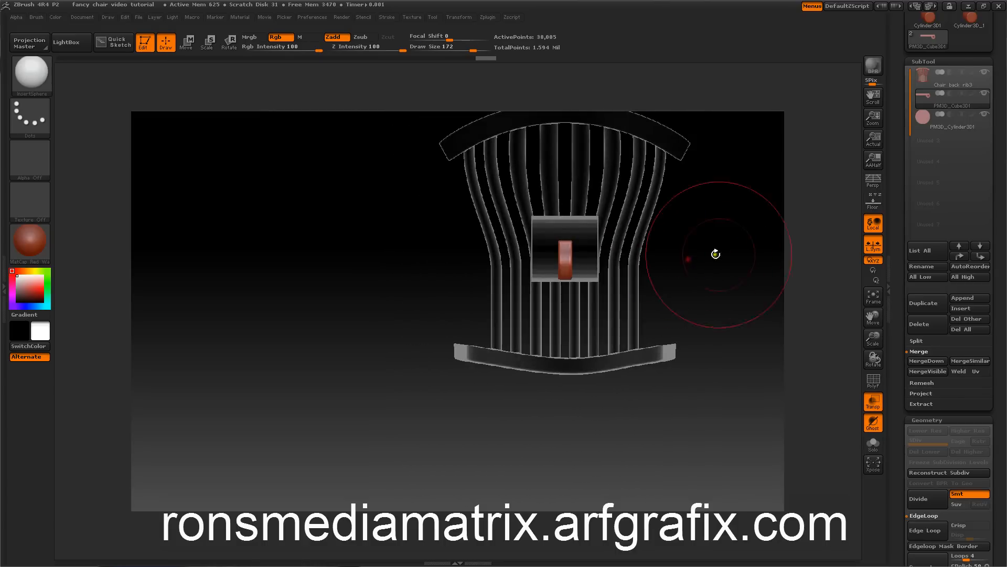
{"action": "left_click", "coordinate": [921, 124]}
{"action": "left_click_drag", "start_coordinate": [765, 236], "coordinate": [776, 265]}
Step: Shrink the new cylinder's diameter with the Size deformation to form a thin rod, and show the floor grid
{"action": "left_click_drag", "start_coordinate": [893, 285], "coordinate": [900, 181]}
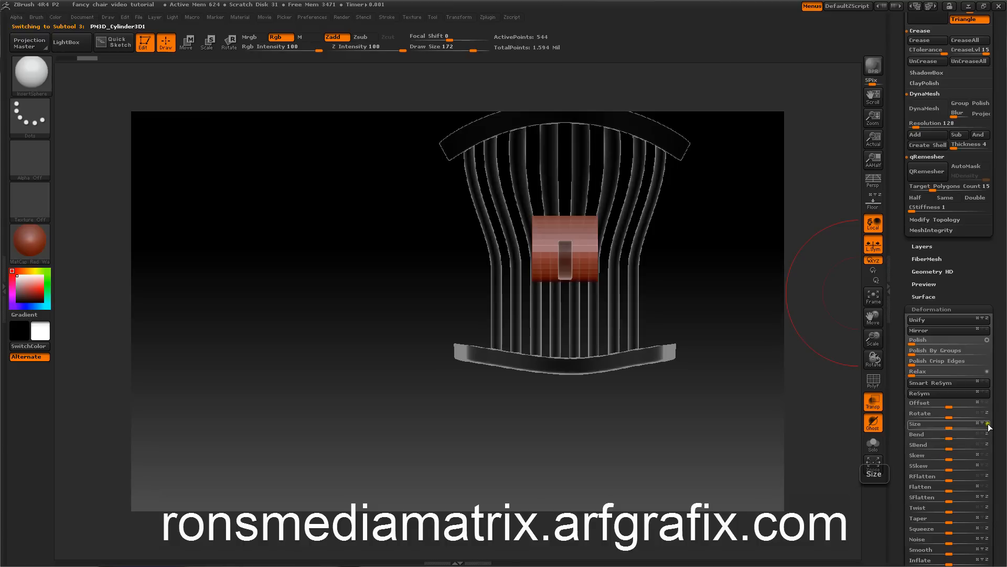
{"action": "mouse_move", "coordinate": [940, 425]}
{"action": "left_mouse_down"}
{"action": "mouse_move", "coordinate": [908, 423]}
{"action": "mouse_move", "coordinate": [928, 433]}
{"action": "left_mouse_up"}
{"action": "mouse_move", "coordinate": [749, 288]}
{"action": "left_mouse_down"}
{"action": "mouse_move", "coordinate": [774, 308]}
{"action": "mouse_move", "coordinate": [760, 339]}
{"action": "mouse_move", "coordinate": [753, 285]}
{"action": "left_mouse_up"}
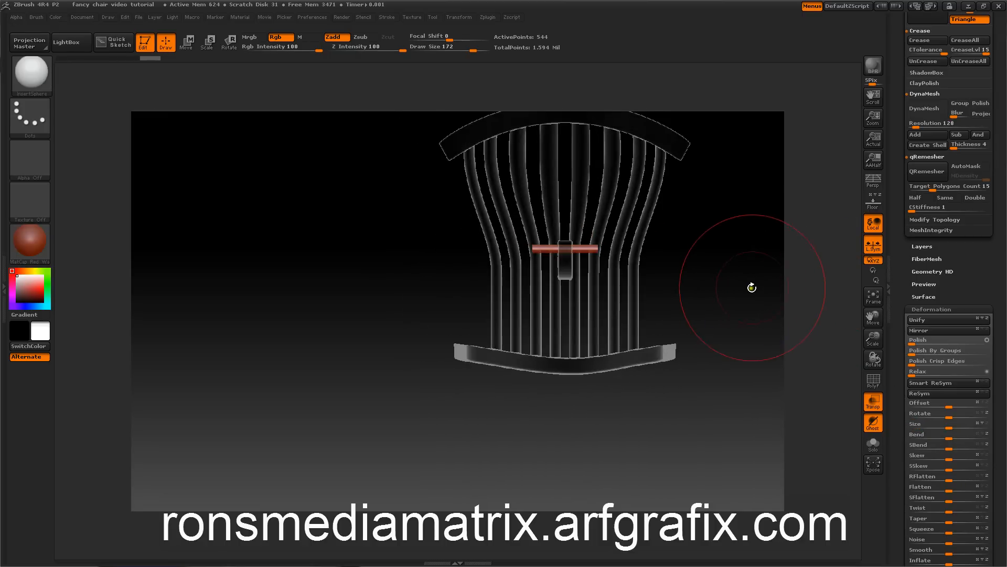
{"action": "left_click_drag", "start_coordinate": [902, 378], "coordinate": [896, 342]}
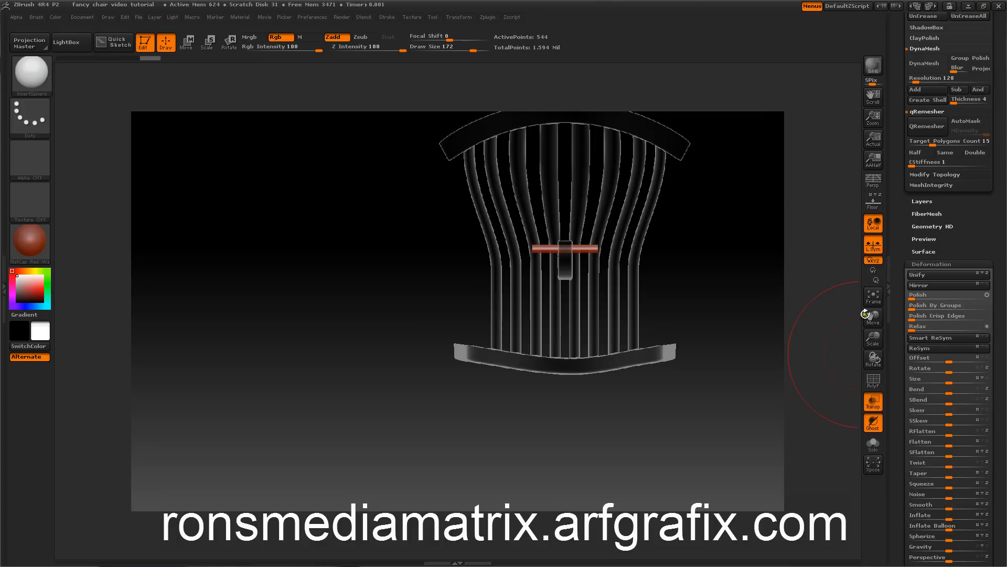
{"action": "left_click", "coordinate": [873, 202]}
{"action": "mouse_move", "coordinate": [780, 232]}
{"action": "left_mouse_down"}
{"action": "mouse_move", "coordinate": [788, 265]}
{"action": "mouse_move", "coordinate": [769, 240]}
{"action": "left_mouse_up"}
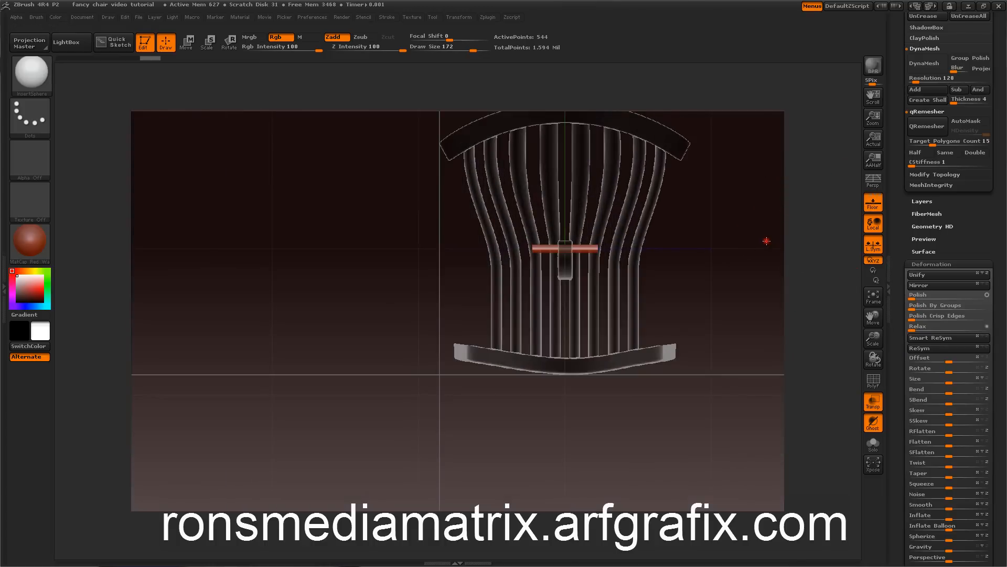
Step: Try to tilt the thin rod in the plane of the chair back with the Rotate deformation
{"action": "left_click", "coordinate": [977, 367]}
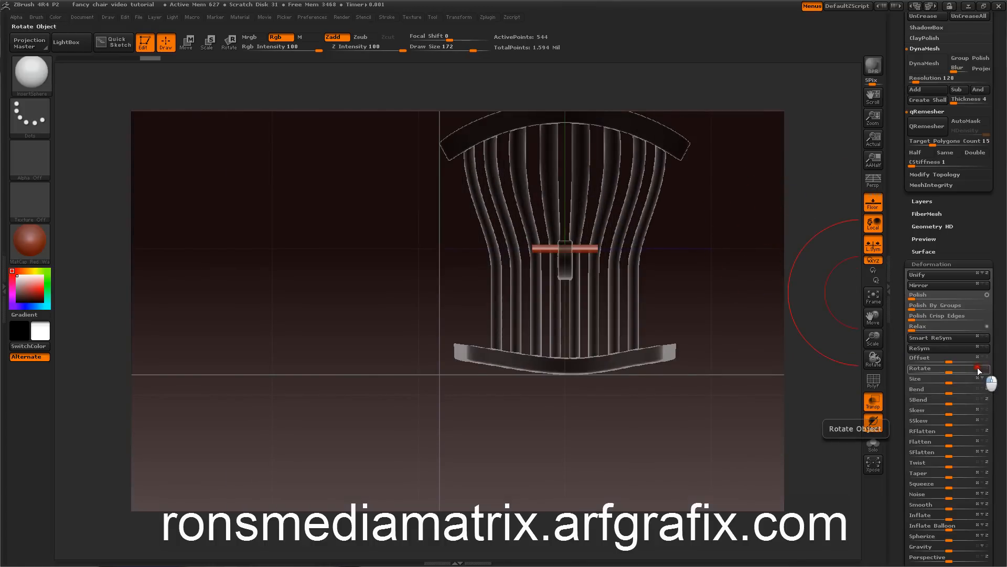
{"action": "left_click_drag", "start_coordinate": [919, 369], "coordinate": [886, 426]}
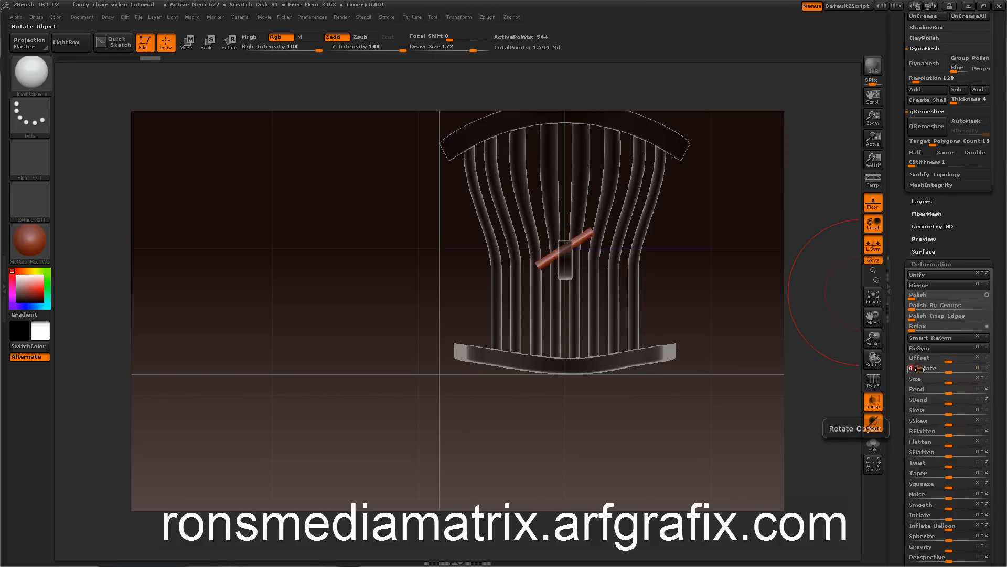
{"action": "key", "text": "ctrl"}
{"action": "key", "text": "ctrl+z"}
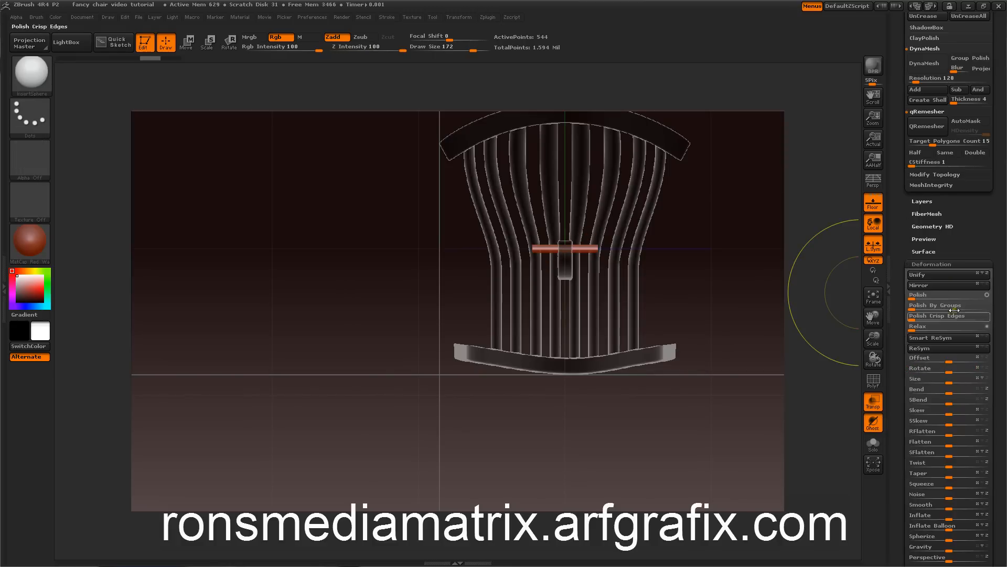
{"action": "left_click", "coordinate": [928, 369]}
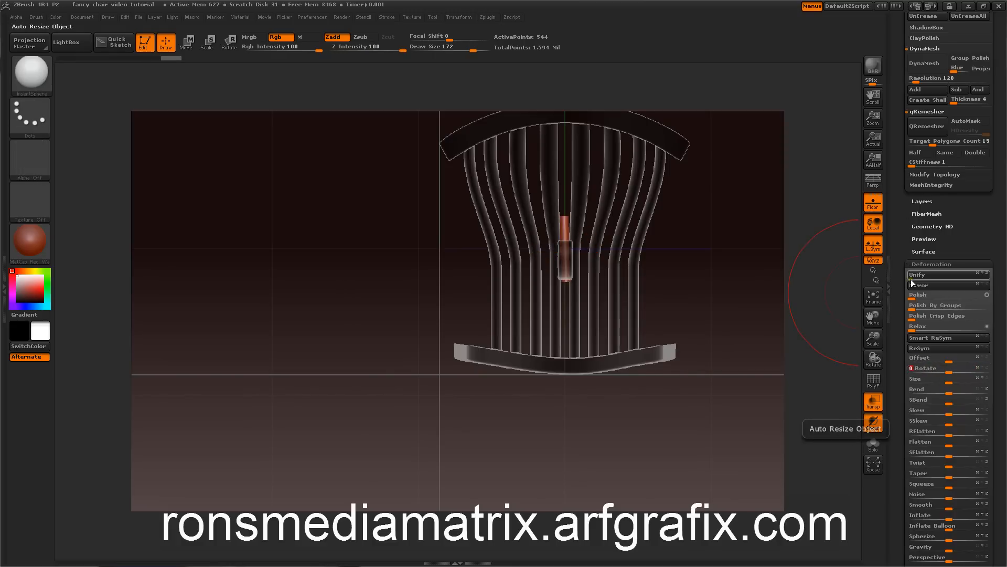
{"action": "key", "text": "ctrl+z"}
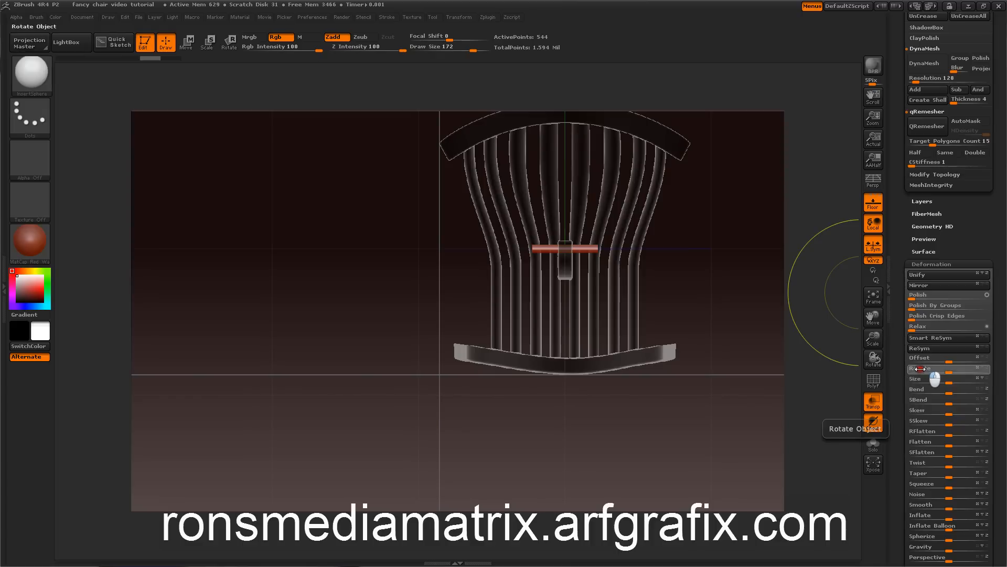
{"action": "left_click", "coordinate": [937, 369]}
{"action": "key", "text": "ctrl+z"}
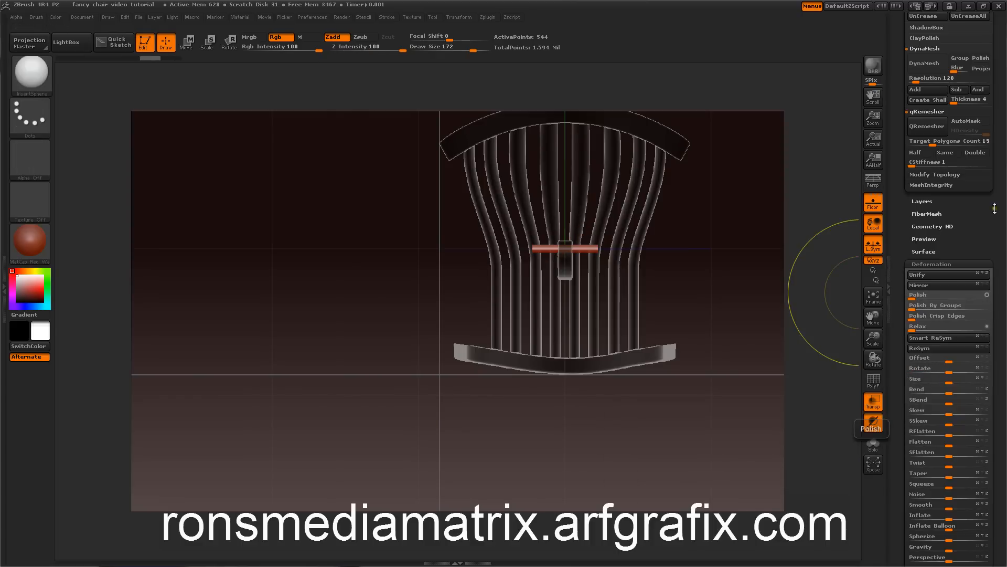
Step: Stand the thin rod upright with the Rotate deformation and stretch it vertically with the Size deformation
{"action": "left_click_drag", "start_coordinate": [930, 369], "coordinate": [934, 370]}
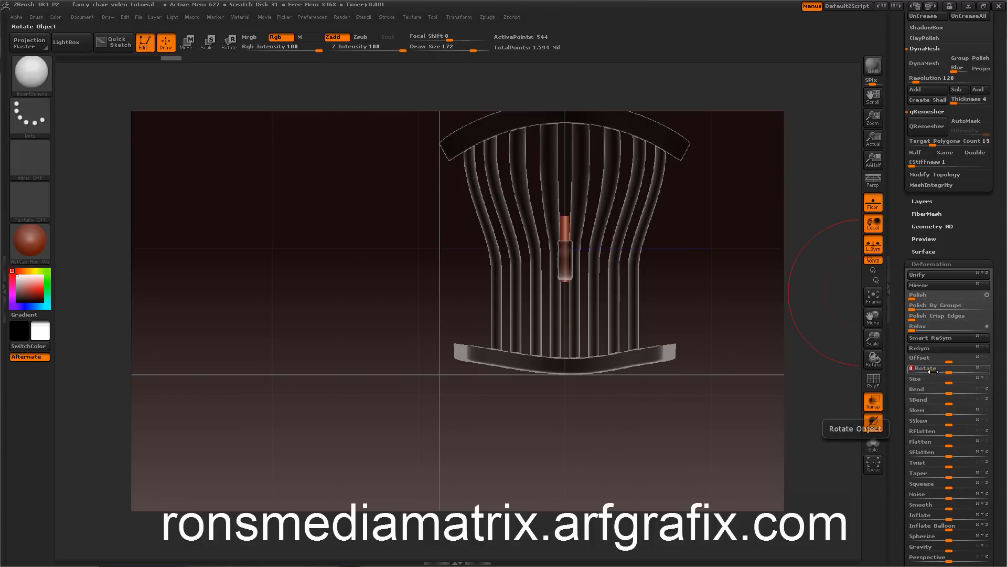
{"action": "left_click_drag", "start_coordinate": [810, 286], "coordinate": [837, 278]}
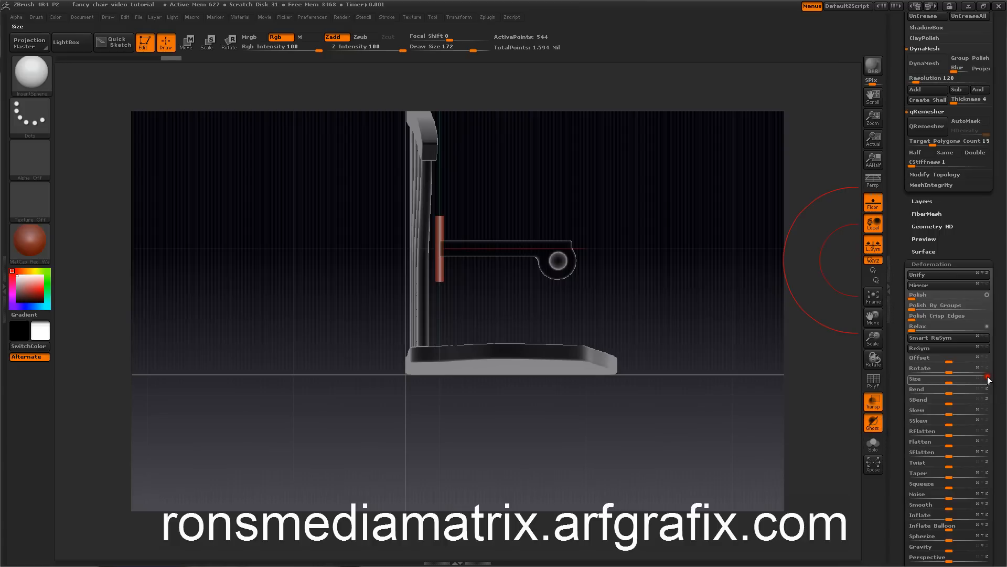
{"action": "left_click", "coordinate": [948, 380]}
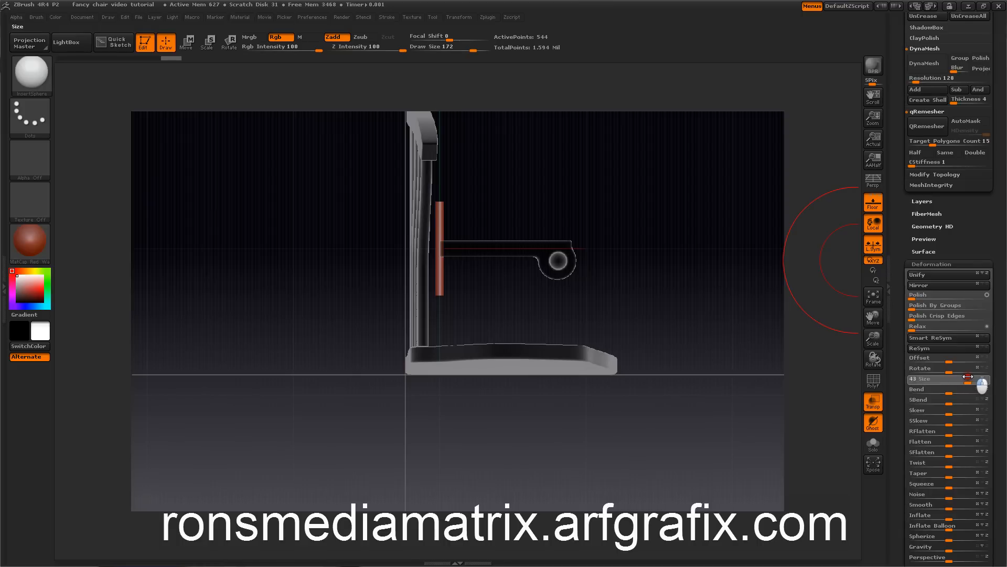
{"action": "mouse_move", "coordinate": [778, 279]}
{"action": "left_mouse_down"}
{"action": "mouse_move", "coordinate": [744, 283]}
{"action": "mouse_move", "coordinate": [748, 258]}
{"action": "mouse_move", "coordinate": [691, 283]}
{"action": "mouse_move", "coordinate": [715, 268]}
{"action": "mouse_move", "coordinate": [742, 297]}
{"action": "mouse_move", "coordinate": [720, 305]}
{"action": "mouse_move", "coordinate": [721, 317]}
{"action": "mouse_move", "coordinate": [713, 293]}
{"action": "mouse_move", "coordinate": [719, 310]}
{"action": "mouse_move", "coordinate": [704, 310]}
{"action": "mouse_move", "coordinate": [732, 308]}
{"action": "mouse_move", "coordinate": [724, 285]}
{"action": "left_mouse_up"}
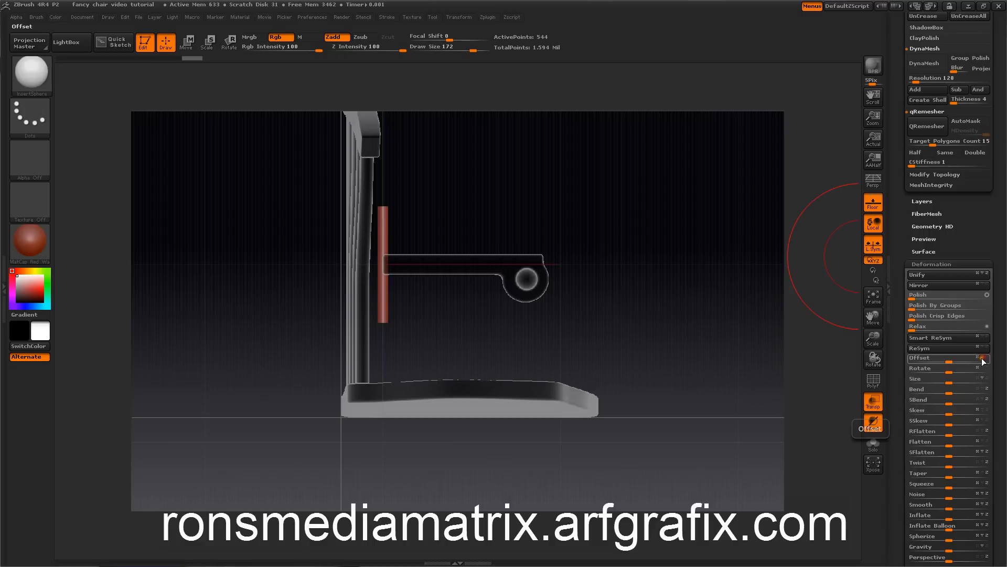
Step: Offset the rod down between armrest and seat, and forward to a spot beneath the rear part of the armrest
{"action": "mouse_move", "coordinate": [945, 359]}
{"action": "left_mouse_down"}
{"action": "mouse_move", "coordinate": [992, 354]}
{"action": "mouse_move", "coordinate": [958, 358]}
{"action": "left_mouse_up"}
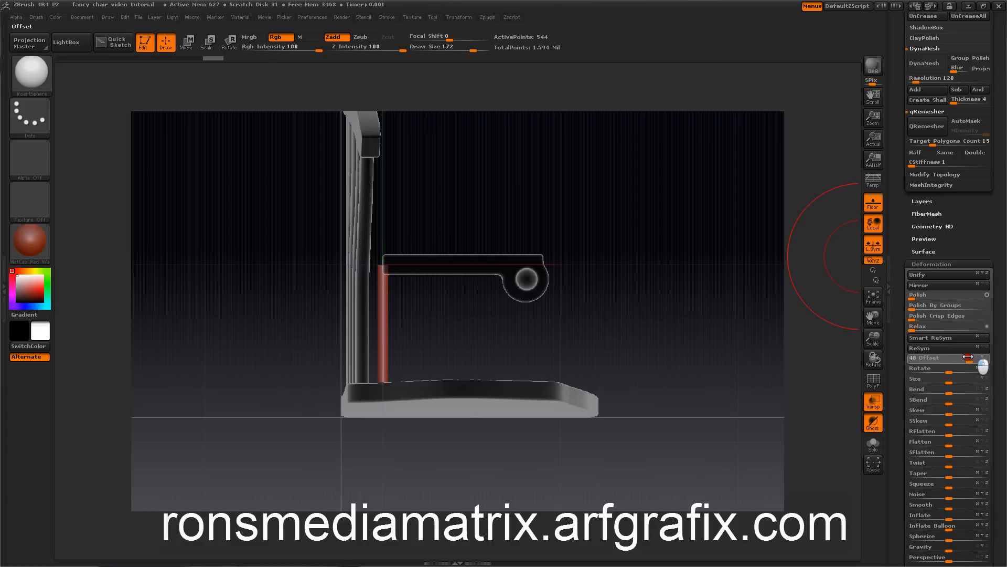
{"action": "left_click_drag", "start_coordinate": [967, 356], "coordinate": [972, 357]}
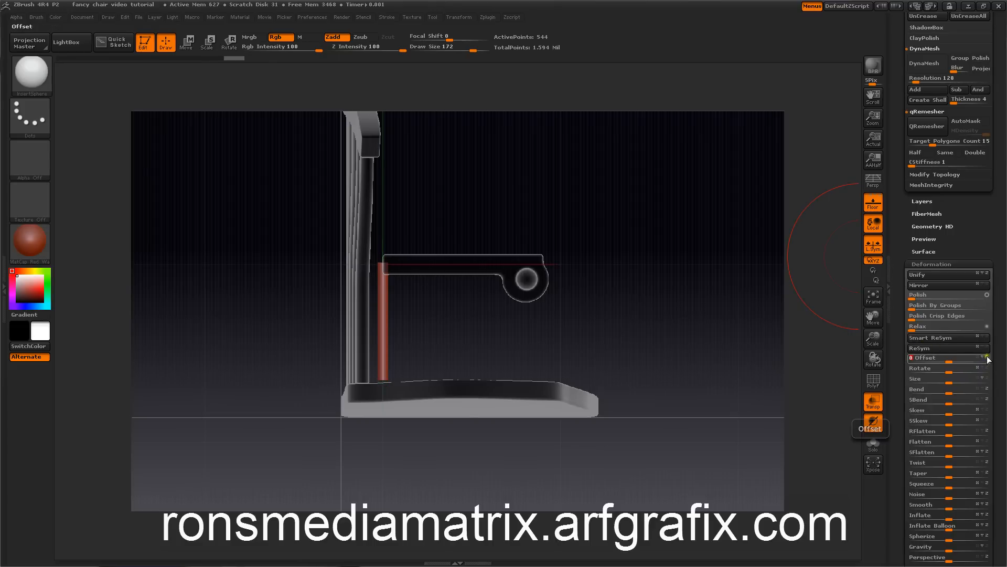
{"action": "left_click_drag", "start_coordinate": [948, 357], "coordinate": [913, 356]}
{"action": "mouse_move", "coordinate": [771, 254]}
{"action": "left_mouse_down"}
{"action": "mouse_move", "coordinate": [780, 299]}
{"action": "mouse_move", "coordinate": [738, 299]}
{"action": "mouse_move", "coordinate": [787, 274]}
{"action": "mouse_move", "coordinate": [773, 253]}
{"action": "left_mouse_up"}
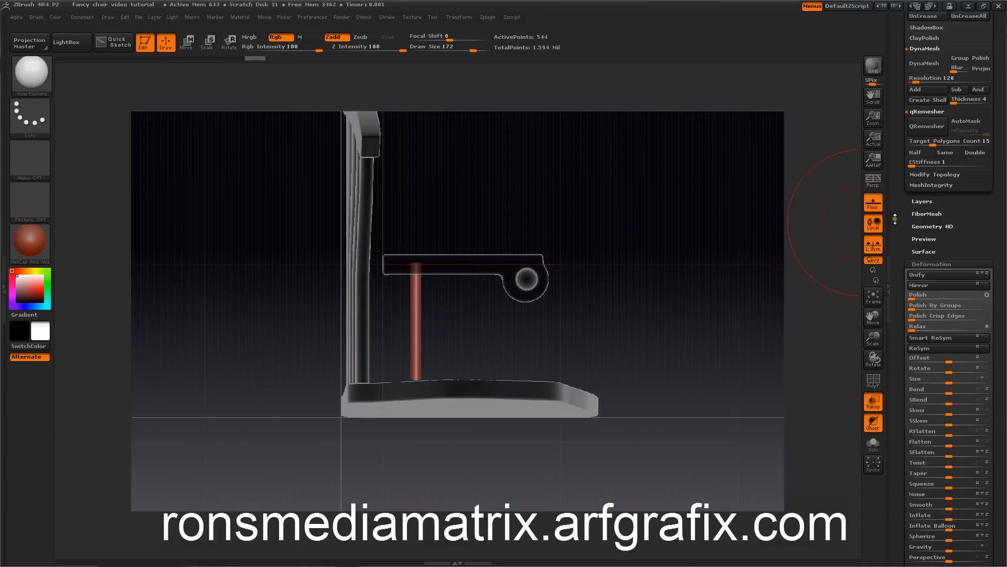
Step: Duplicate the rod subtool and offset one rod forward to form a second support just behind the armrest's rounded end
{"action": "left_click_drag", "start_coordinate": [898, 222], "coordinate": [896, 301]}
{"action": "left_click", "coordinate": [915, 329]}
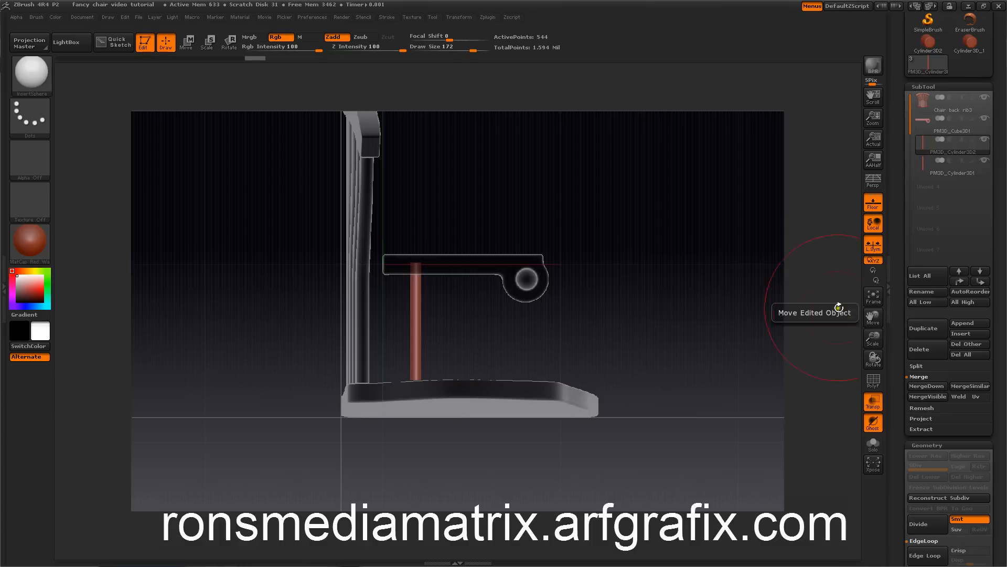
{"action": "left_click_drag", "start_coordinate": [905, 352], "coordinate": [896, 265]}
{"action": "left_click_drag", "start_coordinate": [901, 422], "coordinate": [897, 311]}
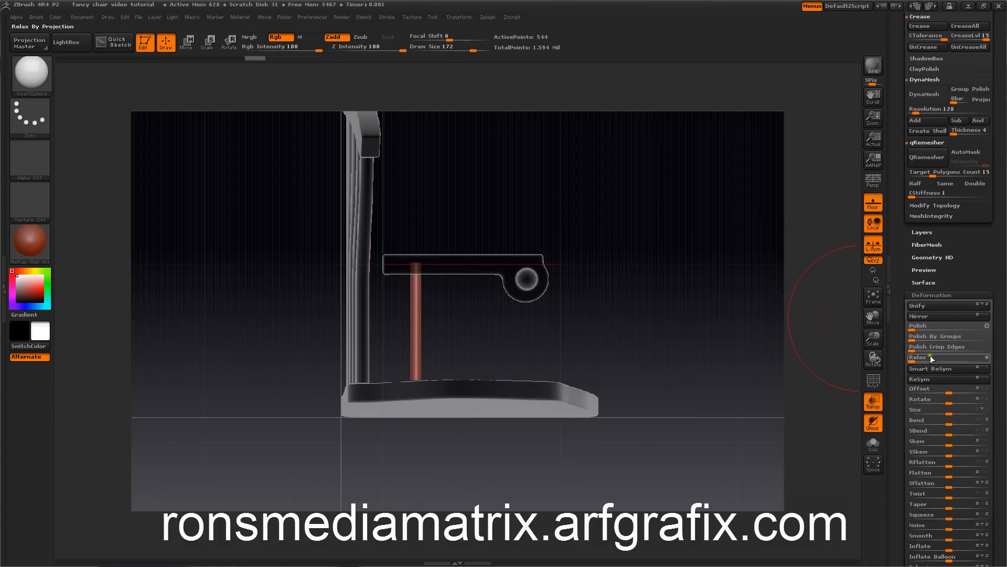
{"action": "mouse_move", "coordinate": [942, 389]}
{"action": "left_mouse_down"}
{"action": "mouse_move", "coordinate": [893, 390]}
{"action": "mouse_move", "coordinate": [939, 390]}
{"action": "mouse_move", "coordinate": [923, 389]}
{"action": "left_mouse_up"}
{"action": "mouse_move", "coordinate": [819, 283]}
{"action": "left_mouse_down"}
{"action": "mouse_move", "coordinate": [784, 308]}
{"action": "mouse_move", "coordinate": [755, 299]}
{"action": "mouse_move", "coordinate": [798, 285]}
{"action": "mouse_move", "coordinate": [784, 280]}
{"action": "left_mouse_up"}
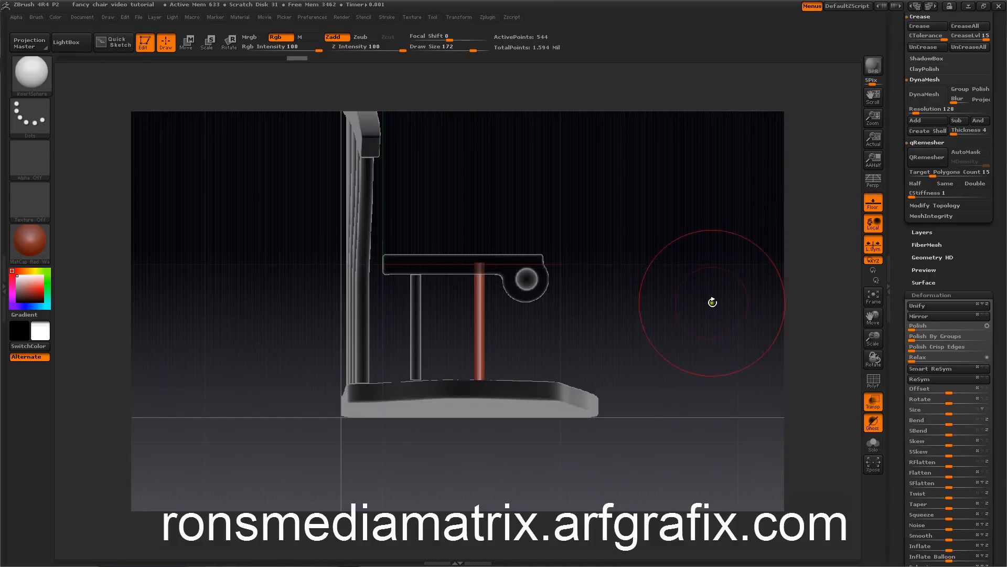
Step: Merge the two support rods into one subtool with MergeDown and accept the non-undoable operation
{"action": "left_click_drag", "start_coordinate": [894, 198], "coordinate": [893, 293]}
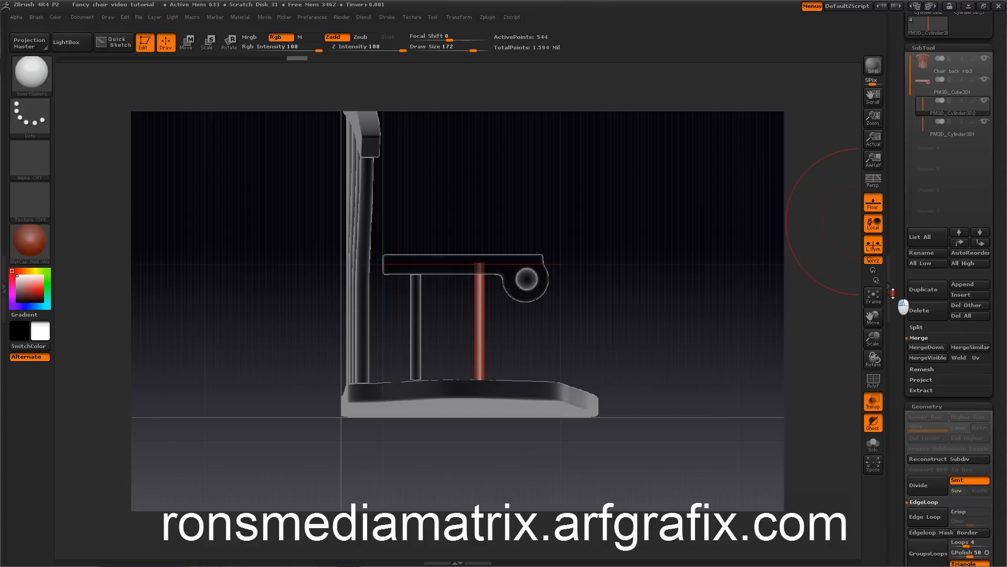
{"action": "left_click", "coordinate": [918, 348]}
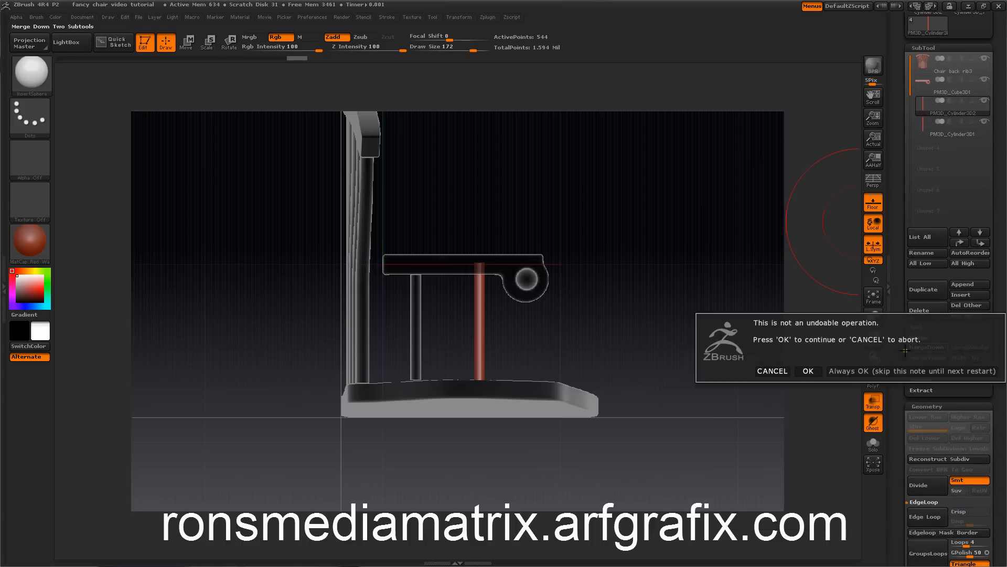
{"action": "left_click", "coordinate": [812, 373]}
{"action": "mouse_move", "coordinate": [733, 265]}
{"action": "left_mouse_down"}
{"action": "mouse_move", "coordinate": [726, 283]}
{"action": "mouse_move", "coordinate": [731, 269]}
{"action": "mouse_move", "coordinate": [699, 285]}
{"action": "mouse_move", "coordinate": [685, 286]}
{"action": "mouse_move", "coordinate": [690, 279]}
{"action": "left_mouse_up"}
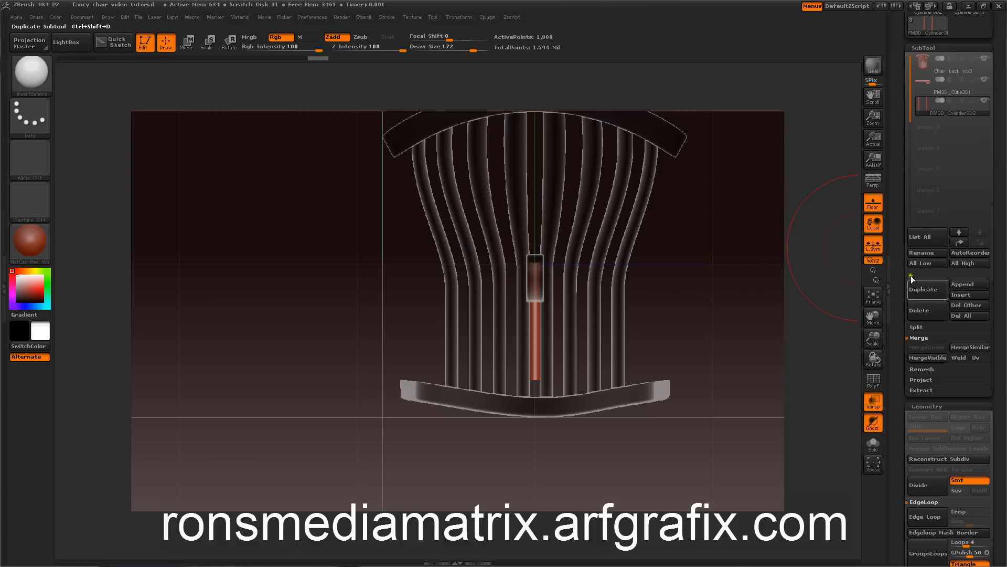
Step: Lengthen both merged rods vertically with the Size deformation until their lower ends sink into the seat
{"action": "scroll", "coordinate": [898, 343], "scroll_direction": "down", "scroll_amount": 10}
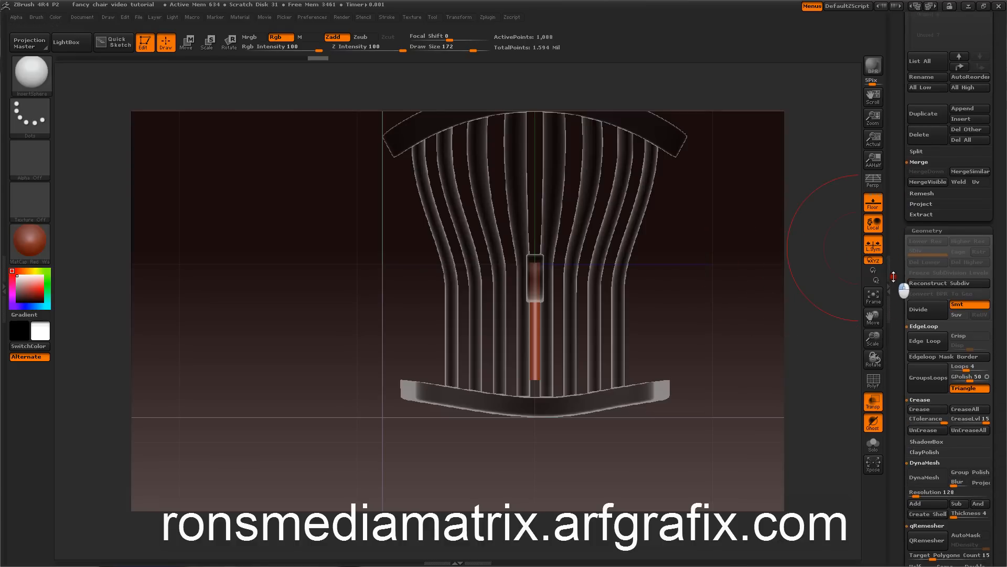
{"action": "scroll", "coordinate": [893, 261], "scroll_direction": "down", "scroll_amount": 15}
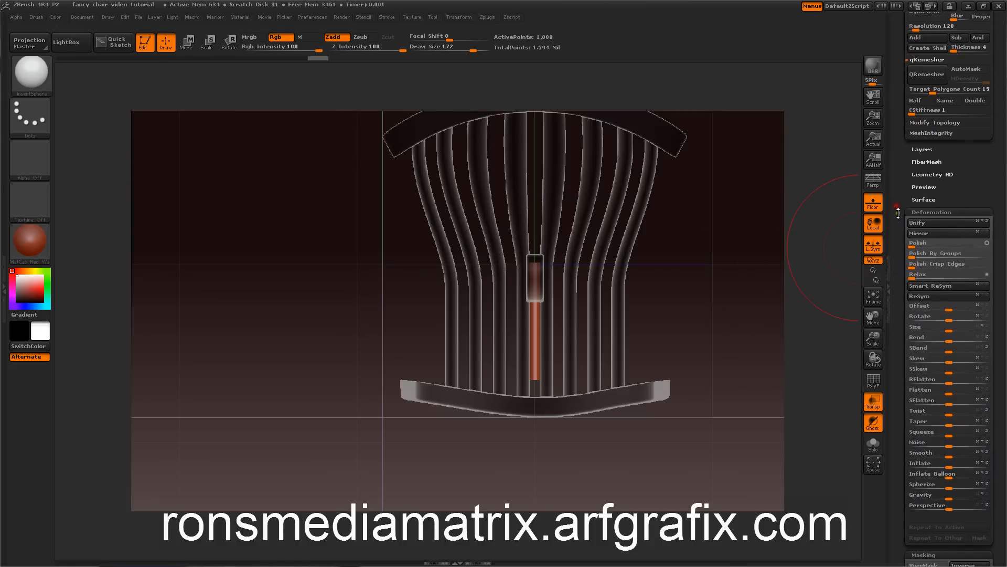
{"action": "left_click", "coordinate": [951, 330]}
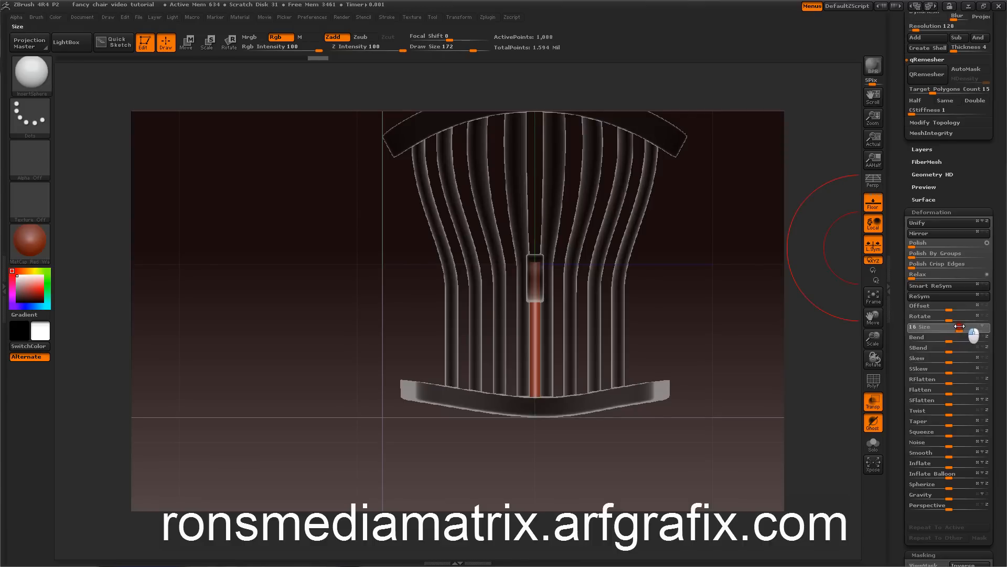
{"action": "mouse_move", "coordinate": [821, 281]}
{"action": "left_mouse_down"}
{"action": "mouse_move", "coordinate": [847, 279]}
{"action": "mouse_move", "coordinate": [808, 291]}
{"action": "left_mouse_up"}
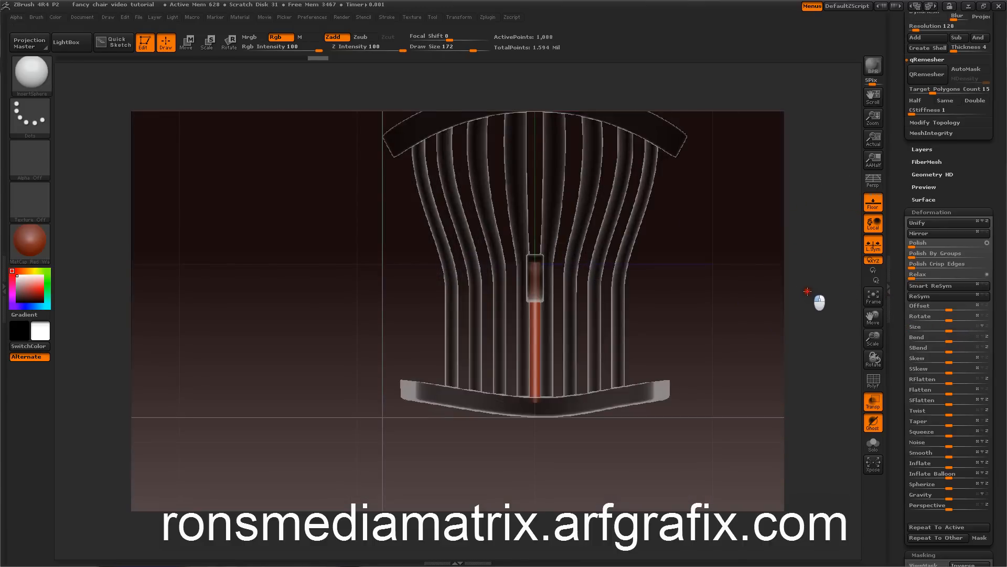
{"action": "left_click", "coordinate": [948, 329]}
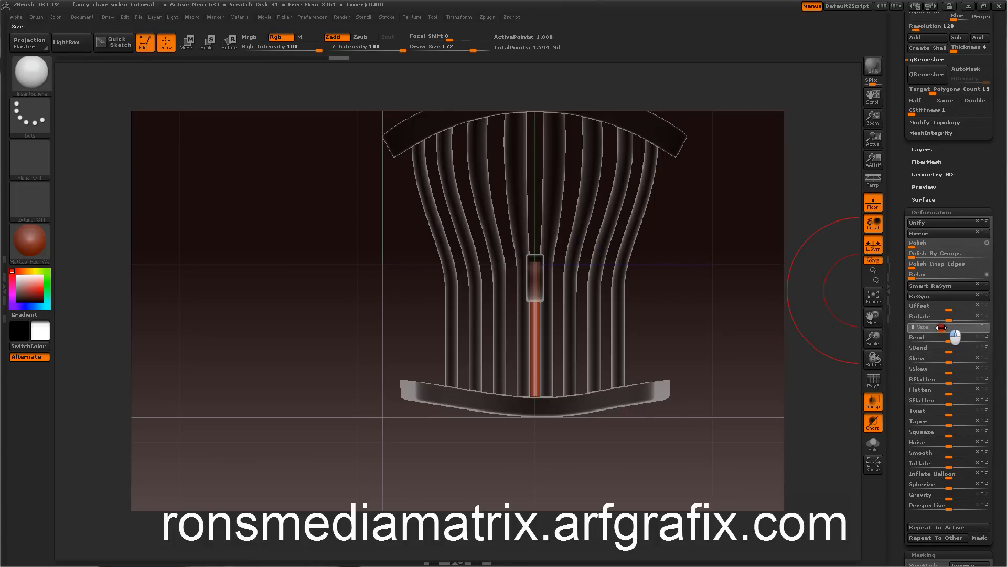
{"action": "left_click_drag", "start_coordinate": [821, 291], "coordinate": [844, 274]}
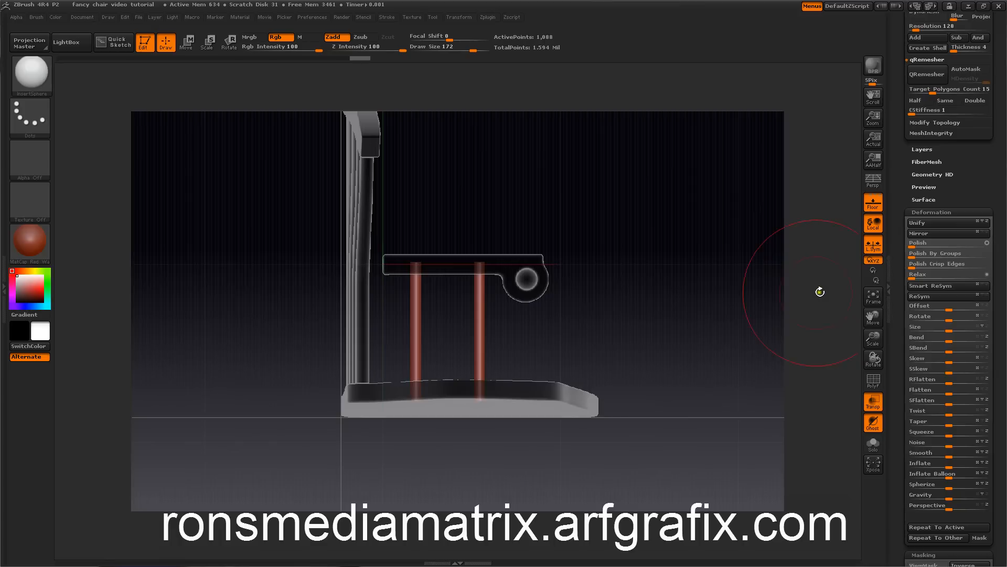
{"action": "left_click_drag", "start_coordinate": [785, 304], "coordinate": [749, 300]}
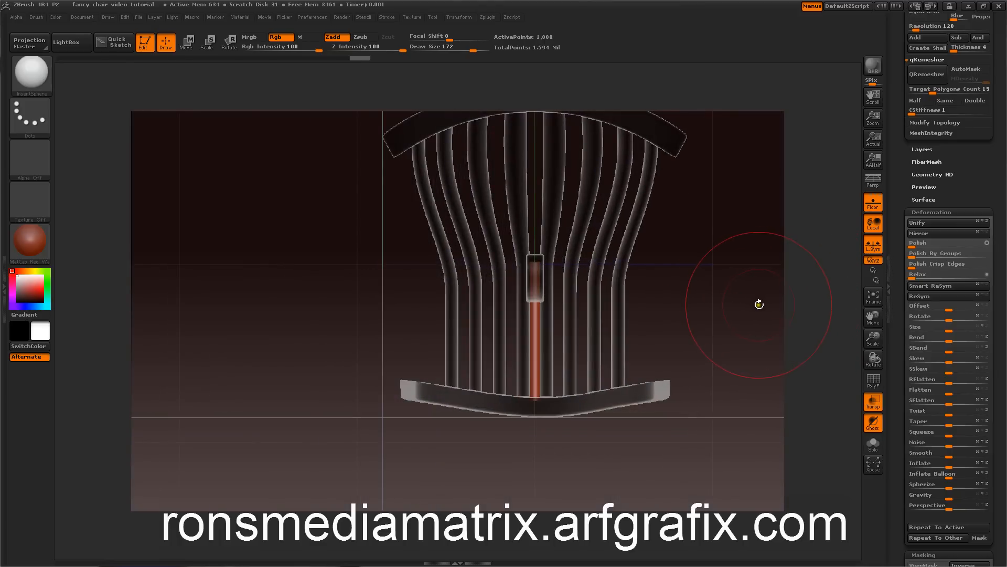
Step: Make the armrest subtool PM3D_Cube3D1 active and merge the support rods into it with MergeDown
{"action": "left_click_drag", "start_coordinate": [790, 320], "coordinate": [776, 288]}
{"action": "left_click_drag", "start_coordinate": [731, 320], "coordinate": [833, 205]}
{"action": "left_click_drag", "start_coordinate": [900, 162], "coordinate": [902, 321]}
{"action": "left_click", "coordinate": [919, 225]}
{"action": "left_click_drag", "start_coordinate": [901, 299], "coordinate": [890, 248]}
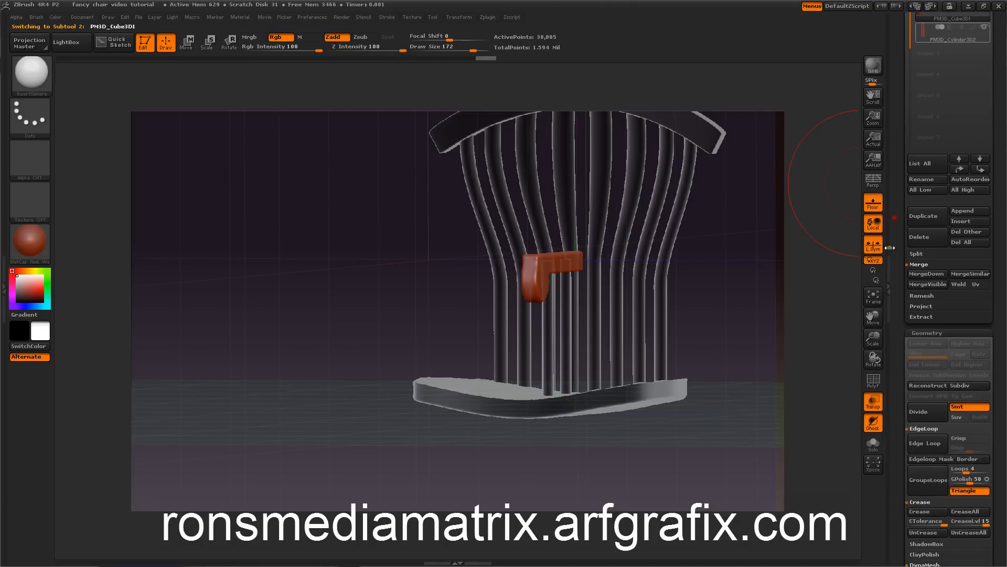
{"action": "left_click", "coordinate": [919, 274]}
{"action": "left_click", "coordinate": [808, 296]}
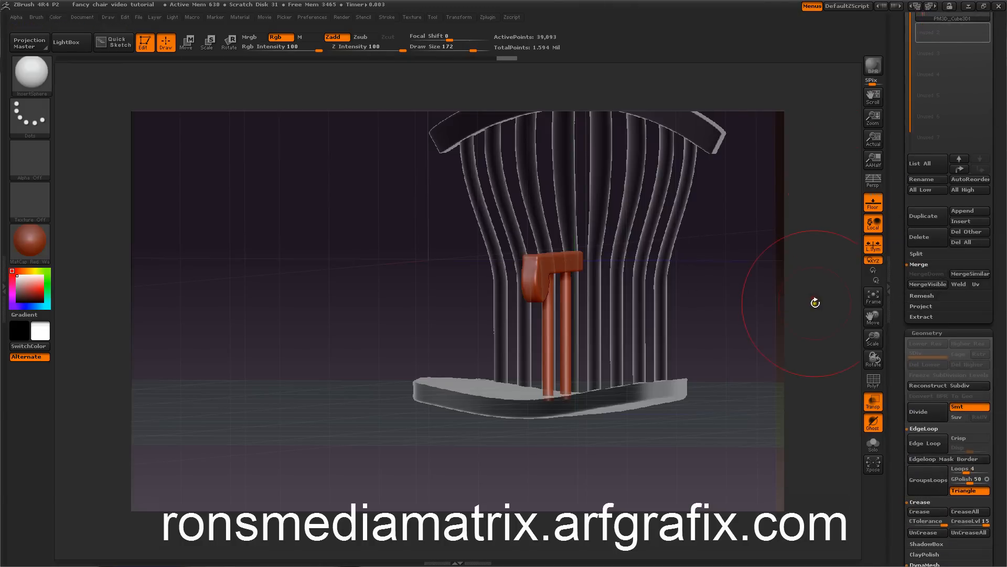
Step: Offset the armrest with its supports sideways from the centre to the side edge of the seat
{"action": "left_click_drag", "start_coordinate": [777, 287], "coordinate": [812, 282]}
{"action": "left_click_drag", "start_coordinate": [769, 231], "coordinate": [737, 309]}
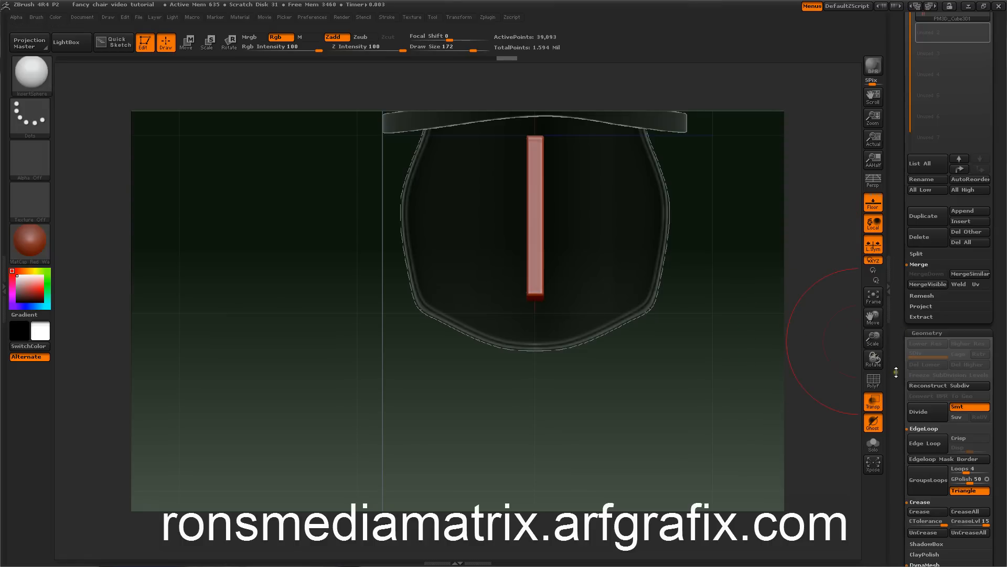
{"action": "left_click_drag", "start_coordinate": [897, 385], "coordinate": [895, 270]}
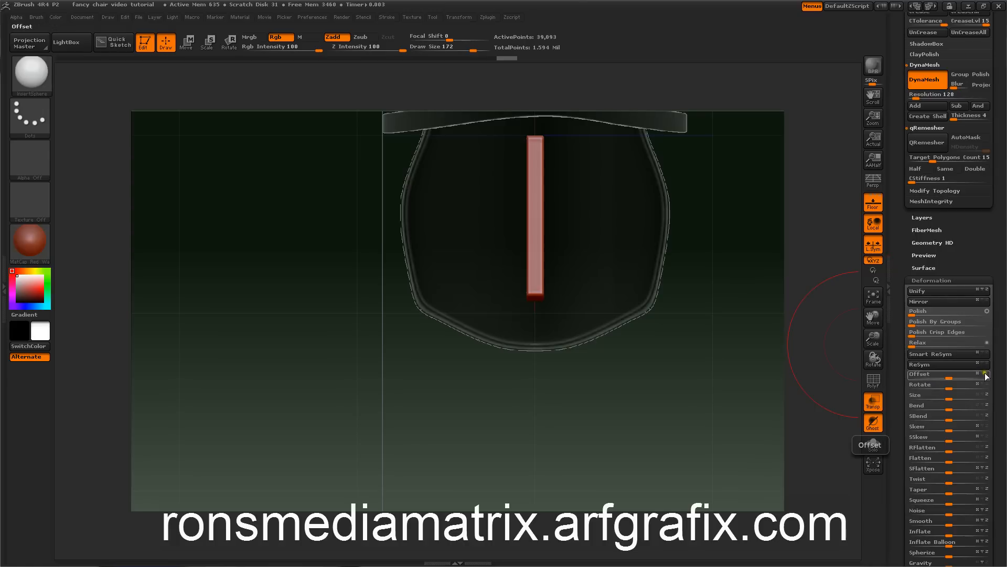
{"action": "mouse_move", "coordinate": [958, 375]}
{"action": "left_mouse_down"}
{"action": "mouse_move", "coordinate": [1000, 372]}
{"action": "mouse_move", "coordinate": [952, 375]}
{"action": "mouse_move", "coordinate": [968, 374]}
{"action": "left_mouse_up"}
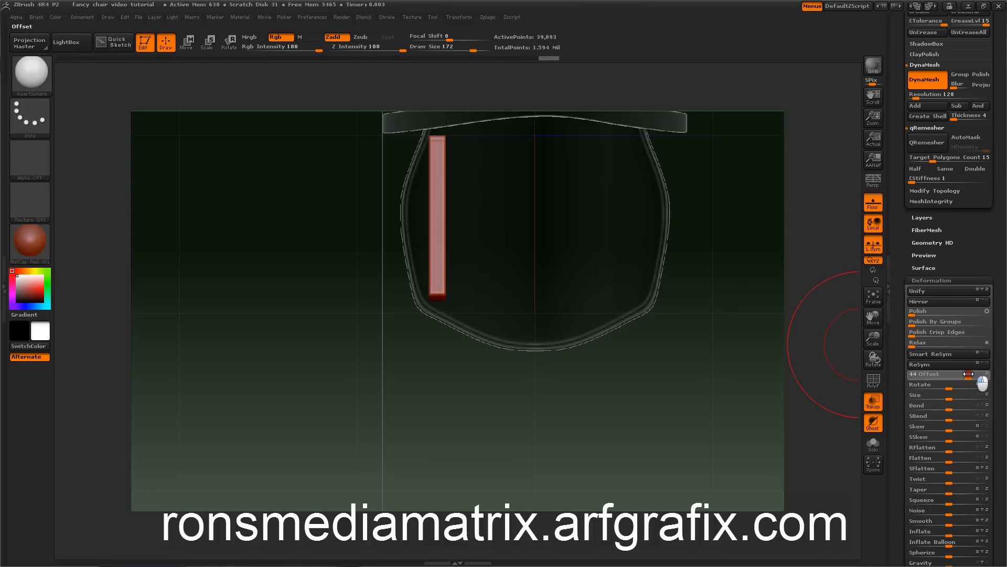
{"action": "left_click_drag", "start_coordinate": [969, 374], "coordinate": [973, 374]}
Step: Reduce the height of the armrest and its supports slightly with the vertical Size deformation
{"action": "left_click_drag", "start_coordinate": [769, 404], "coordinate": [769, 298]}
{"action": "left_click_drag", "start_coordinate": [775, 299], "coordinate": [798, 297]}
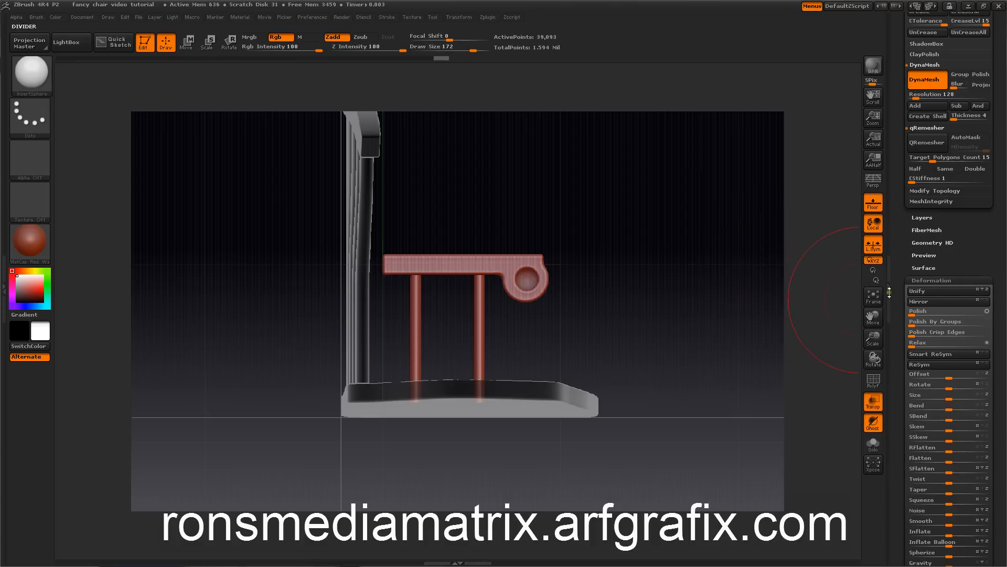
{"action": "mouse_move", "coordinate": [908, 247]}
{"action": "left_mouse_down"}
{"action": "mouse_move", "coordinate": [911, 289]}
{"action": "mouse_move", "coordinate": [908, 235]}
{"action": "left_mouse_up"}
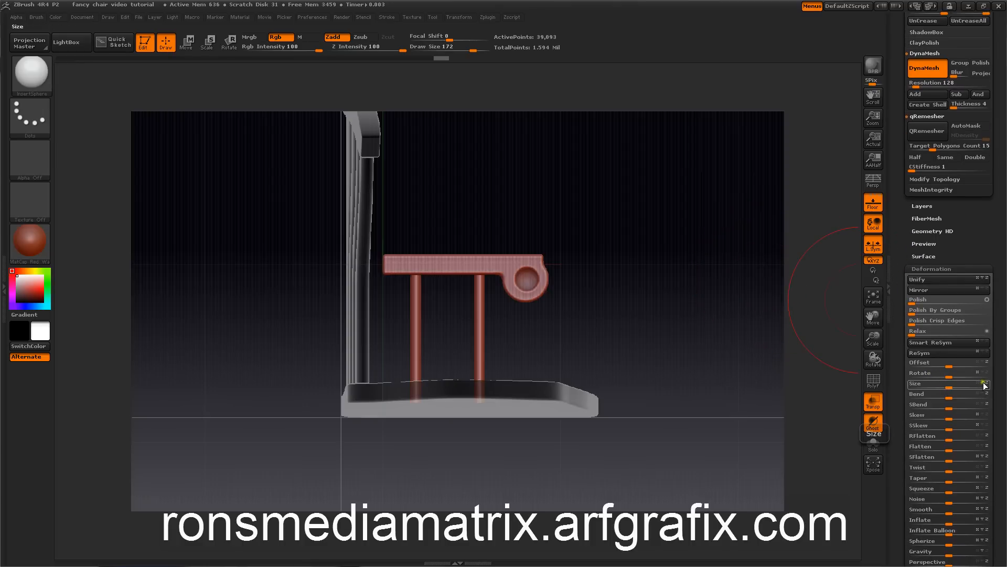
{"action": "left_click_drag", "start_coordinate": [975, 381], "coordinate": [940, 383]}
Step: Switch to the Standard brush and rotate the armrest with its supports slightly, as seen from above, to follow the seat's side edge
{"action": "left_click_drag", "start_coordinate": [782, 294], "coordinate": [735, 294]}
{"action": "mouse_move", "coordinate": [744, 258]}
{"action": "left_mouse_down"}
{"action": "mouse_move", "coordinate": [749, 308]}
{"action": "mouse_move", "coordinate": [719, 445]}
{"action": "mouse_move", "coordinate": [724, 475]}
{"action": "left_mouse_up"}
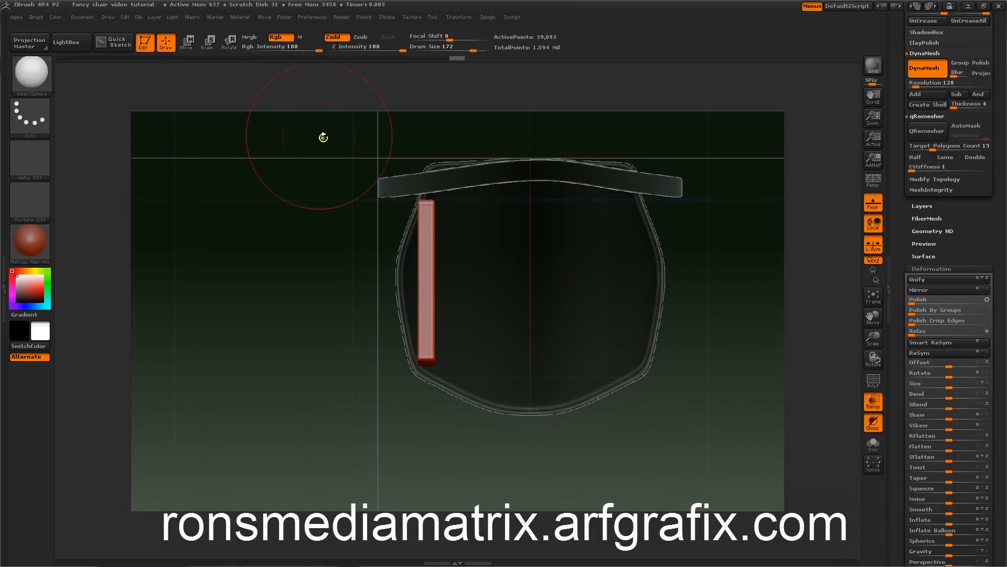
{"action": "mouse_move", "coordinate": [32, 69]}
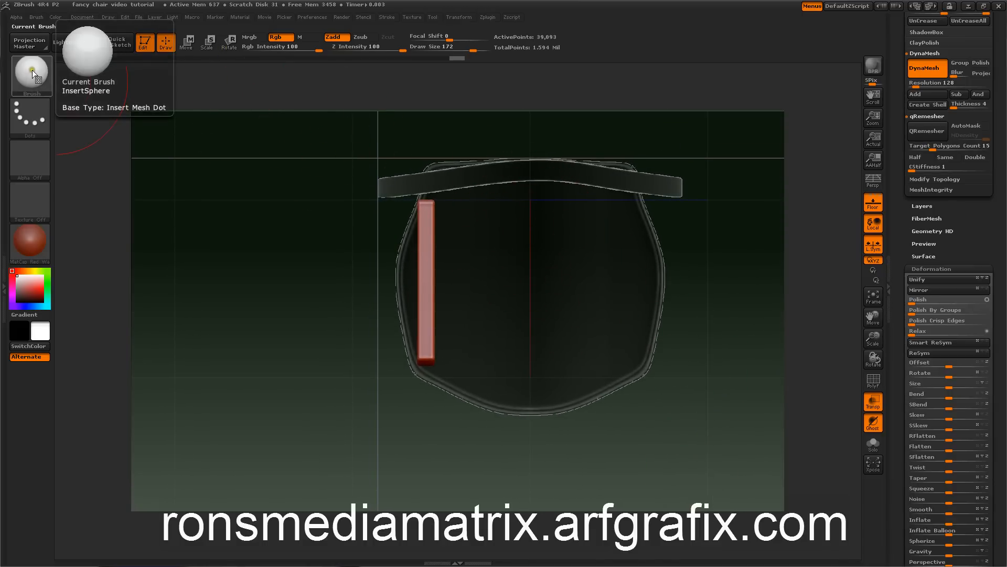
{"action": "left_click", "coordinate": [27, 77]}
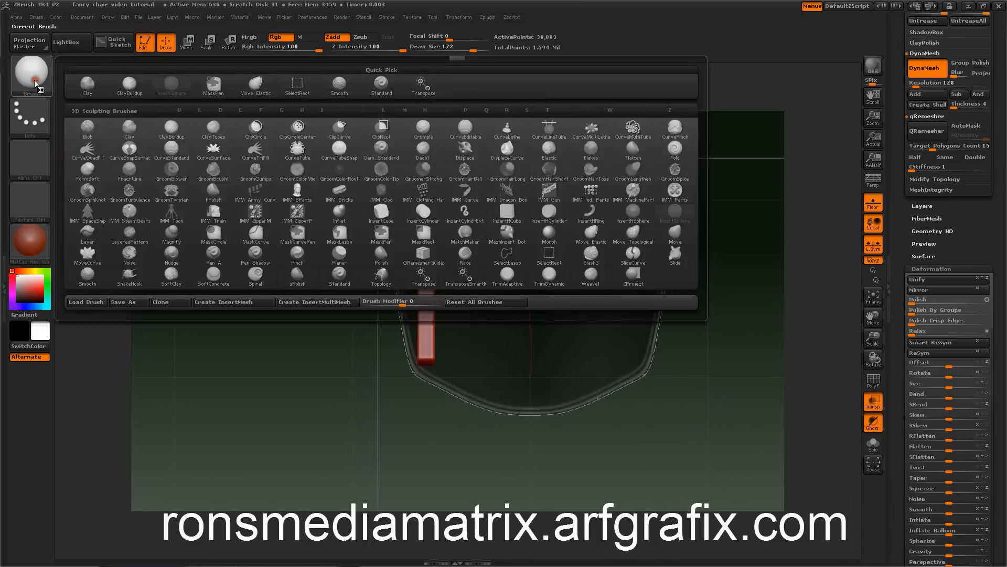
{"action": "left_click", "coordinate": [381, 84]}
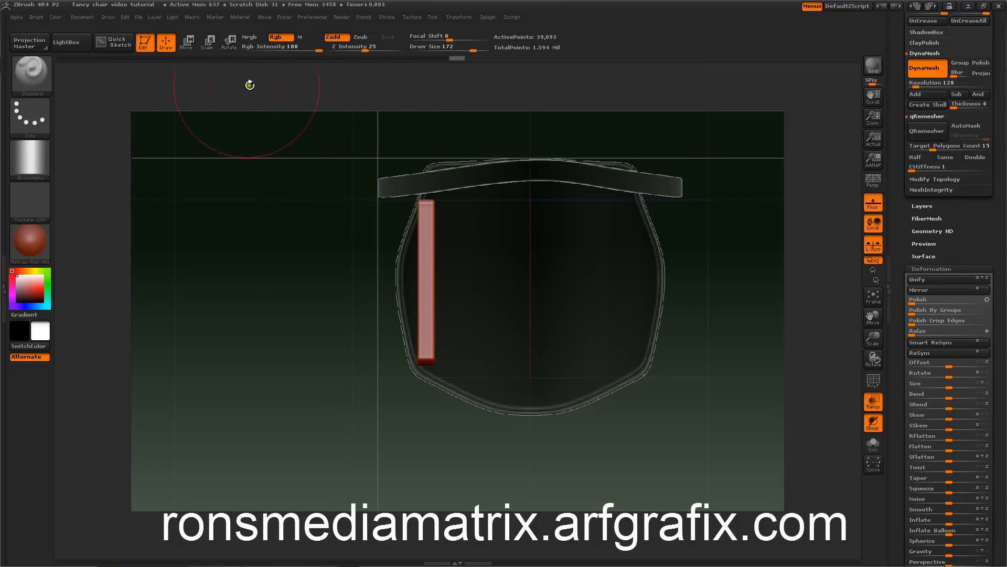
{"action": "left_click", "coordinate": [227, 42]}
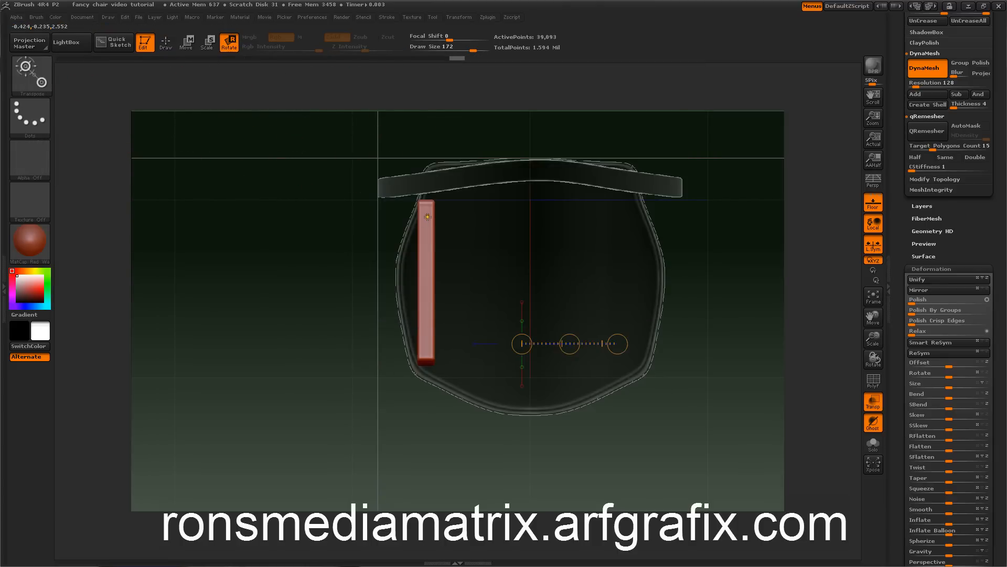
{"action": "left_click_drag", "start_coordinate": [426, 207], "coordinate": [424, 356]}
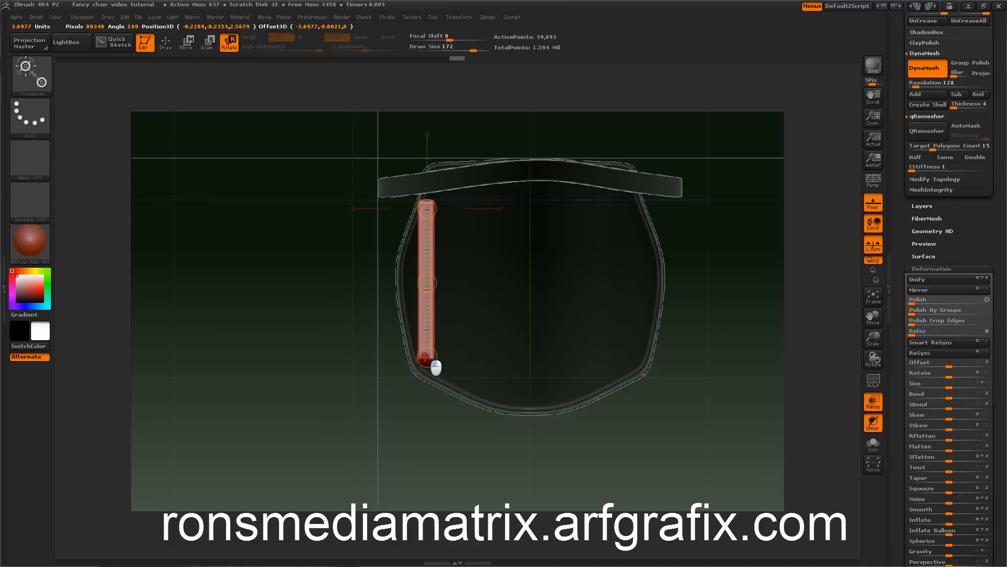
{"action": "mouse_move", "coordinate": [280, 294]}
{"action": "left_mouse_down"}
{"action": "mouse_move", "coordinate": [326, 317]}
{"action": "mouse_move", "coordinate": [346, 312]}
{"action": "mouse_move", "coordinate": [282, 299]}
{"action": "left_mouse_up"}
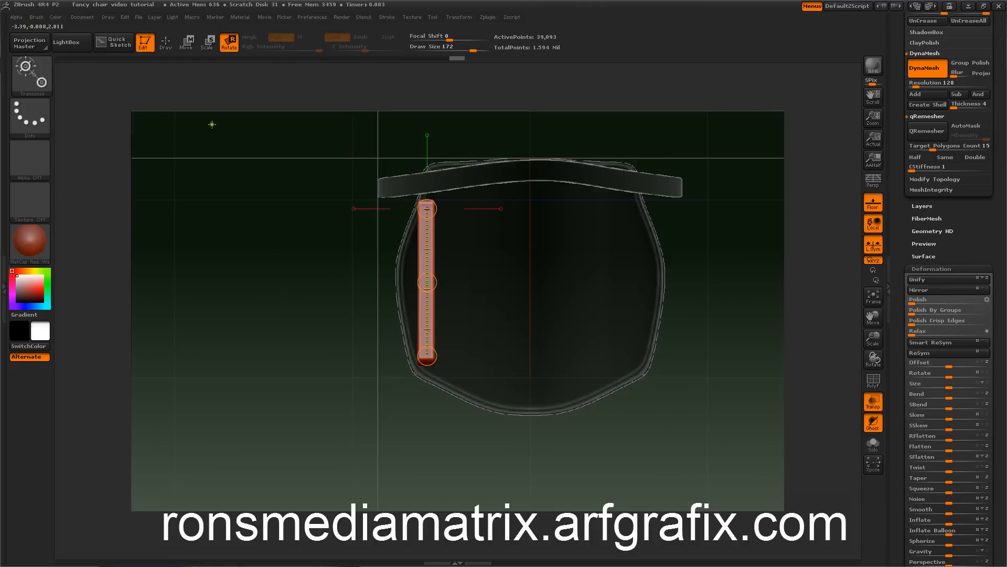
{"action": "left_click_drag", "start_coordinate": [427, 359], "coordinate": [431, 371]}
{"action": "left_click_drag", "start_coordinate": [288, 306], "coordinate": [307, 267]}
{"action": "key", "text": "q"}
Step: Mirror the armrest across the Z axis with SubTool Master, appending the copy as a new SubTool
{"action": "mouse_move", "coordinate": [259, 243]}
{"action": "left_mouse_down"}
{"action": "mouse_move", "coordinate": [263, 139]}
{"action": "mouse_move", "coordinate": [254, 140]}
{"action": "mouse_move", "coordinate": [265, 170]}
{"action": "left_mouse_up"}
{"action": "mouse_move", "coordinate": [295, 207]}
{"action": "left_mouse_down"}
{"action": "mouse_move", "coordinate": [281, 266]}
{"action": "mouse_move", "coordinate": [272, 219]}
{"action": "mouse_move", "coordinate": [263, 234]}
{"action": "mouse_move", "coordinate": [254, 227]}
{"action": "left_mouse_up"}
{"action": "left_click_drag", "start_coordinate": [901, 110], "coordinate": [895, 269]}
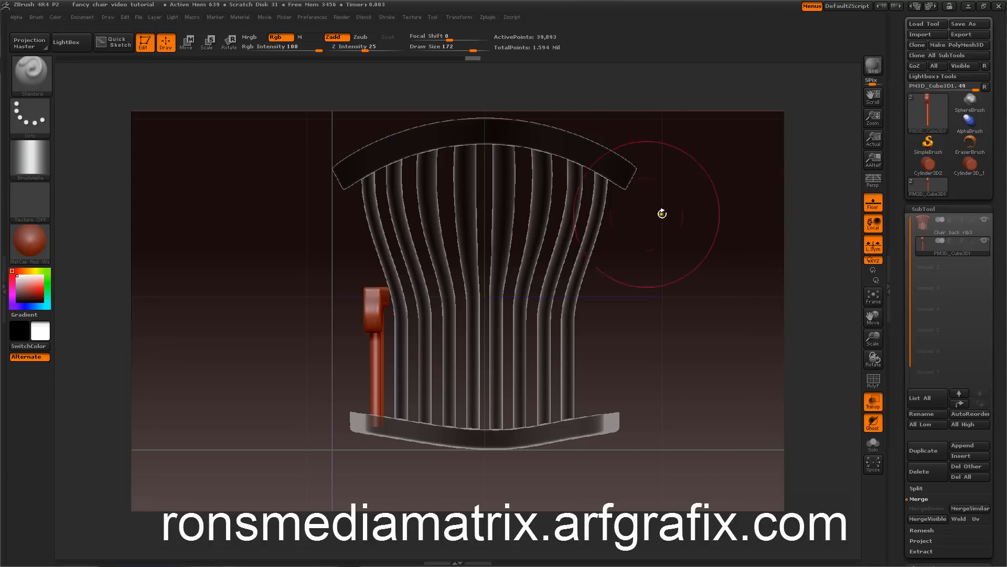
{"action": "left_click", "coordinate": [488, 17]}
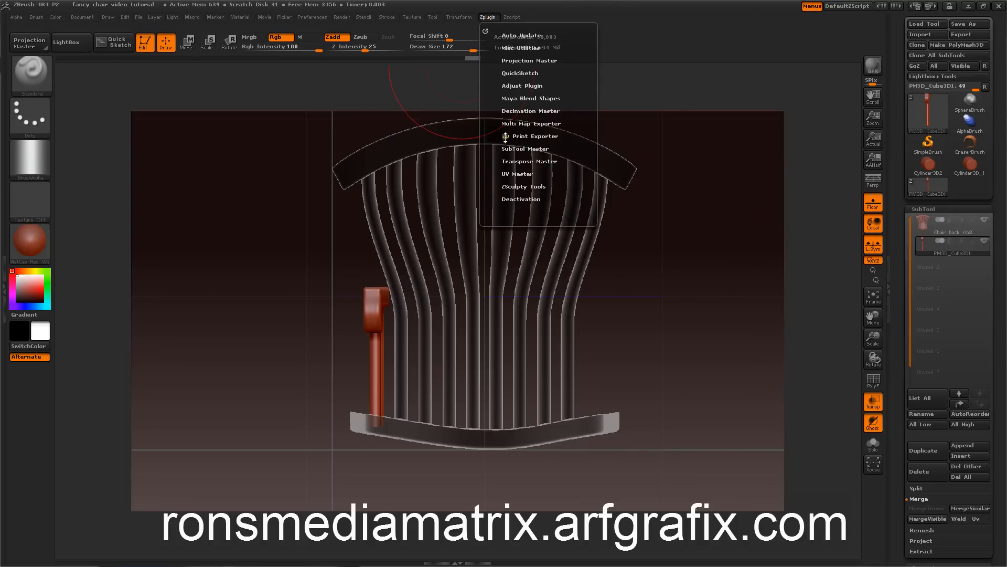
{"action": "left_click", "coordinate": [510, 147]}
{"action": "left_click", "coordinate": [507, 164]}
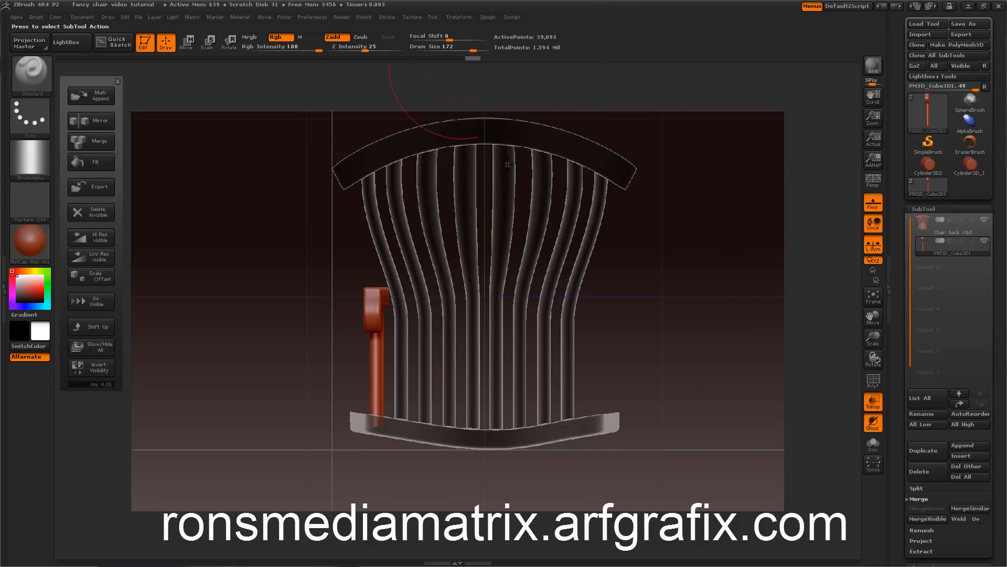
{"action": "left_click", "coordinate": [91, 122]}
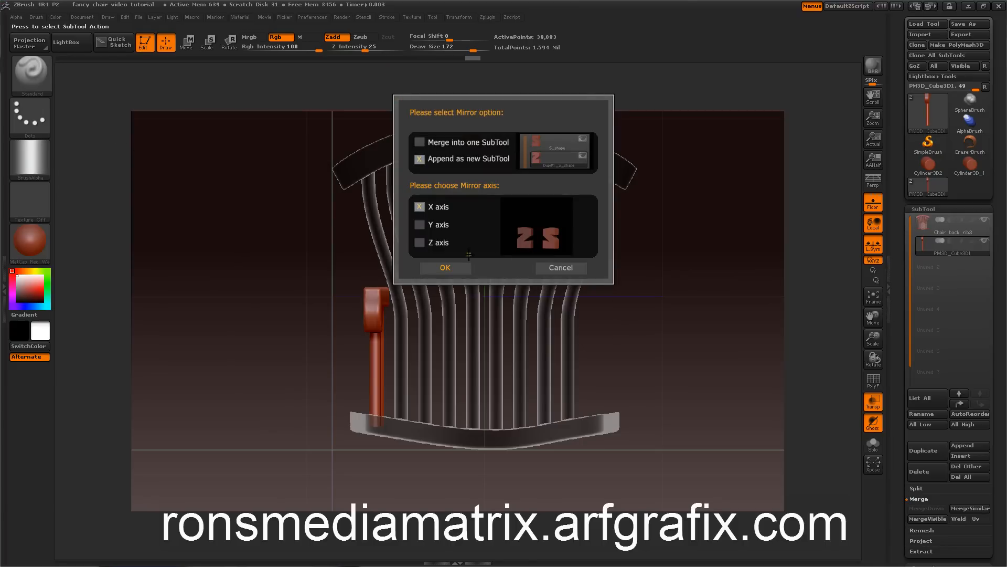
{"action": "left_click", "coordinate": [419, 242]}
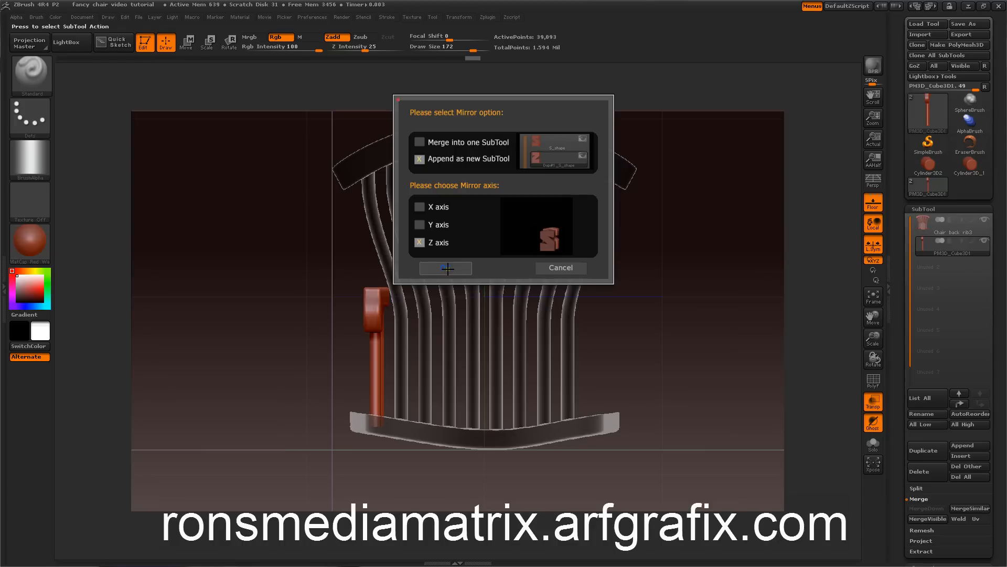
{"action": "left_click", "coordinate": [446, 268]}
Step: Make the subtool PM3D_Cube3D1_1 active and combine both armrests into one subtool with MergeDown
{"action": "mouse_move", "coordinate": [281, 224]}
{"action": "left_mouse_down"}
{"action": "mouse_move", "coordinate": [281, 248]}
{"action": "mouse_move", "coordinate": [268, 241]}
{"action": "mouse_move", "coordinate": [285, 227]}
{"action": "left_mouse_up"}
{"action": "left_click_drag", "start_coordinate": [765, 257], "coordinate": [760, 278]}
{"action": "left_click", "coordinate": [914, 250]}
{"action": "left_click_drag", "start_coordinate": [783, 272], "coordinate": [753, 286]}
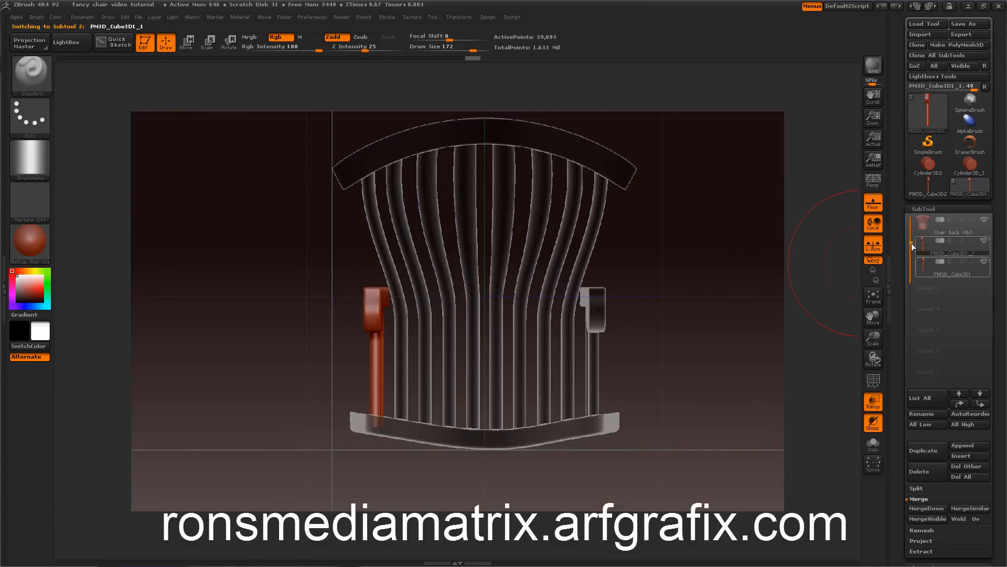
{"action": "left_click_drag", "start_coordinate": [905, 432], "coordinate": [900, 376]}
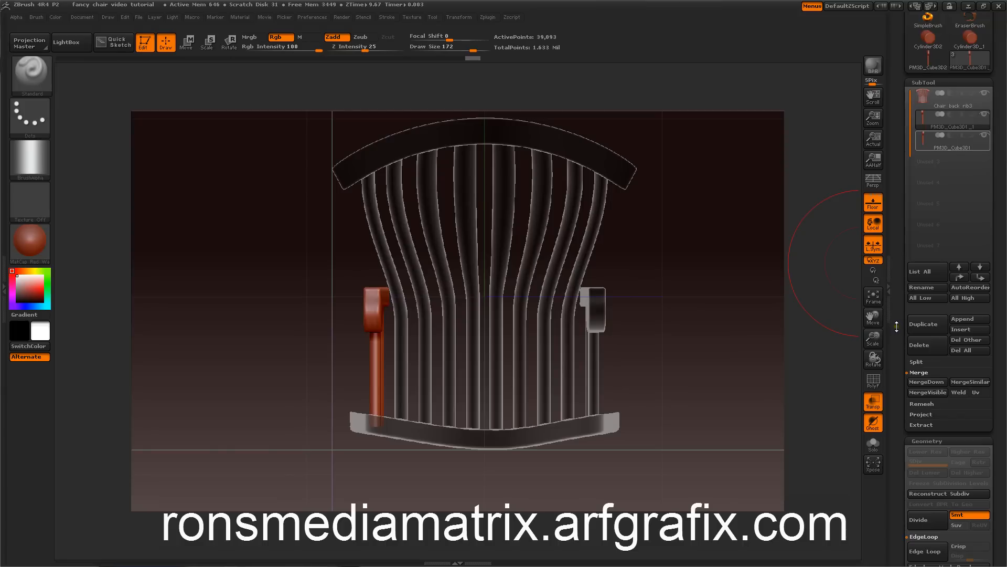
{"action": "left_click_drag", "start_coordinate": [899, 326], "coordinate": [897, 327]}
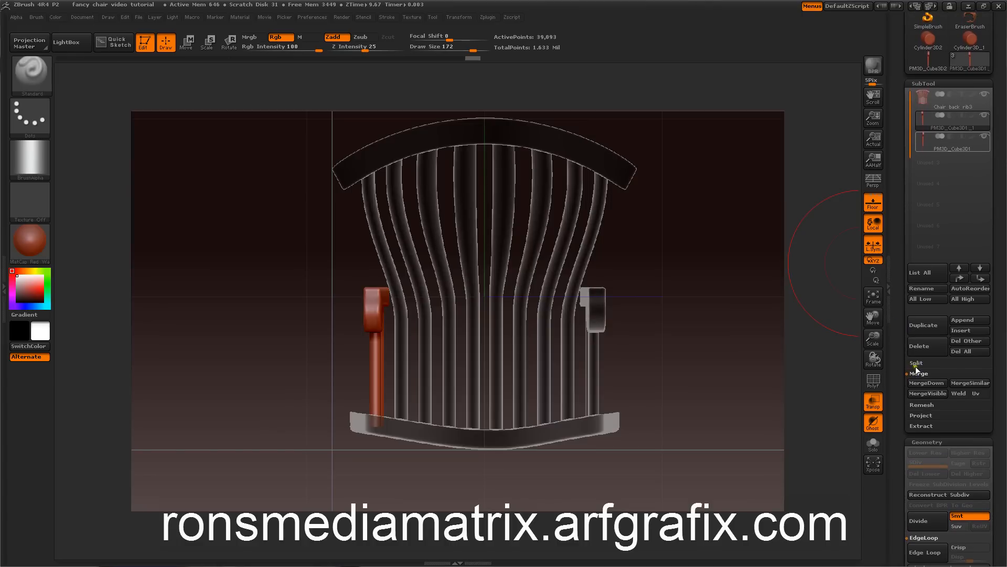
{"action": "left_click", "coordinate": [923, 382]}
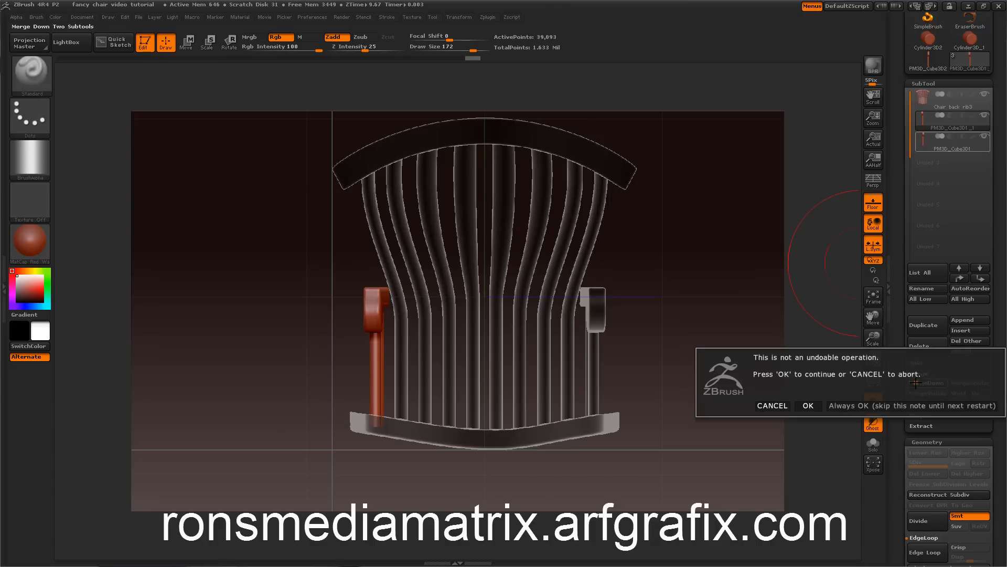
{"action": "left_click", "coordinate": [807, 409]}
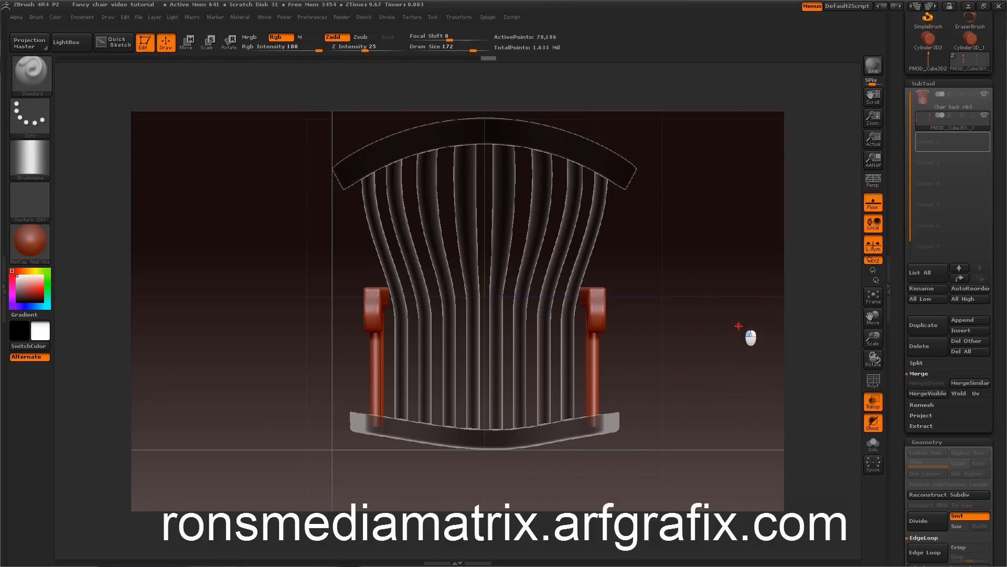
Step: Save the project as "fancy chair video tutorial", replacing the existing ZPR file
{"action": "left_click", "coordinate": [873, 180]}
{"action": "left_click_drag", "start_coordinate": [750, 252], "coordinate": [742, 252]}
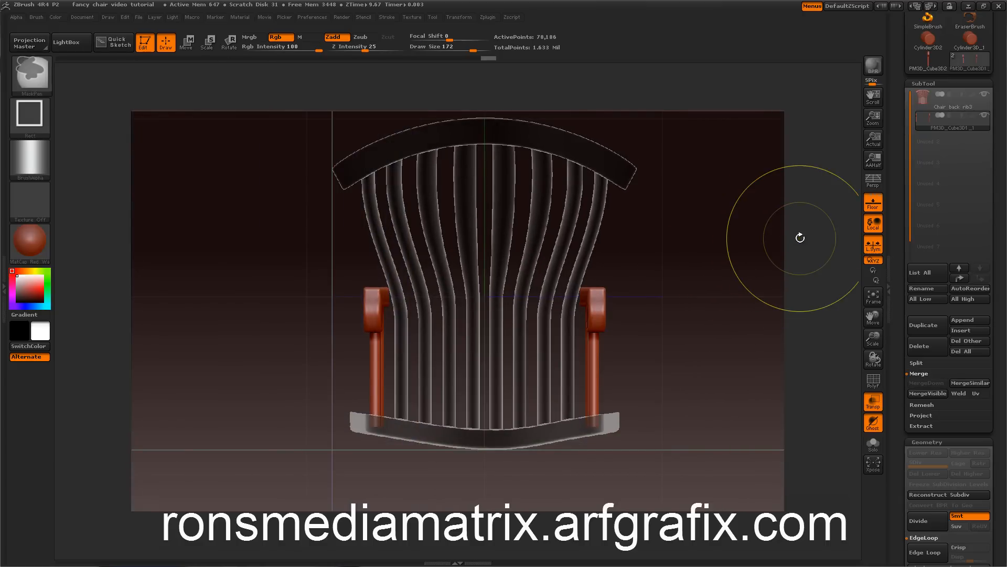
{"action": "key", "text": "ctrl+s"}
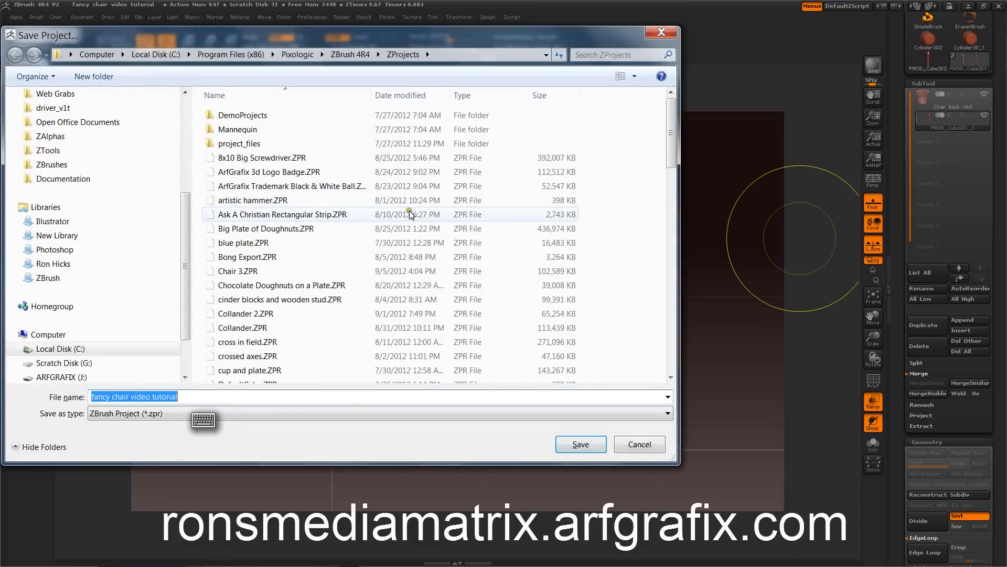
{"action": "left_click", "coordinate": [583, 443]}
{"action": "left_click", "coordinate": [545, 312]}
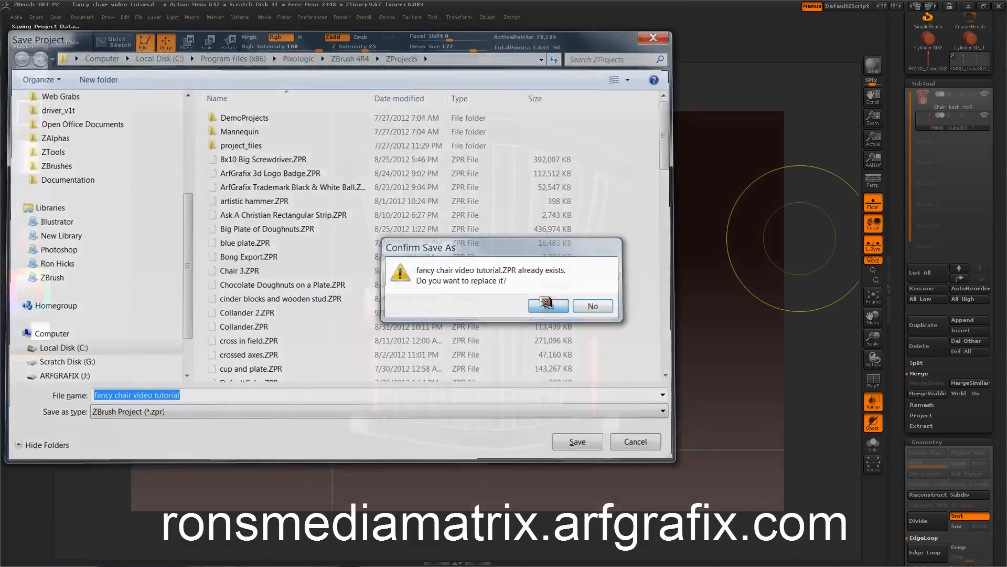